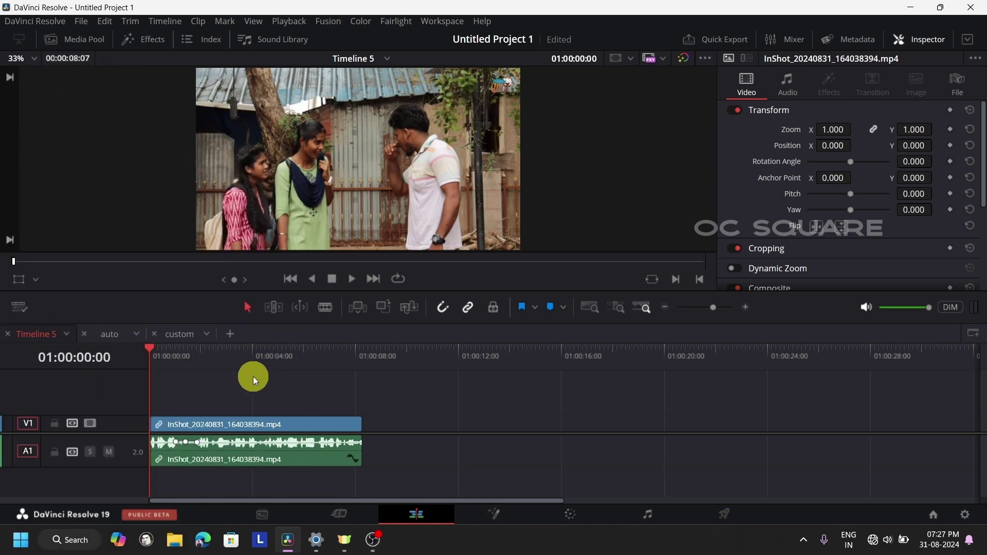
Play Timeline 5 partway, and play the auto timeline from its start to compare their audio
{"action": "left_click", "coordinate": [353, 281]}
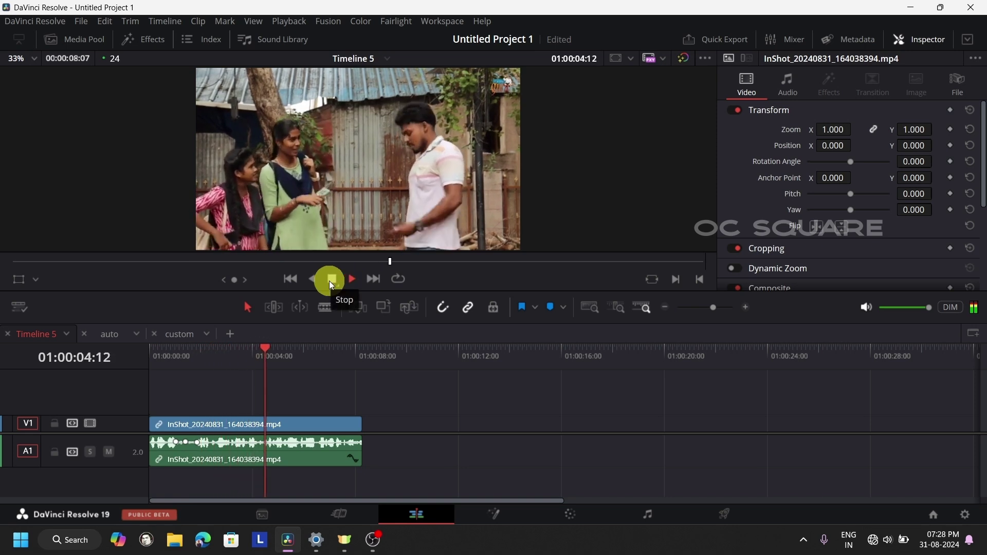
{"action": "left_click", "coordinate": [331, 284]}
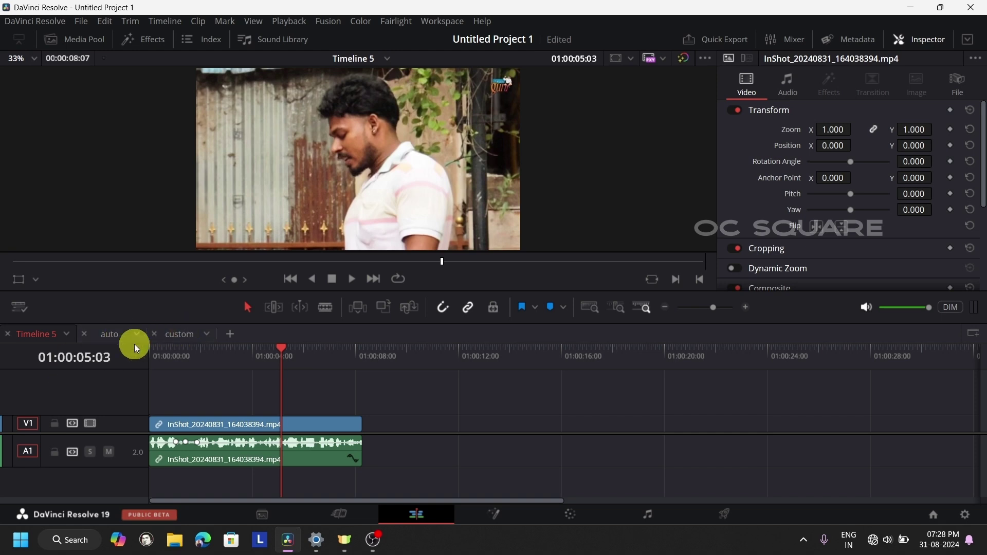
{"action": "left_click", "coordinate": [112, 334]}
{"action": "left_click_drag", "start_coordinate": [260, 359], "coordinate": [150, 356]}
{"action": "left_click", "coordinate": [353, 280]}
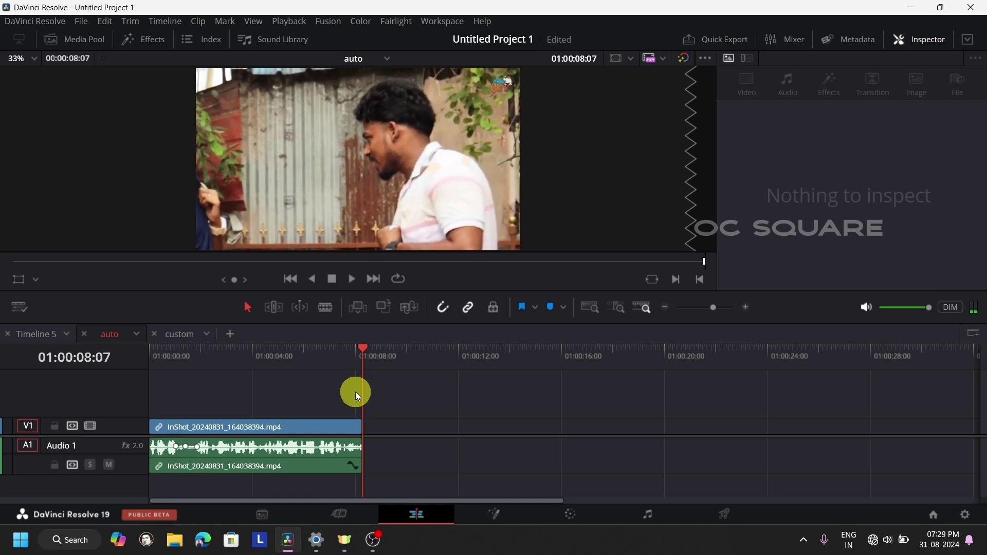
Play the custom timeline from its start and stop partway to listen to its audio
{"action": "left_click", "coordinate": [183, 335]}
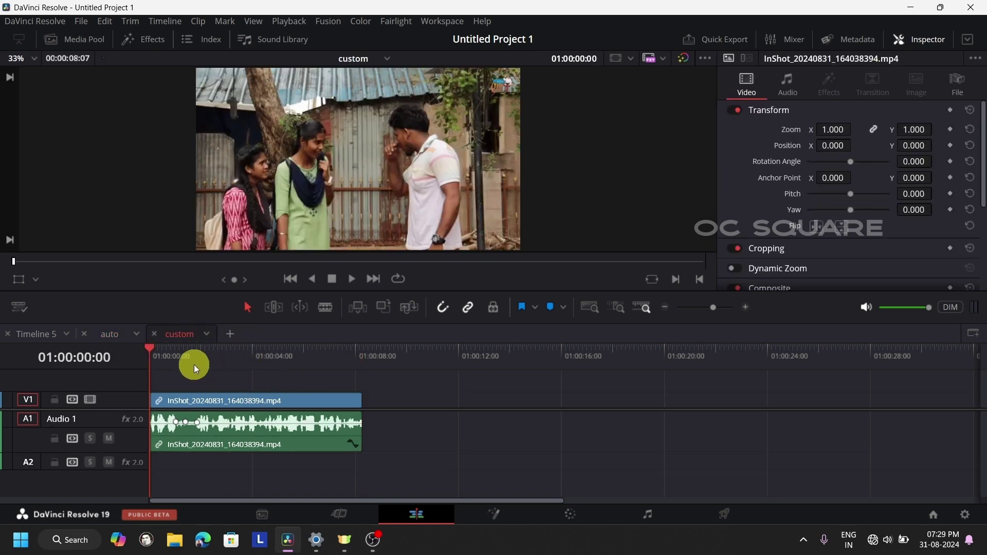
{"action": "left_click", "coordinate": [351, 279]}
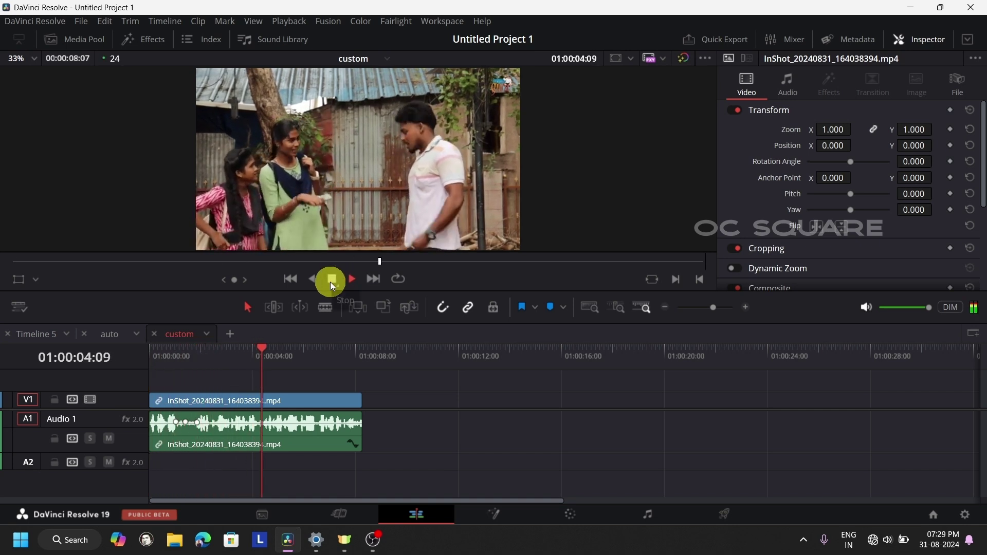
{"action": "left_click", "coordinate": [332, 283]}
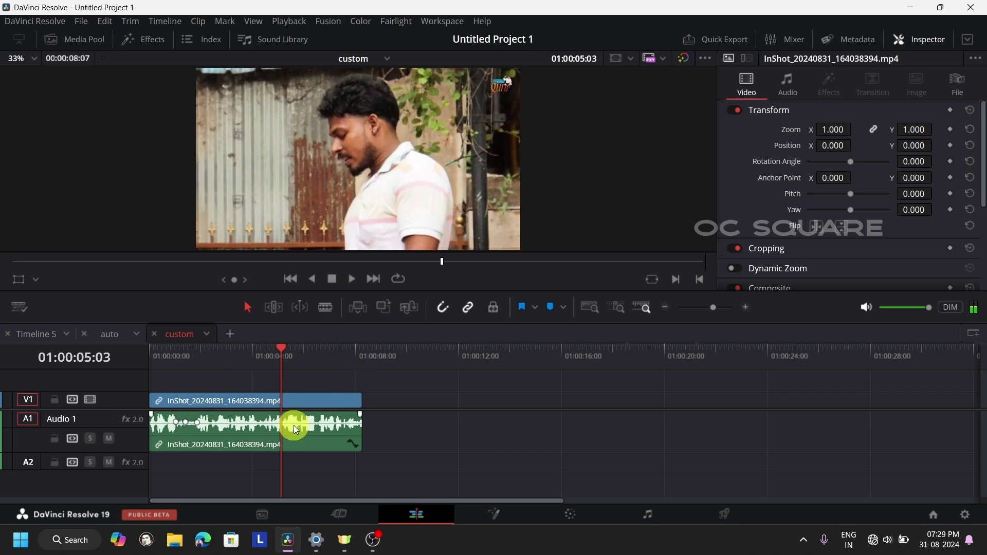
Revisit the auto and custom timelines, and play Timeline 5 again for comparison
{"action": "left_click", "coordinate": [114, 334]}
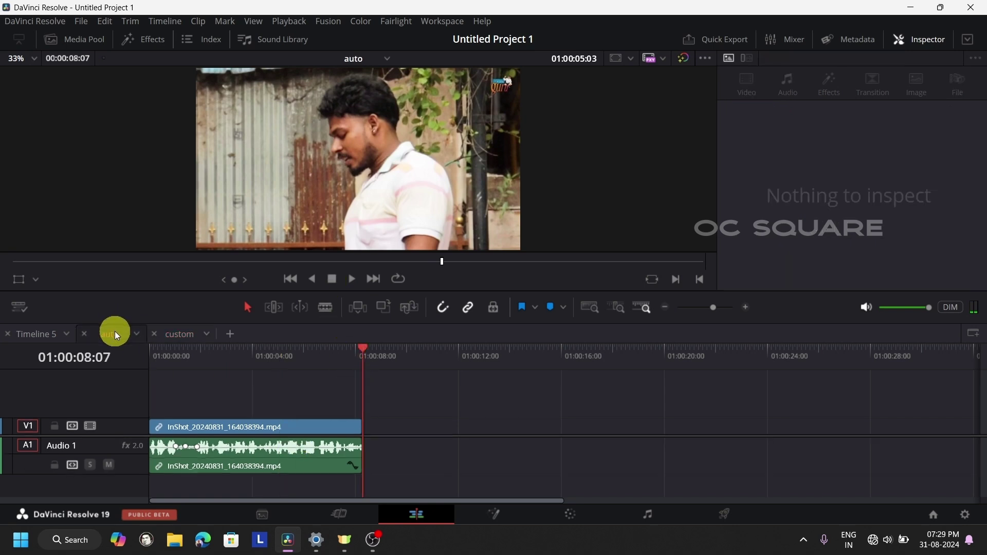
{"action": "left_click", "coordinate": [186, 340]}
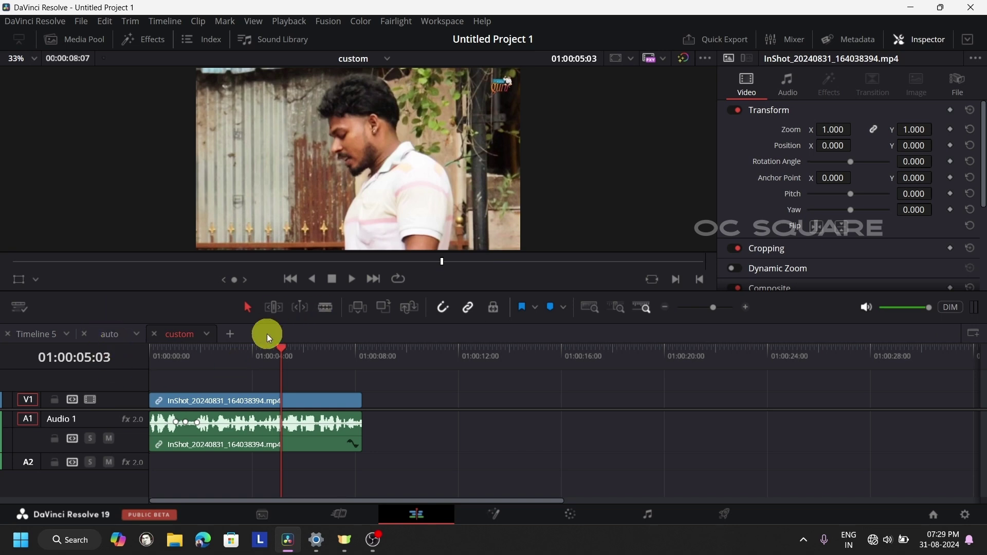
{"action": "left_click", "coordinate": [31, 335]}
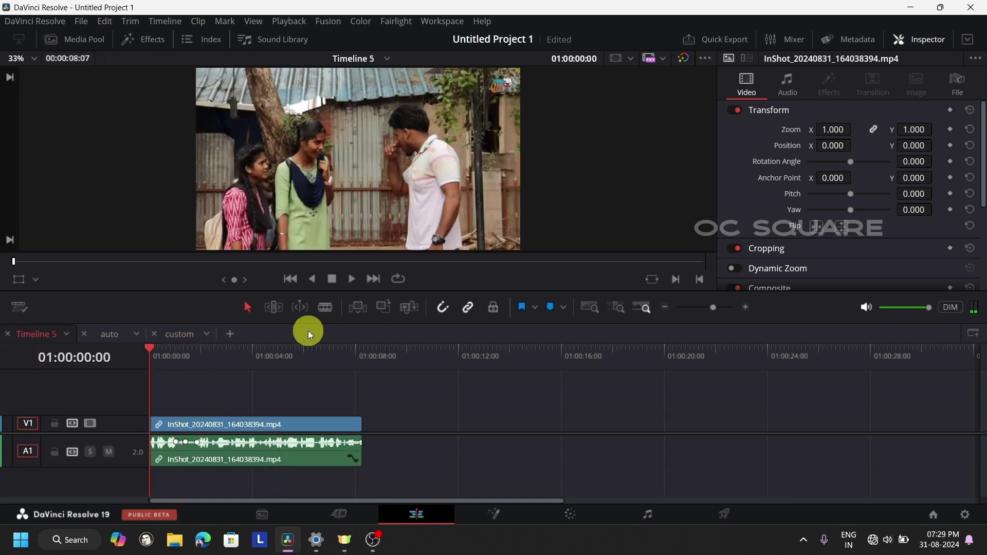
{"action": "left_click", "coordinate": [353, 283]}
Examine the three Noise Reduction effects on the auto timeline's Audio 1 track in Fairlight, one after another
{"action": "left_click", "coordinate": [113, 338]}
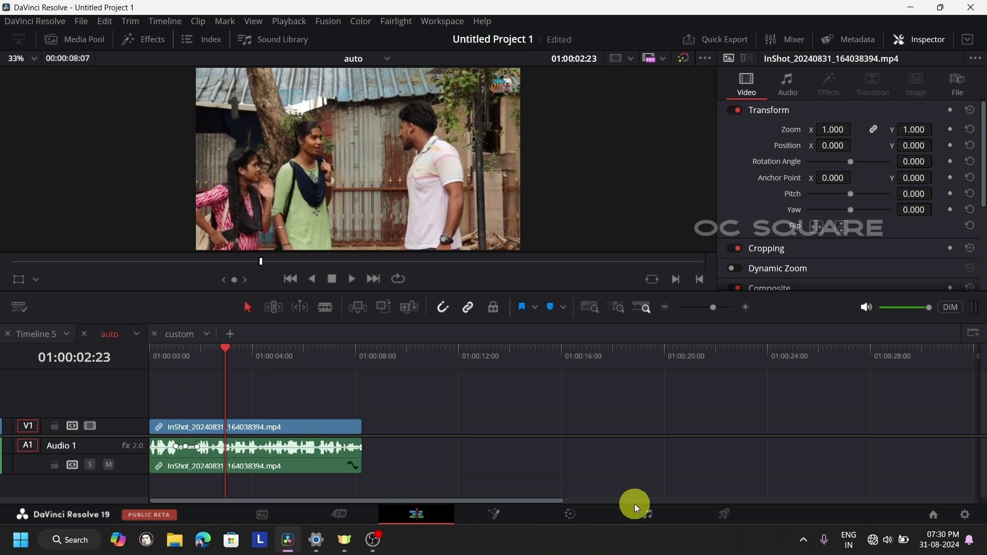
{"action": "left_click", "coordinate": [647, 516]}
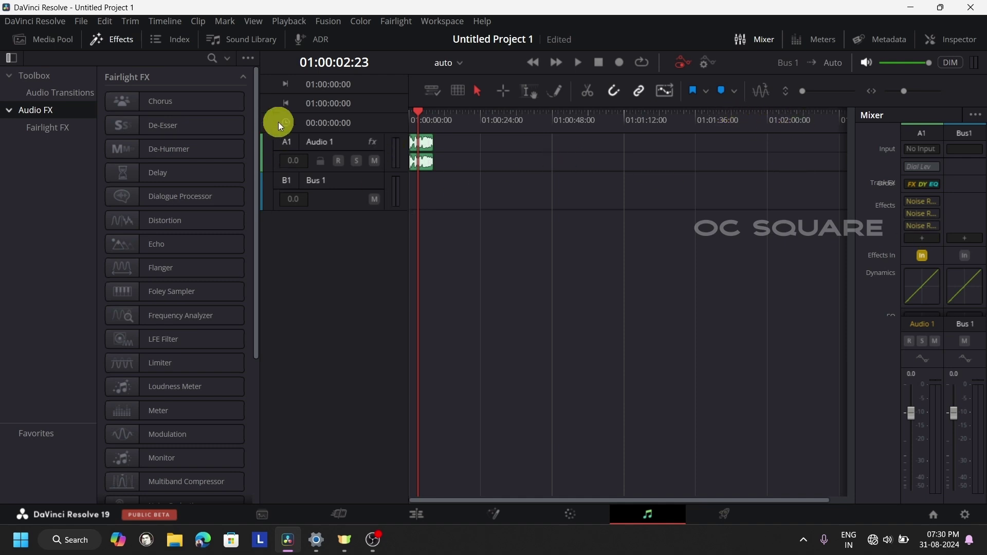
{"action": "left_click", "coordinate": [919, 204]}
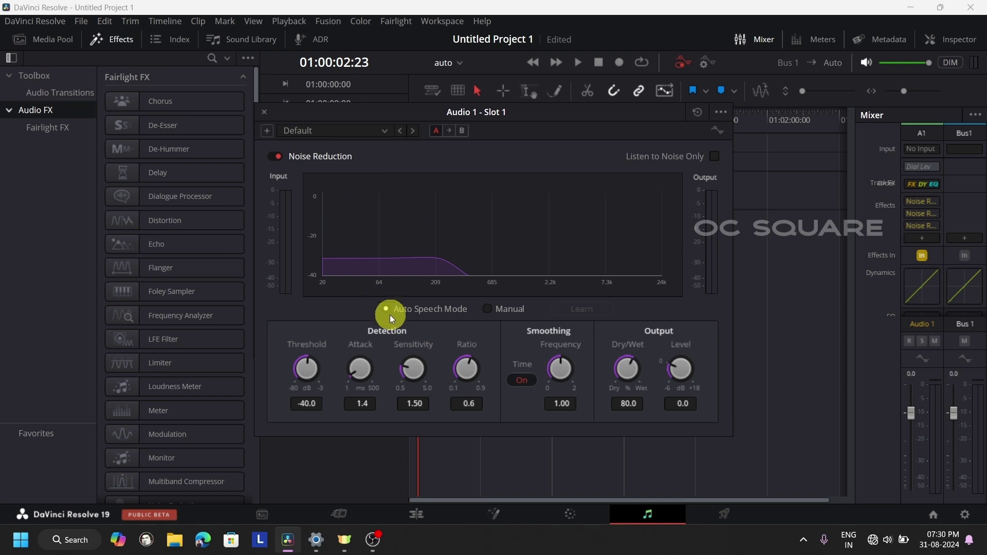
{"action": "left_click", "coordinate": [265, 112]}
{"action": "left_click", "coordinate": [920, 214]}
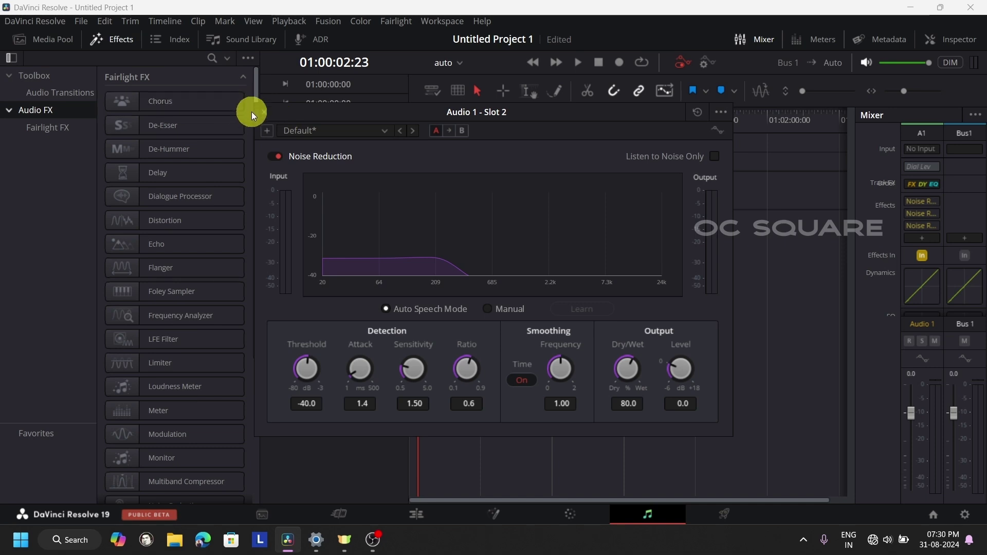
{"action": "left_click", "coordinate": [265, 112]}
{"action": "left_click", "coordinate": [922, 226]}
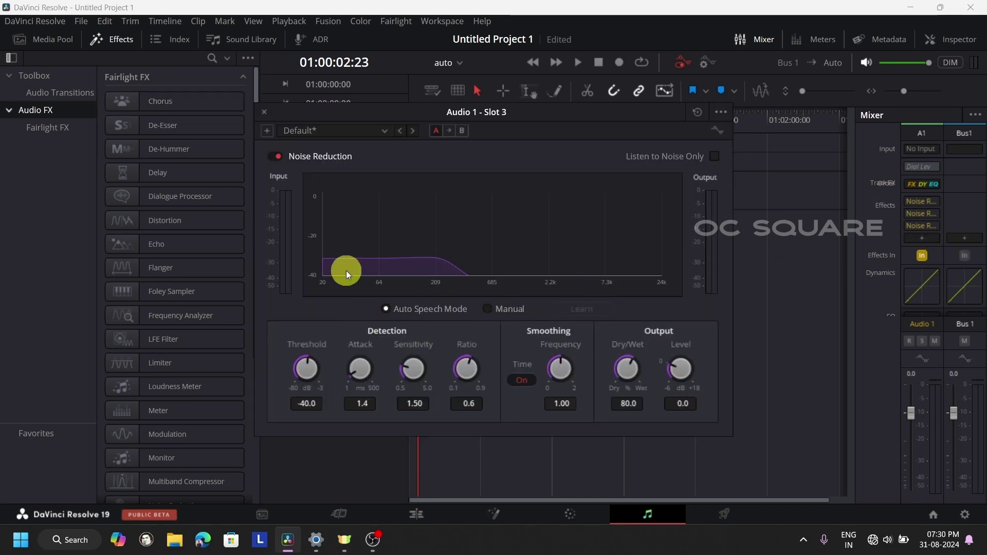
{"action": "left_click", "coordinate": [268, 113]}
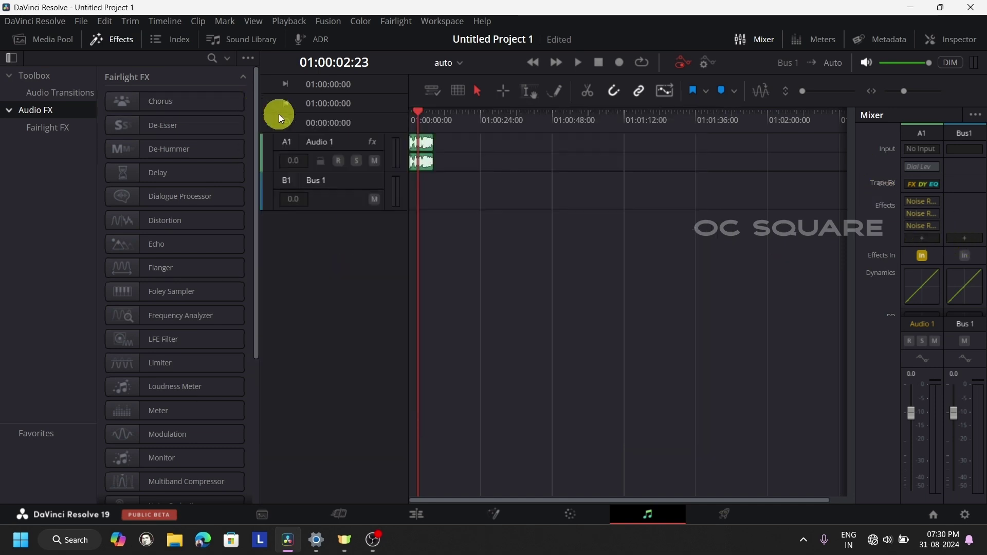
Examine the three Noise Reduction effects on the custom timeline's Audio 1 track in Fairlight, including their noise profiles
{"action": "left_click", "coordinate": [419, 514]}
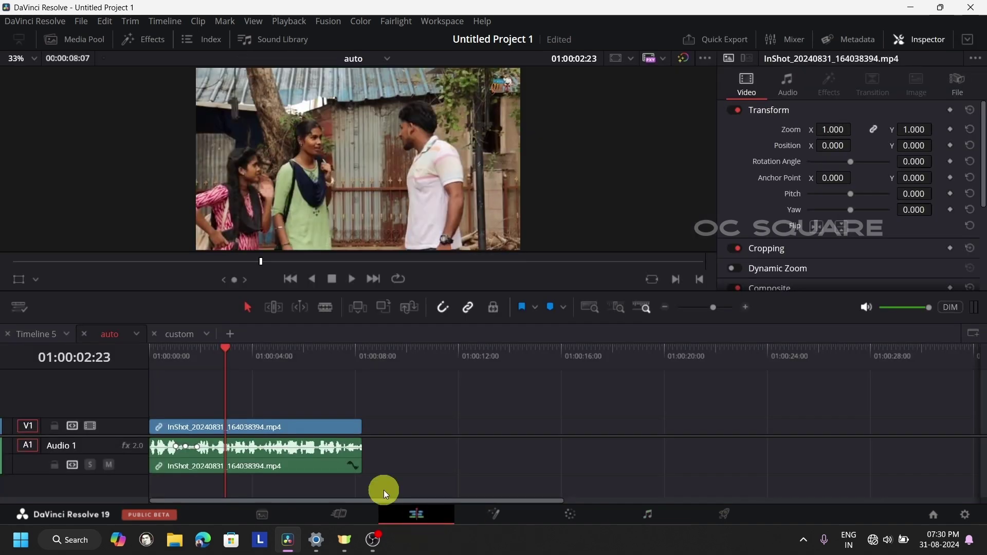
{"action": "left_click", "coordinate": [180, 334]}
{"action": "left_click", "coordinate": [236, 353]}
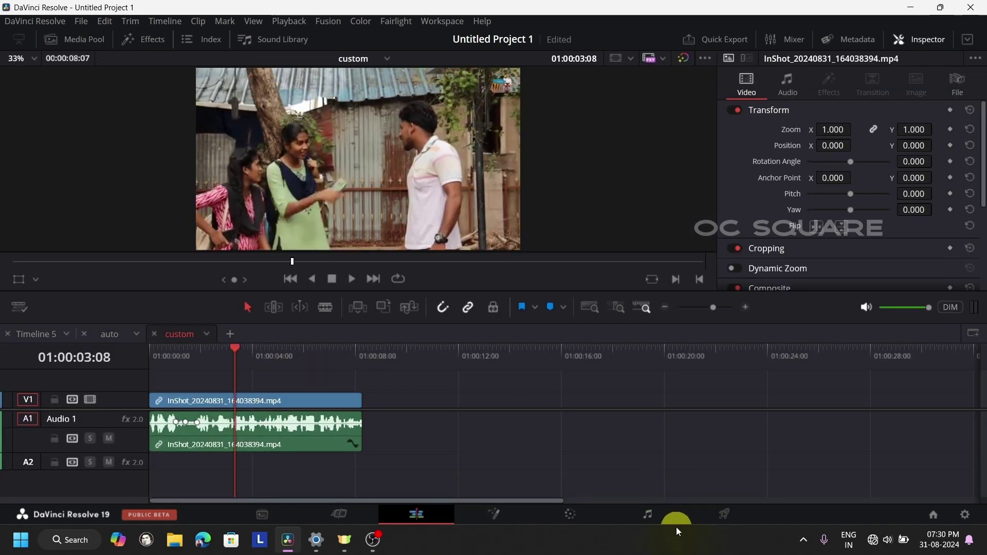
{"action": "left_click", "coordinate": [666, 517]}
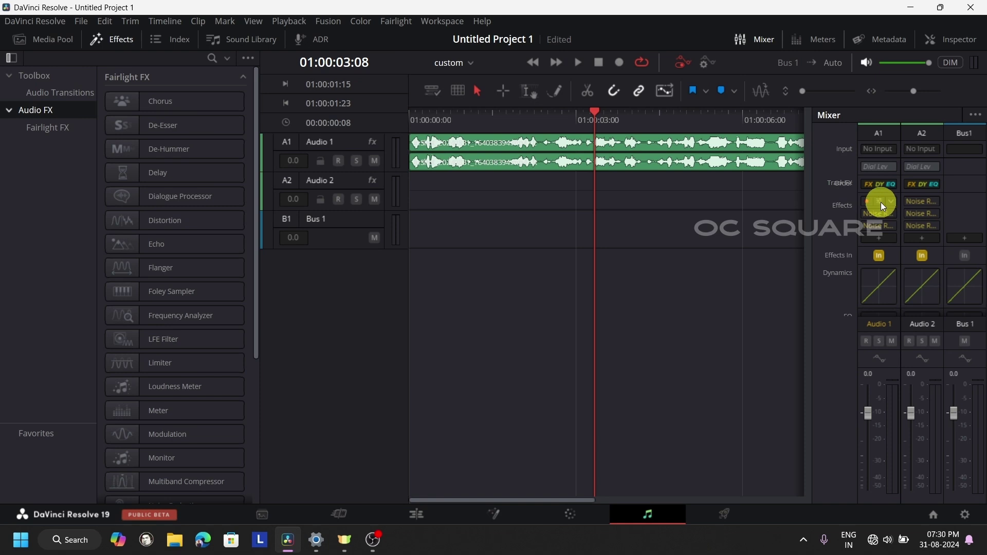
{"action": "left_click", "coordinate": [880, 203]}
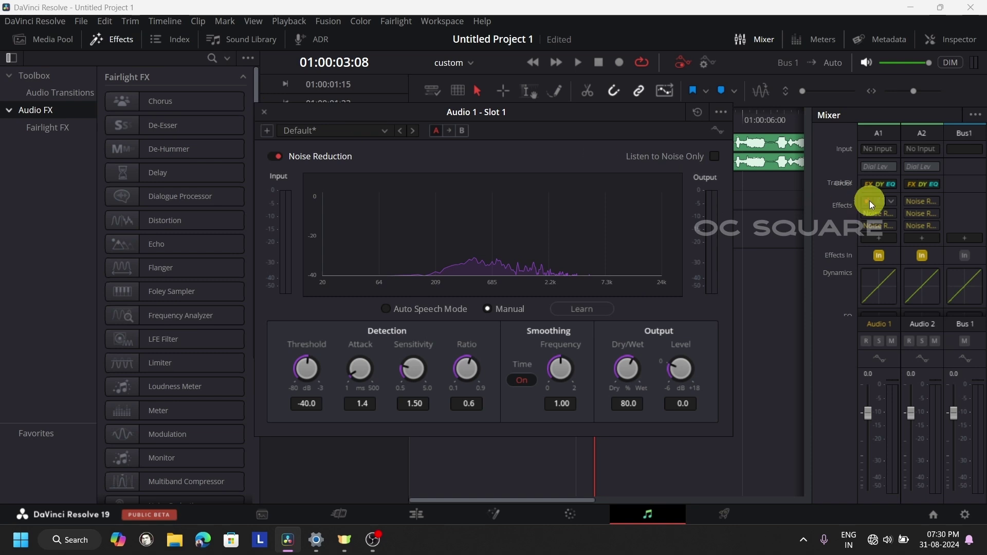
{"action": "left_click", "coordinate": [265, 112]}
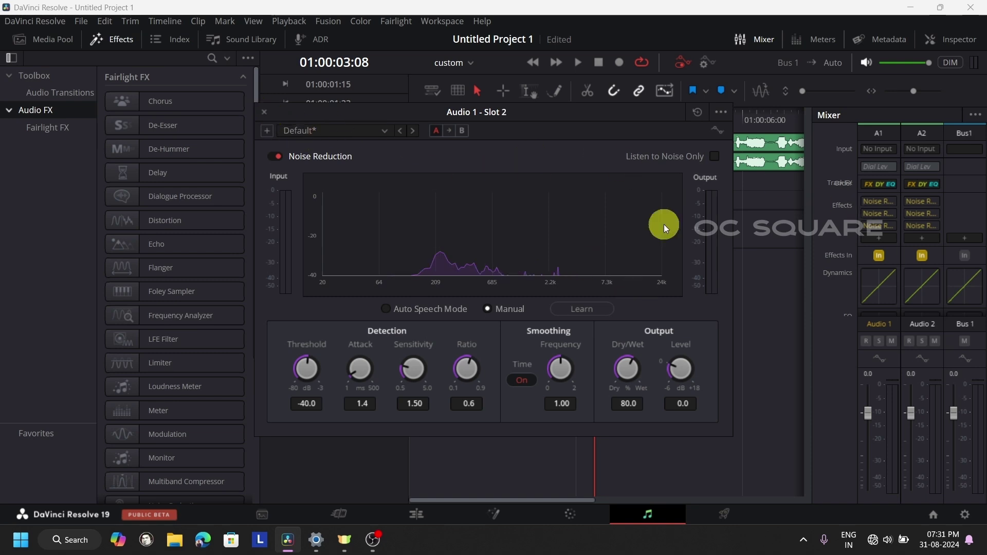
{"action": "left_click", "coordinate": [264, 112]}
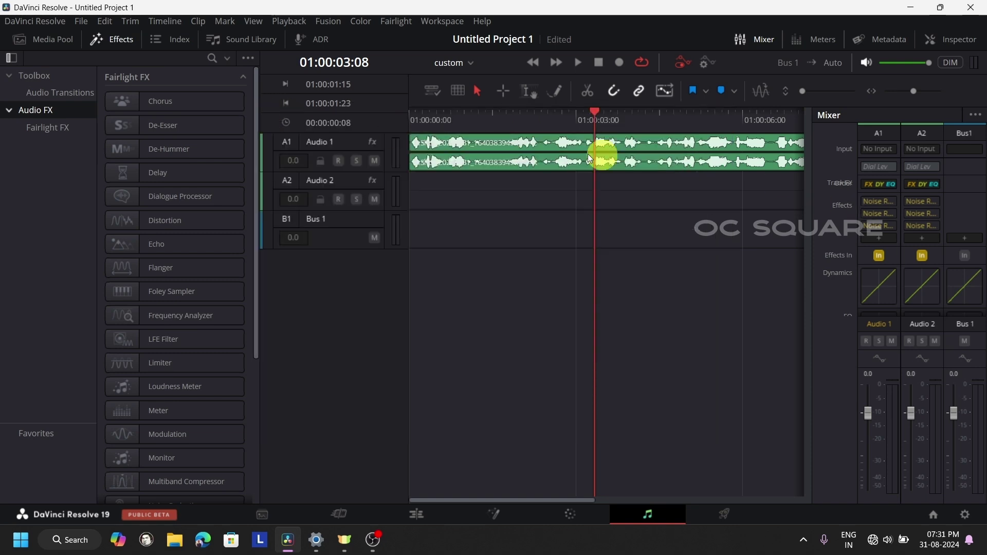
{"action": "left_click", "coordinate": [877, 225]}
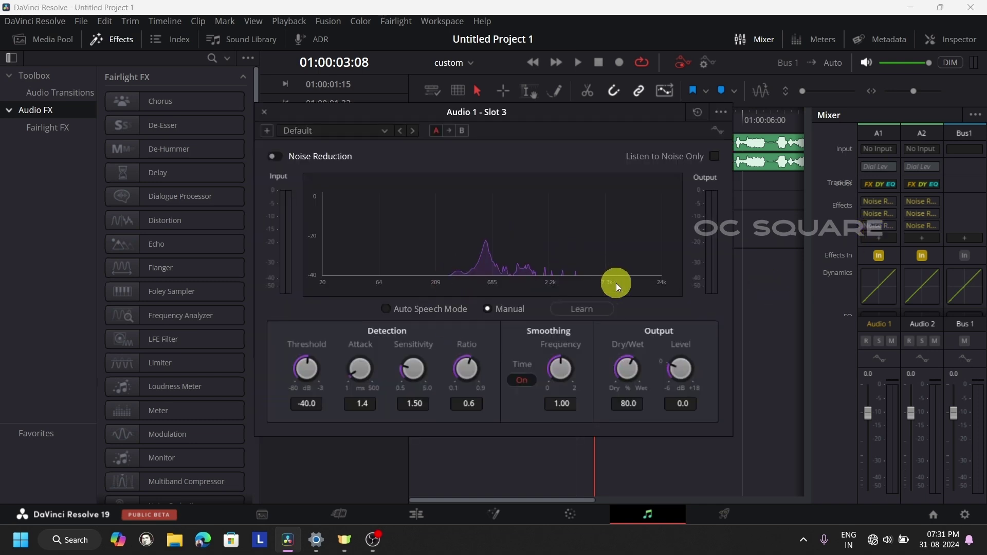
{"action": "left_click", "coordinate": [265, 110]}
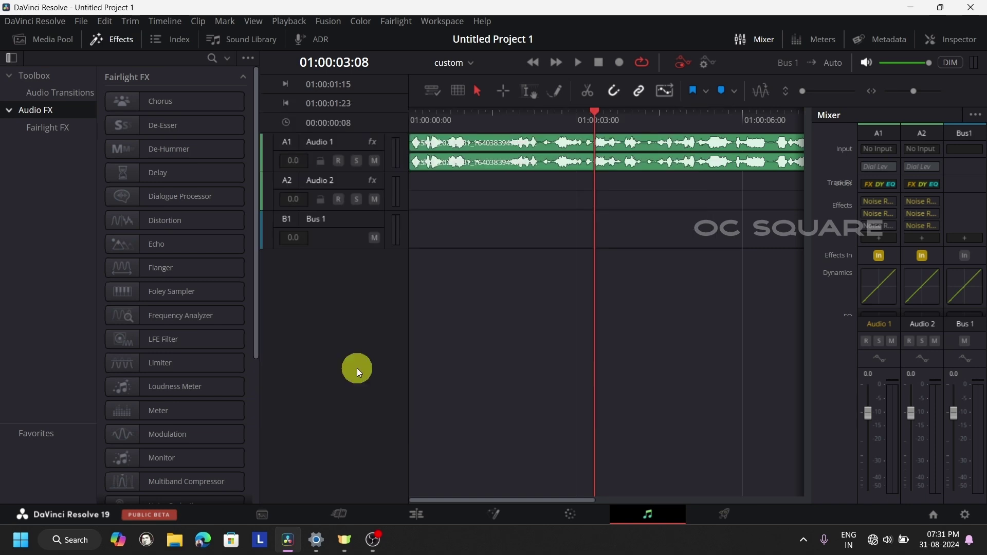
Return to the auto timeline and review its three Audio 1 Noise Reduction slots again in Fairlight
{"action": "left_click", "coordinate": [416, 514]}
{"action": "left_click", "coordinate": [113, 334]}
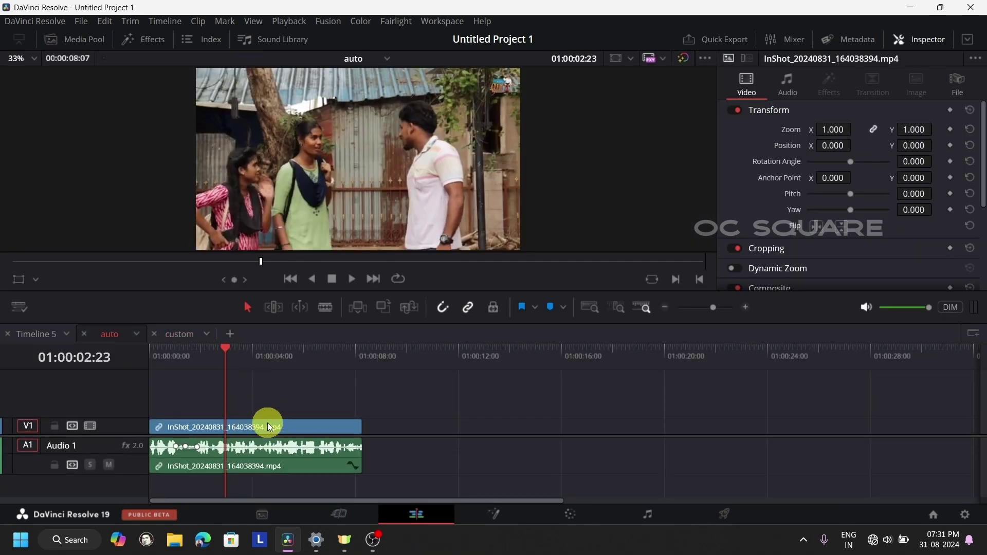
{"action": "left_click", "coordinate": [667, 519]}
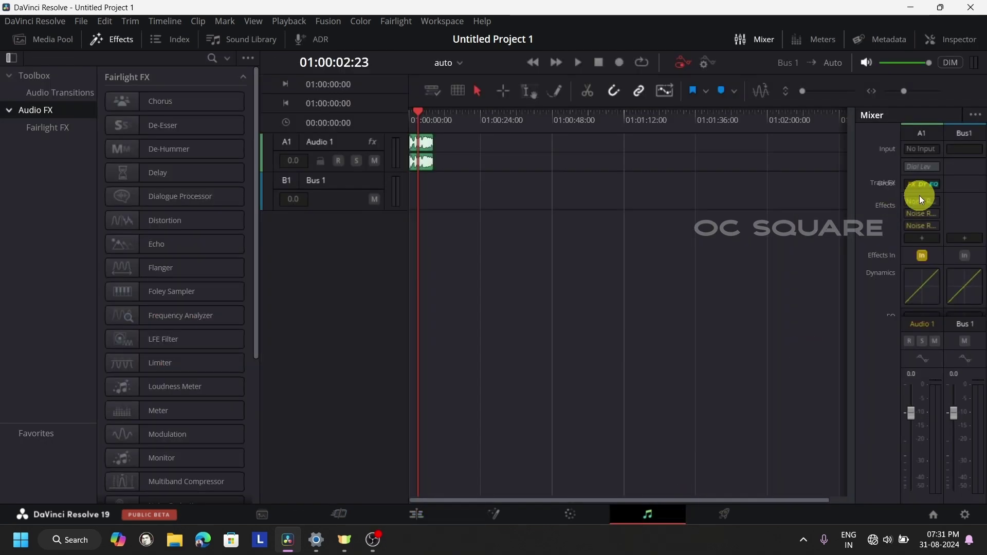
{"action": "left_click", "coordinate": [922, 201]}
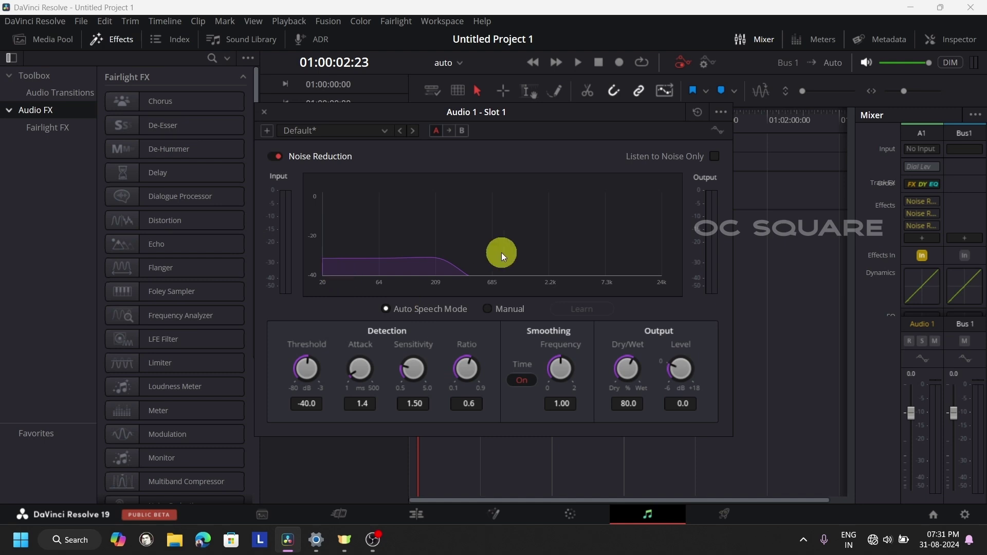
{"action": "left_click", "coordinate": [921, 214]}
{"action": "left_click", "coordinate": [919, 227]}
{"action": "left_click", "coordinate": [264, 112]}
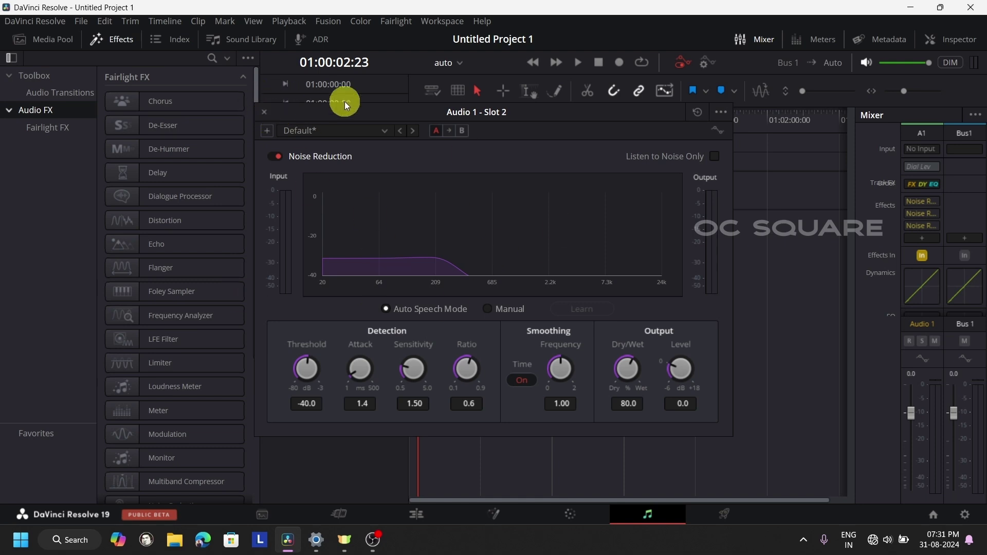
{"action": "left_click", "coordinate": [264, 112]}
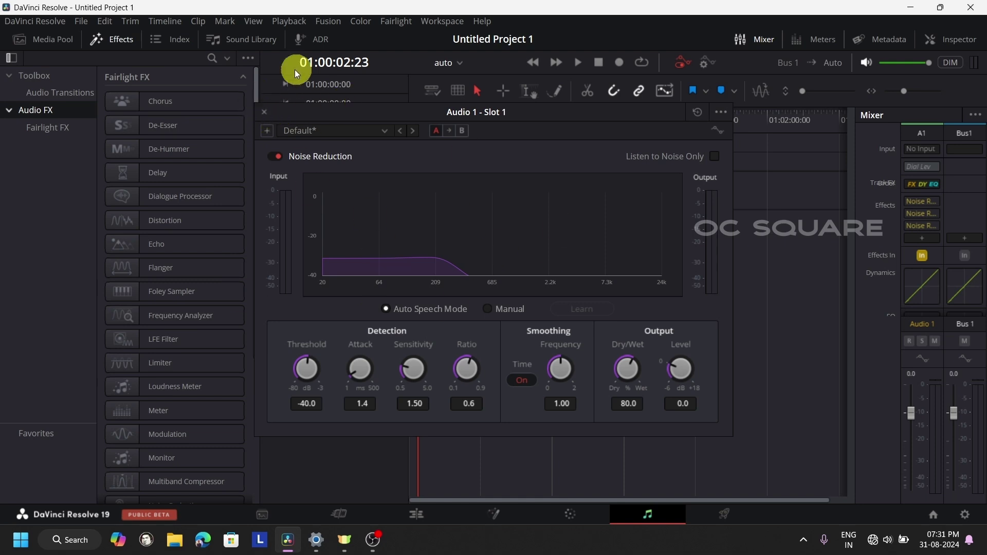
{"action": "left_click", "coordinate": [264, 112]}
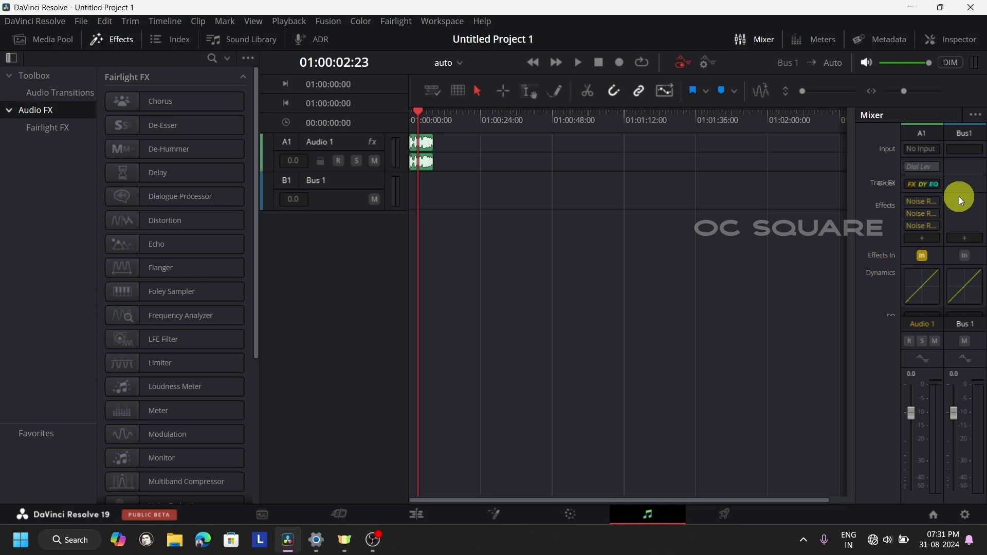
{"action": "left_click", "coordinate": [922, 227]}
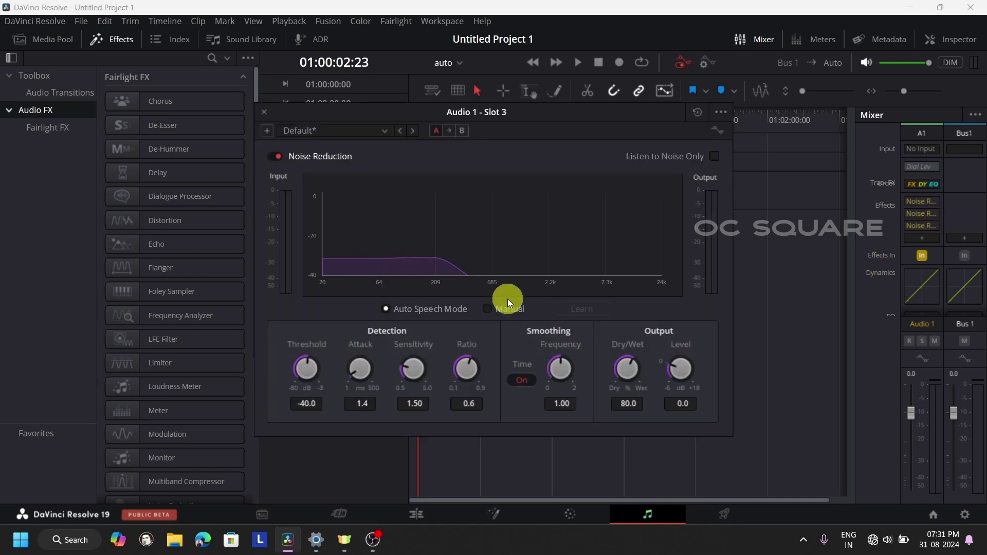
{"action": "left_click", "coordinate": [263, 115]}
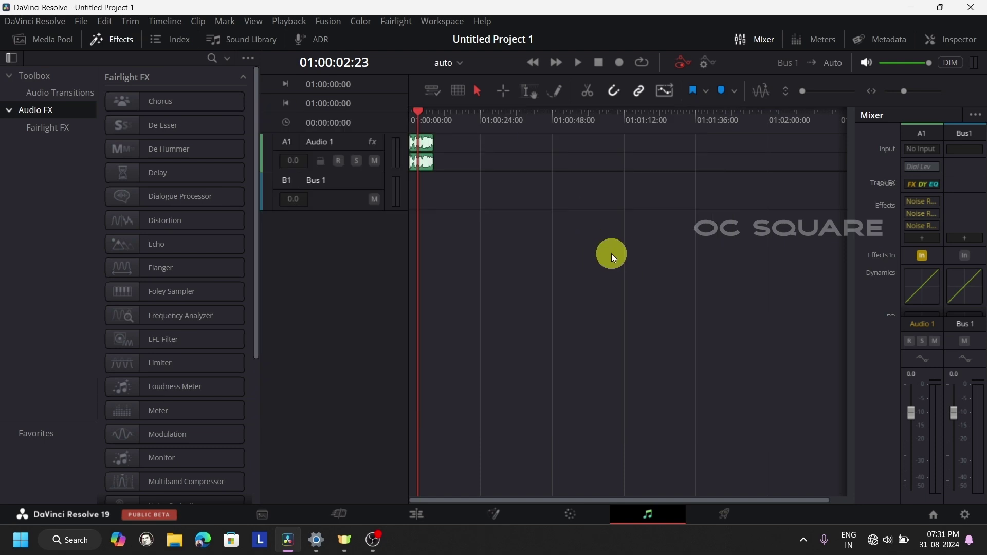
Return to the Edit page and play the opening of Timeline 5 to listen for background noise
{"action": "left_click", "coordinate": [427, 515]}
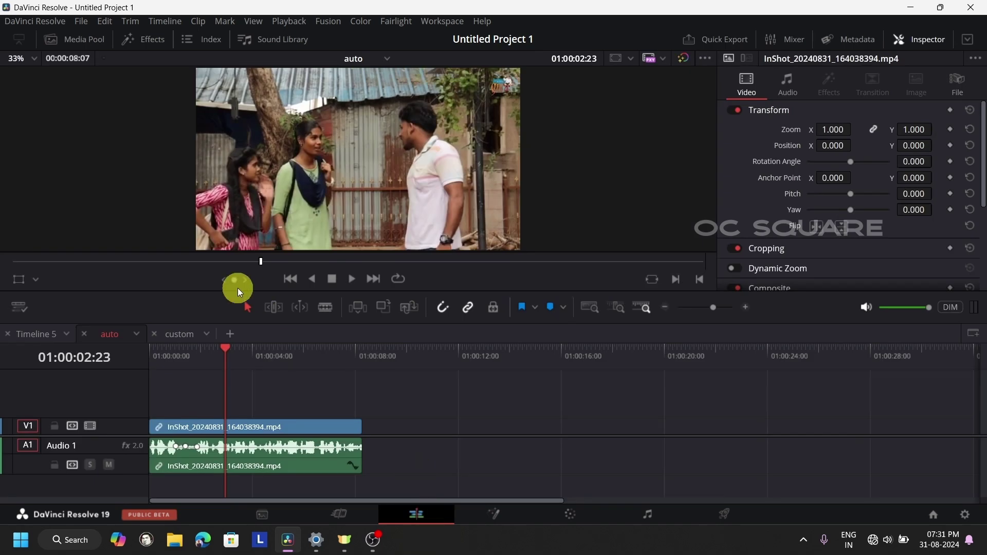
{"action": "left_click", "coordinate": [46, 334]}
{"action": "left_click", "coordinate": [155, 353]}
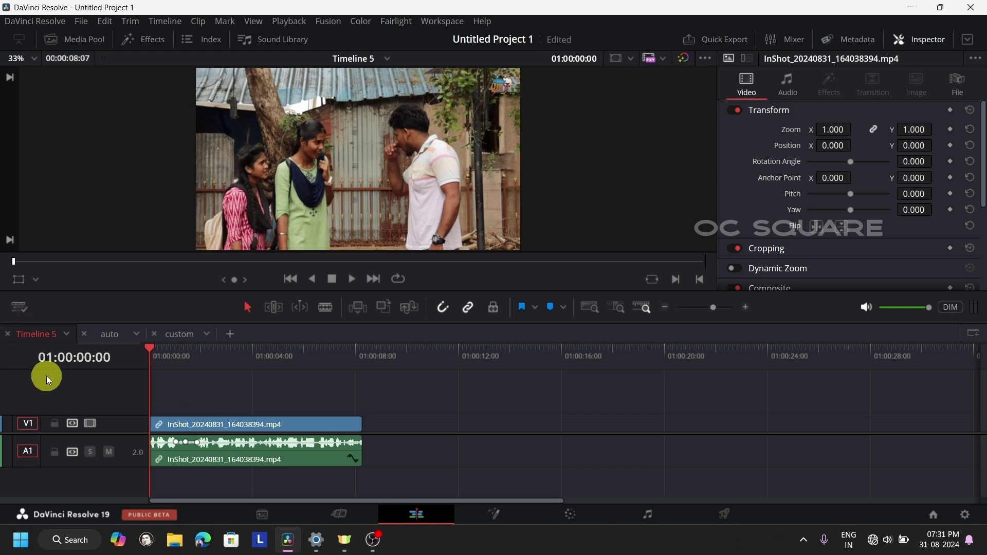
{"action": "left_click", "coordinate": [351, 285]}
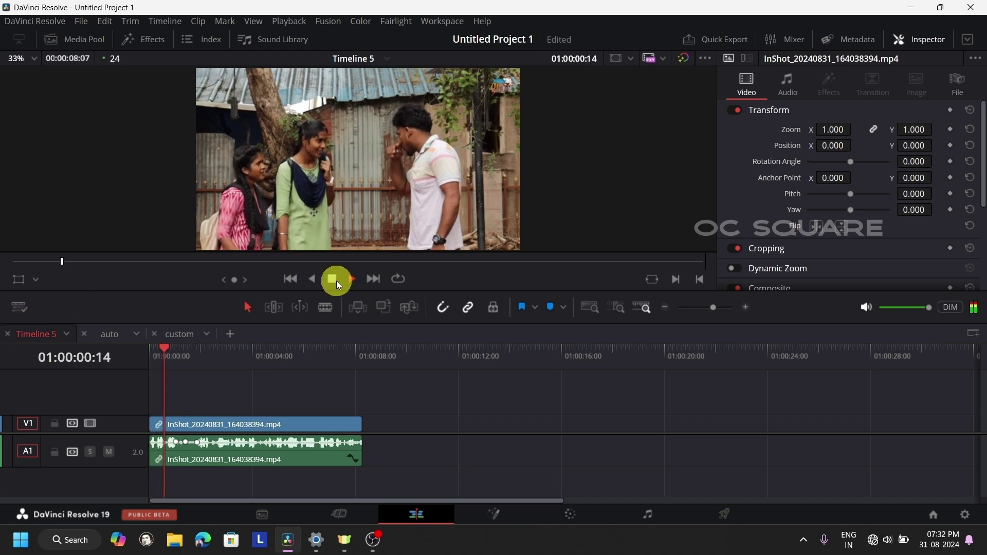
{"action": "left_click", "coordinate": [336, 281]}
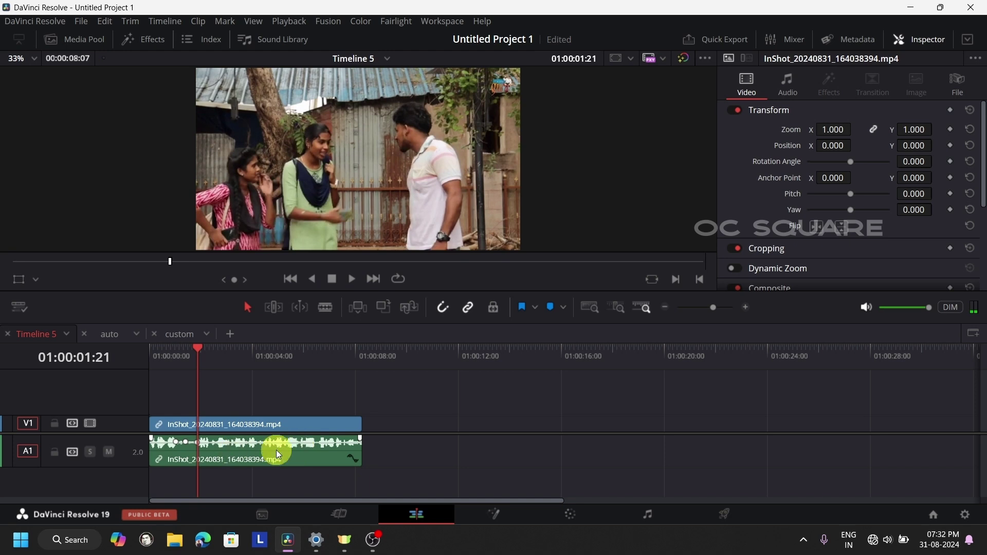
Open Timeline 5 in Fairlight and enlarge the Audio 1 track's height
{"action": "left_click", "coordinate": [649, 514]}
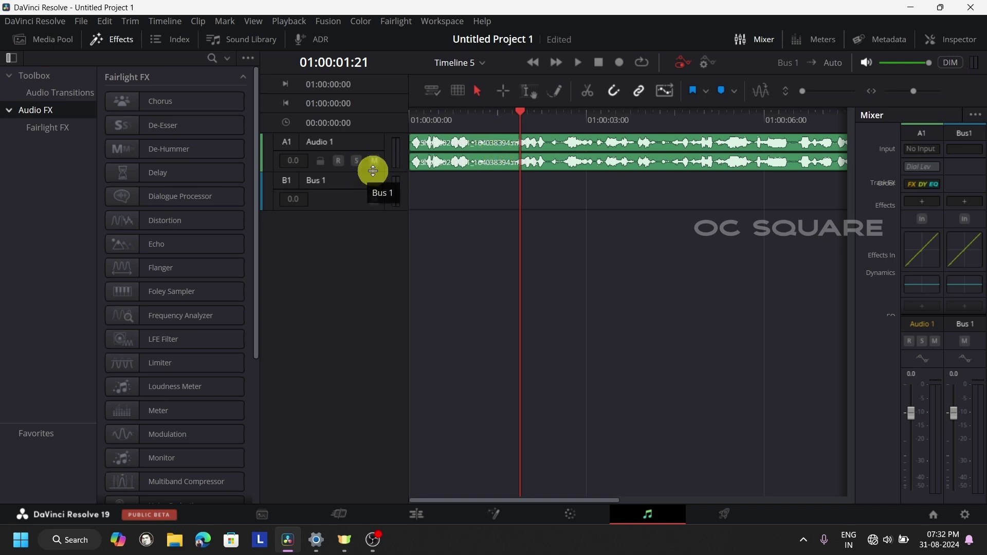
{"action": "left_click_drag", "start_coordinate": [373, 171], "coordinate": [381, 218]}
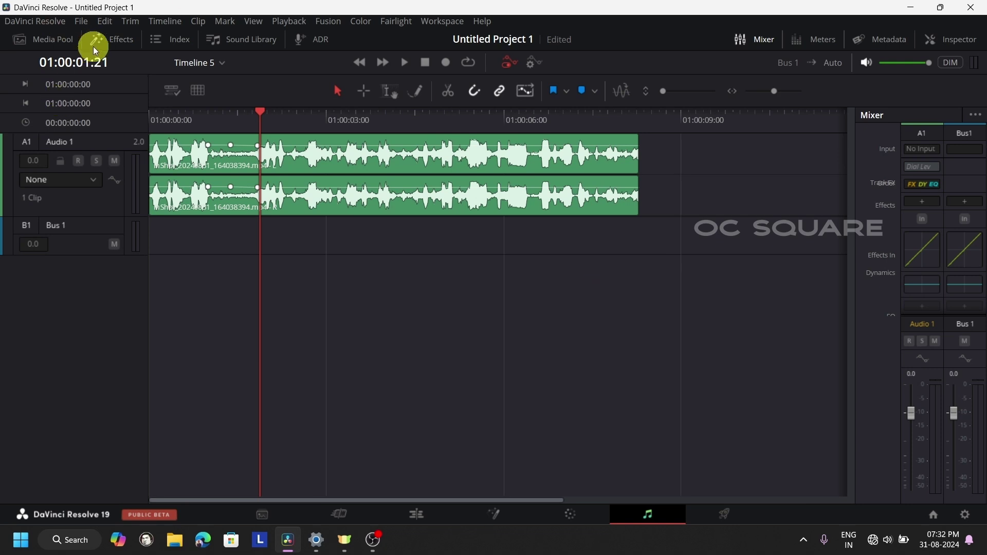
Locate the Noise Reduction effect in the Fairlight FX library, then hide the library again
{"action": "left_click", "coordinate": [129, 39]}
{"action": "scroll", "coordinate": [198, 323], "scroll_direction": "down", "scroll_amount": 5}
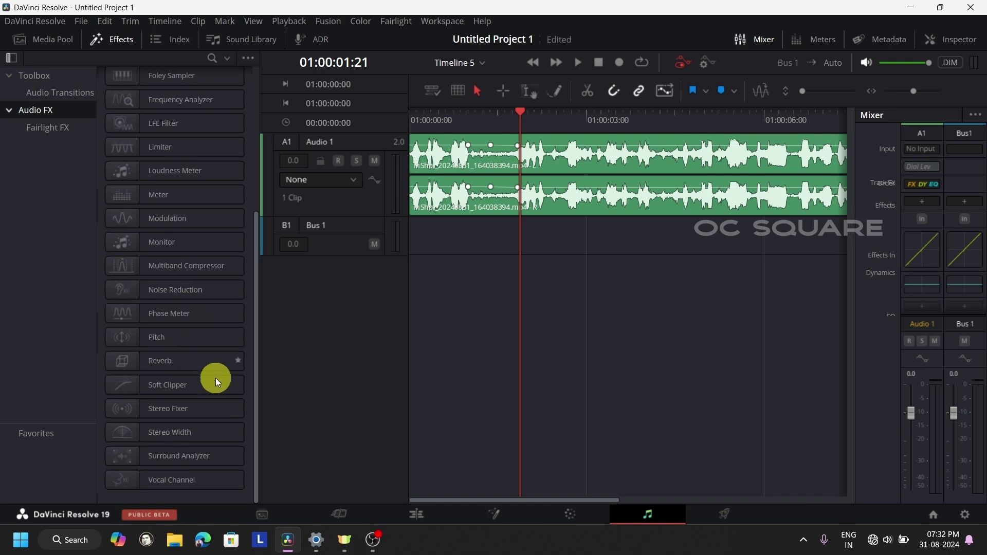
{"action": "left_click", "coordinate": [175, 291]}
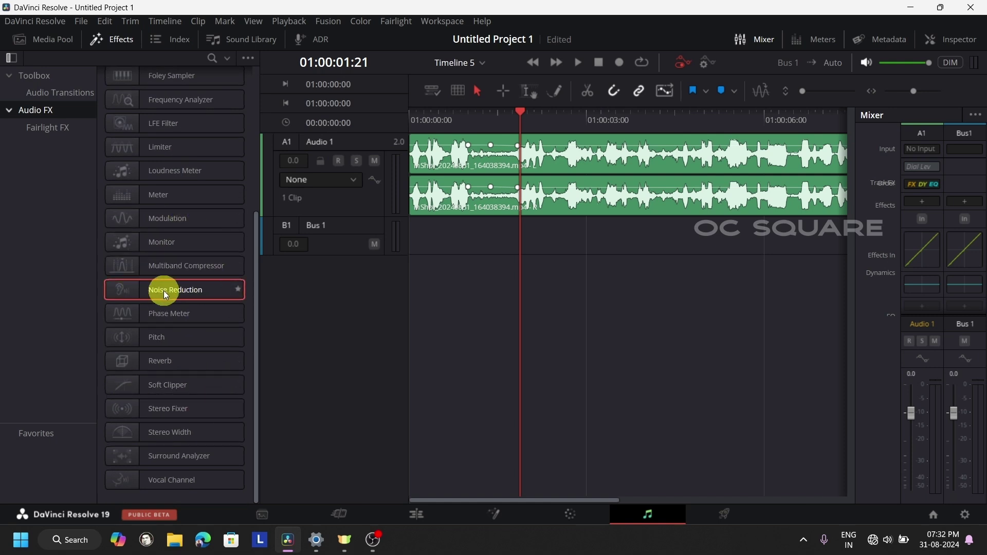
{"action": "left_click_drag", "start_coordinate": [156, 291], "coordinate": [135, 296]}
{"action": "left_click", "coordinate": [119, 41]}
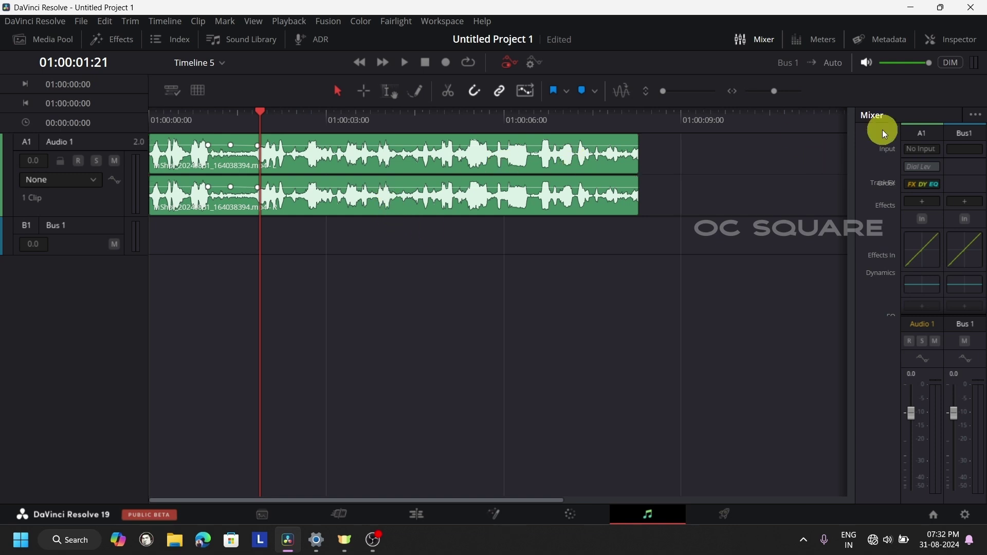
Add a Restoration Noise Reduction effect to Audio 1's first effect slot and set it to Auto Speech Mode
{"action": "left_click", "coordinate": [921, 203]}
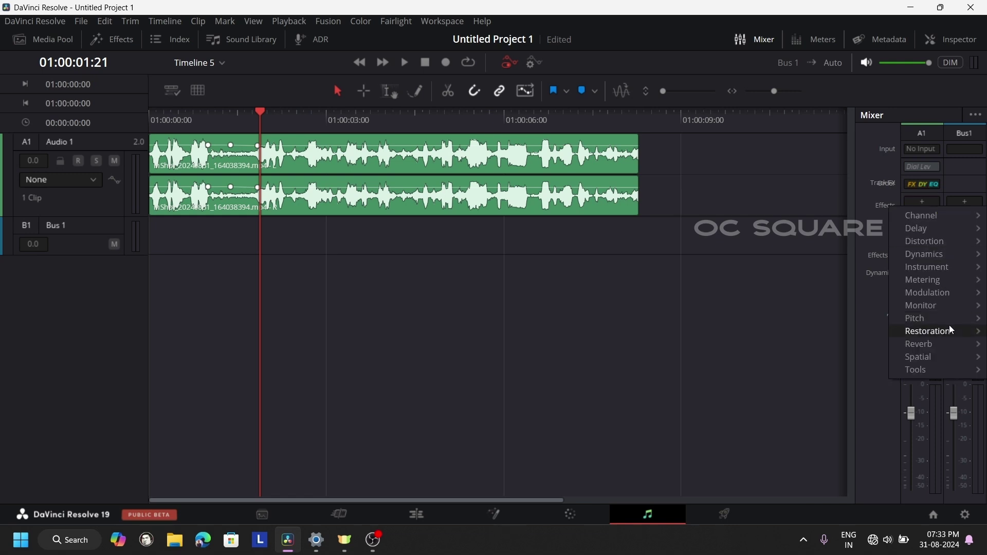
{"action": "mouse_move", "coordinate": [950, 327]}
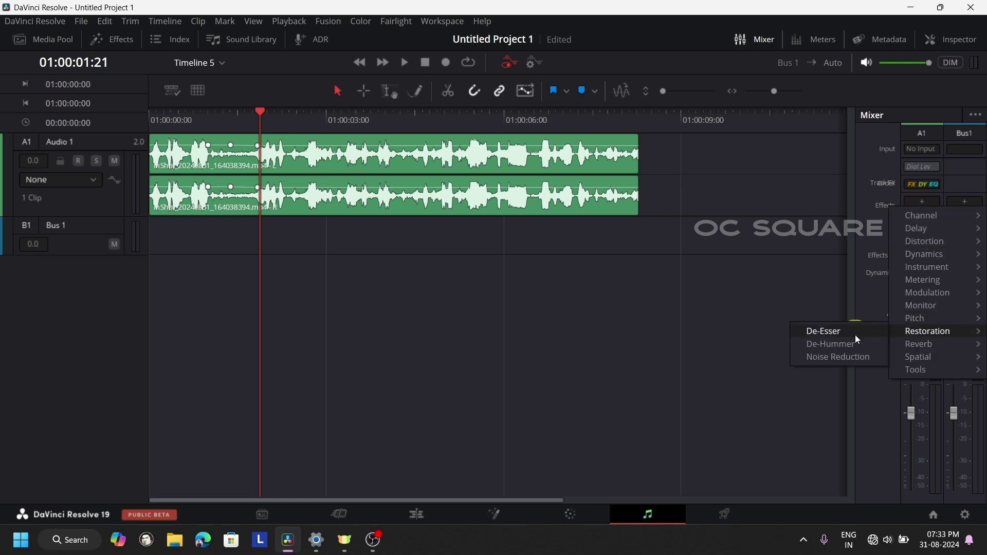
{"action": "left_click", "coordinate": [853, 356]}
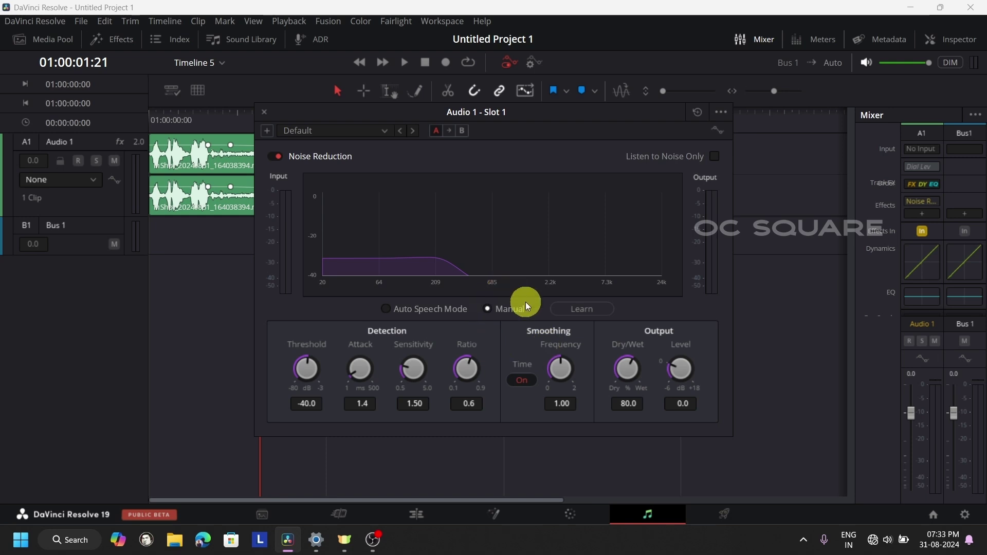
{"action": "left_click", "coordinate": [387, 309]}
{"action": "left_click", "coordinate": [274, 158]}
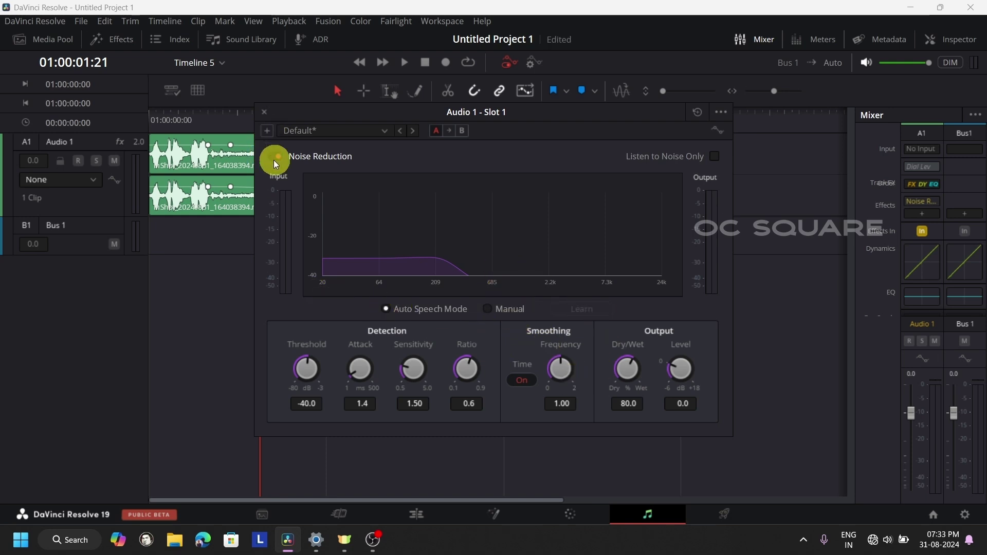
{"action": "left_click", "coordinate": [264, 113]}
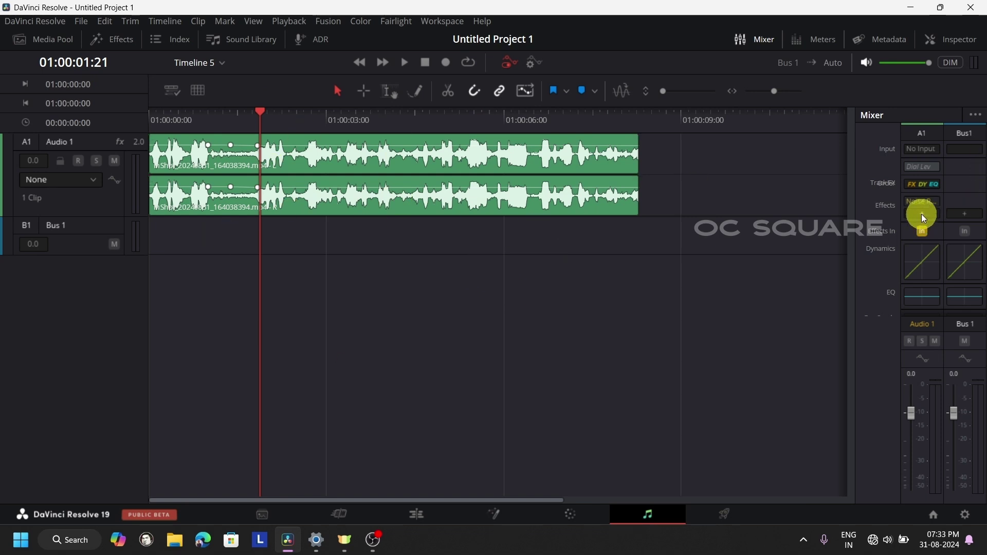
Play the opening of Timeline 5 from its start in Fairlight to hear the single Noise Reduction effect
{"action": "left_click_drag", "start_coordinate": [256, 115], "coordinate": [55, 147]}
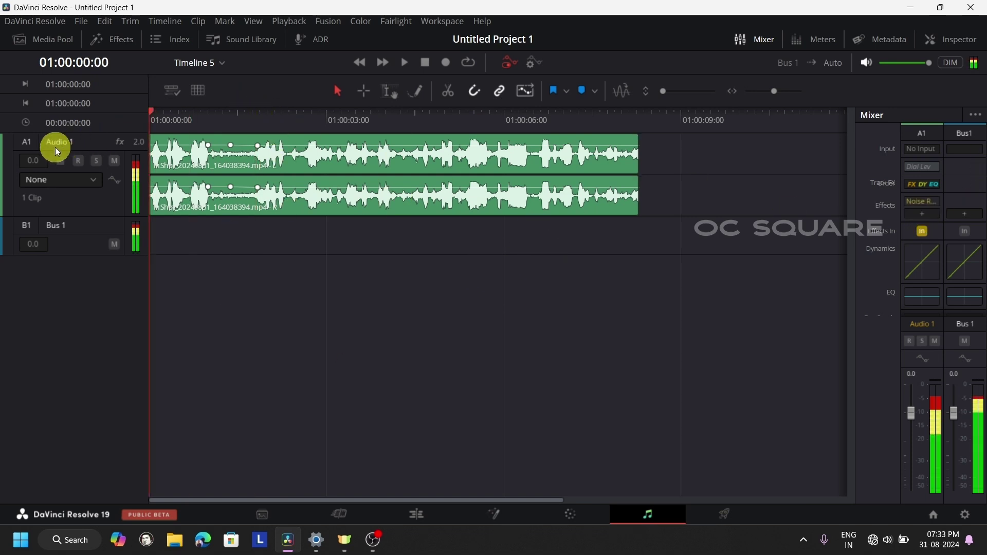
{"action": "left_click", "coordinate": [406, 63]}
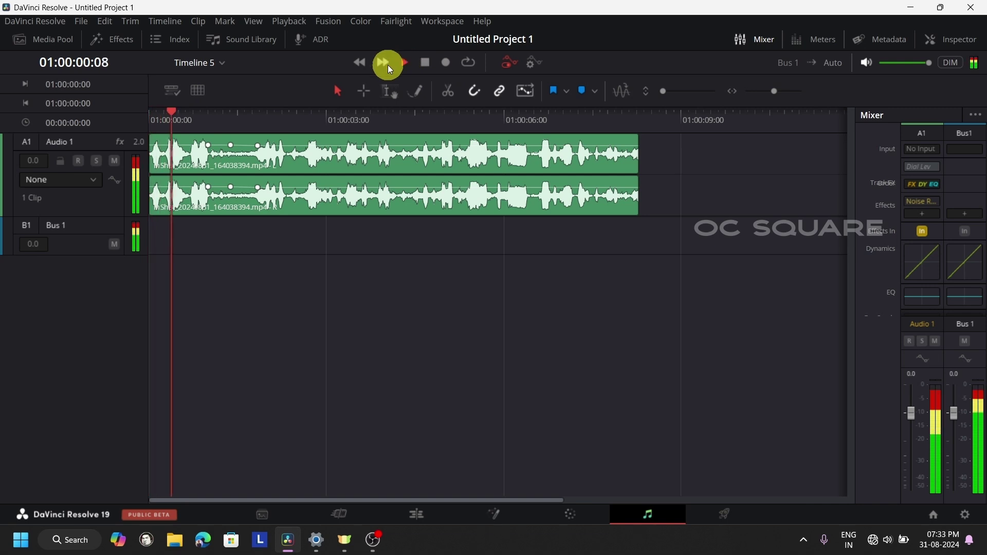
{"action": "left_click", "coordinate": [426, 64]}
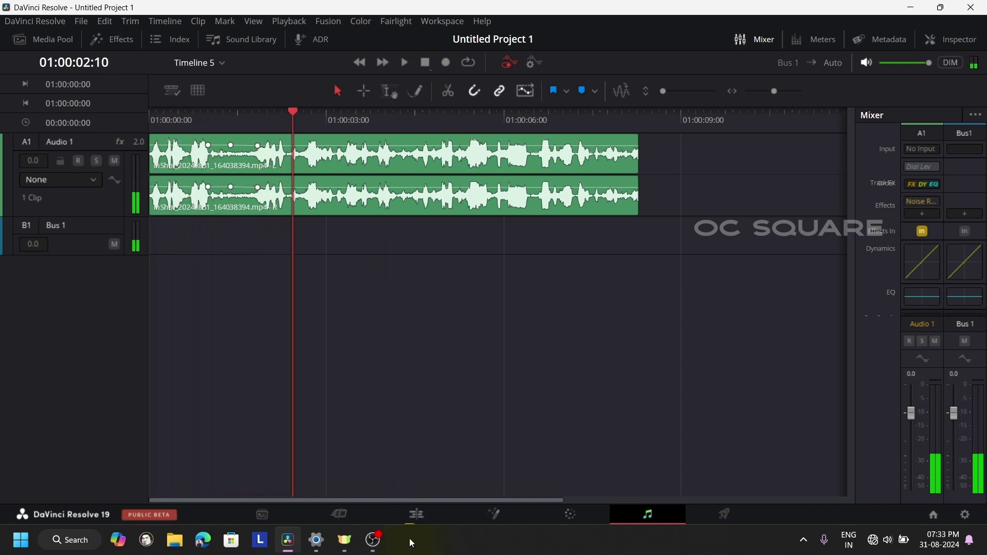
Add a second Restoration Noise Reduction effect to Audio 1 and set it to Auto Speech Mode
{"action": "left_click", "coordinate": [923, 214]}
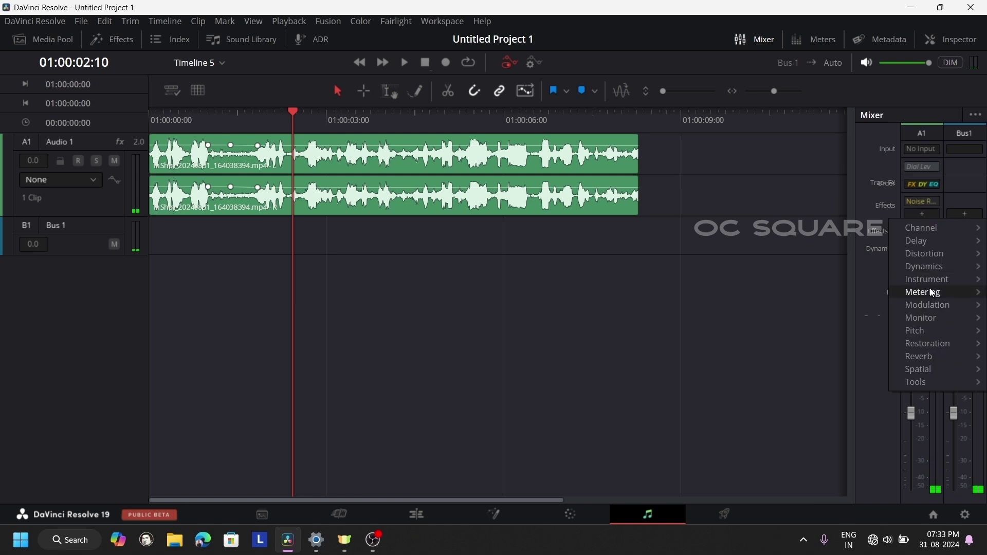
{"action": "mouse_move", "coordinate": [942, 343]}
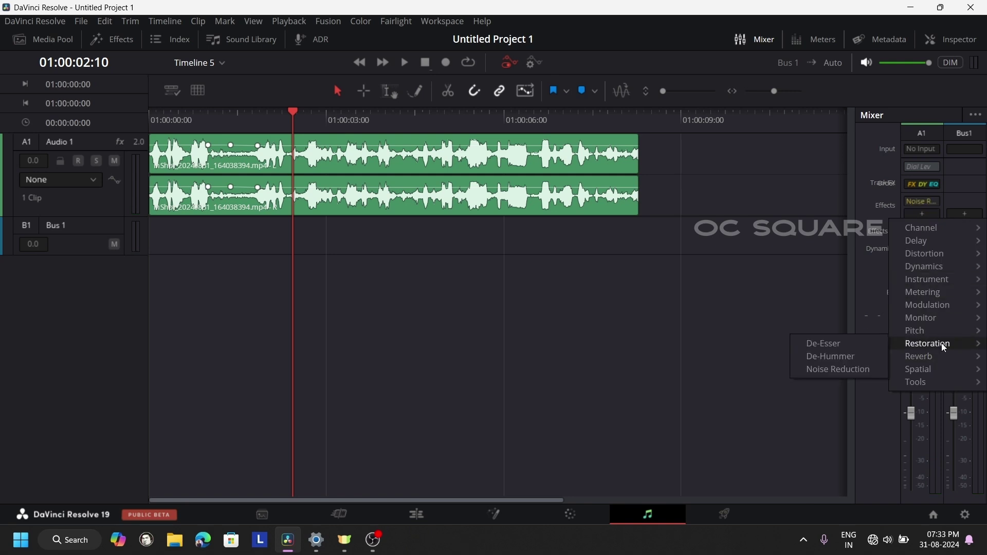
{"action": "left_click", "coordinate": [832, 370]}
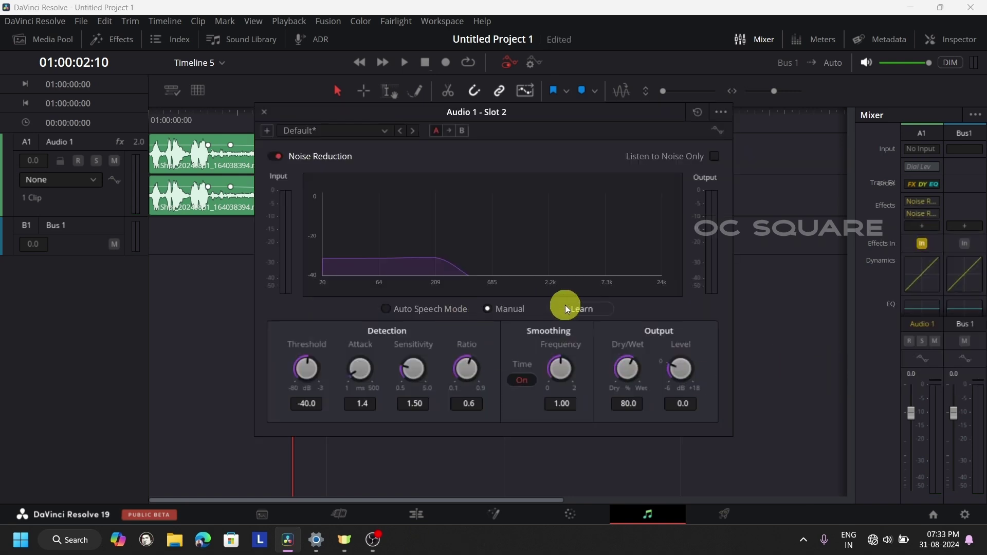
{"action": "left_click", "coordinate": [390, 307]}
{"action": "left_click", "coordinate": [265, 112]}
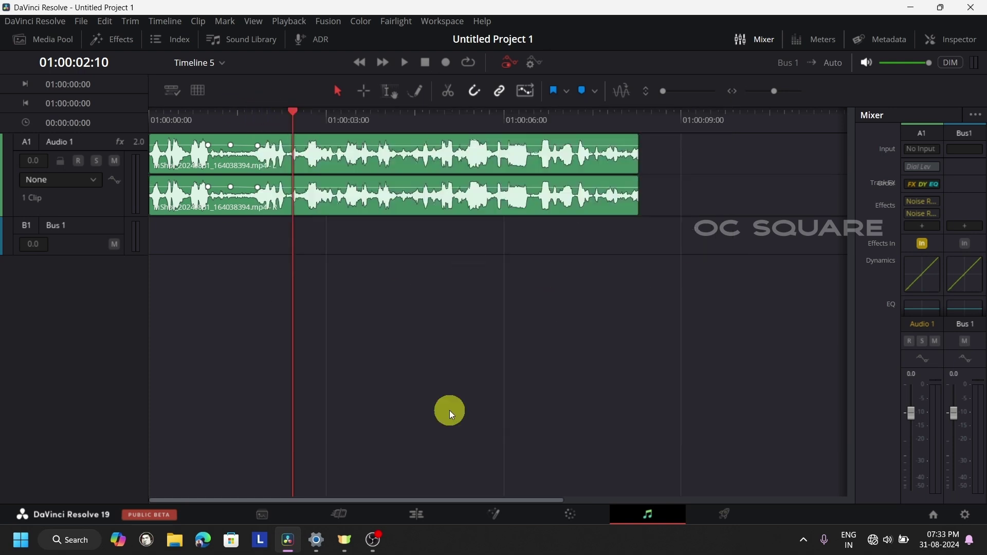
Switch to the Edit page and play the opening of Timeline 5 to hear both Noise Reduction effects
{"action": "left_click", "coordinate": [425, 513]}
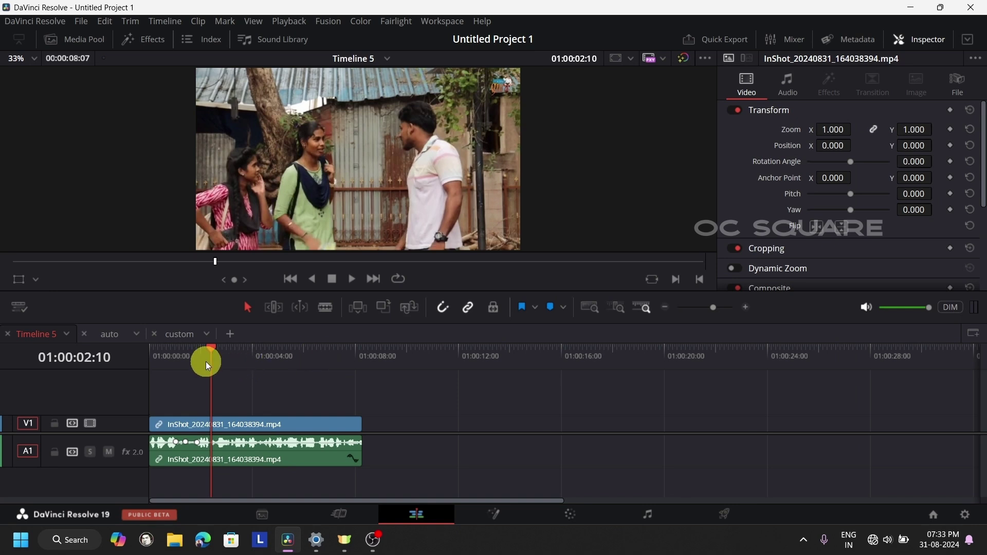
{"action": "left_click_drag", "start_coordinate": [206, 362], "coordinate": [81, 390]}
{"action": "left_click", "coordinate": [350, 275]}
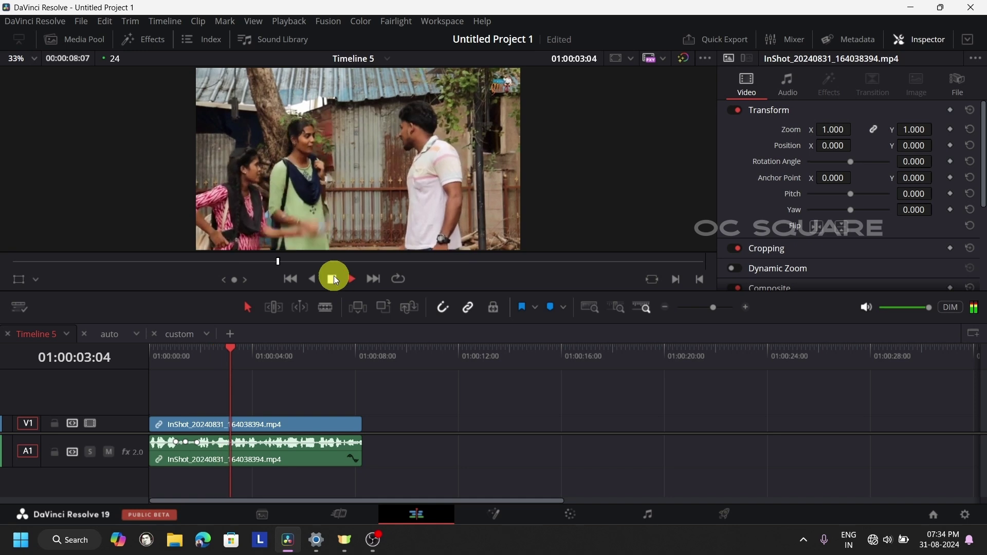
{"action": "left_click", "coordinate": [333, 278]}
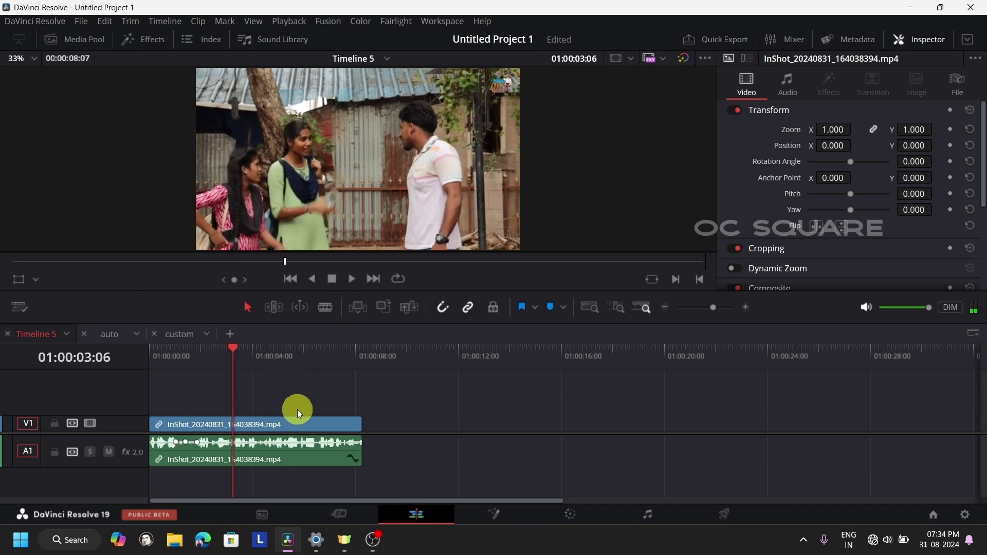
Move the audio clip down to a new Audio 2 track in Fairlight and play its opening without Noise Reduction
{"action": "left_click", "coordinate": [649, 514]}
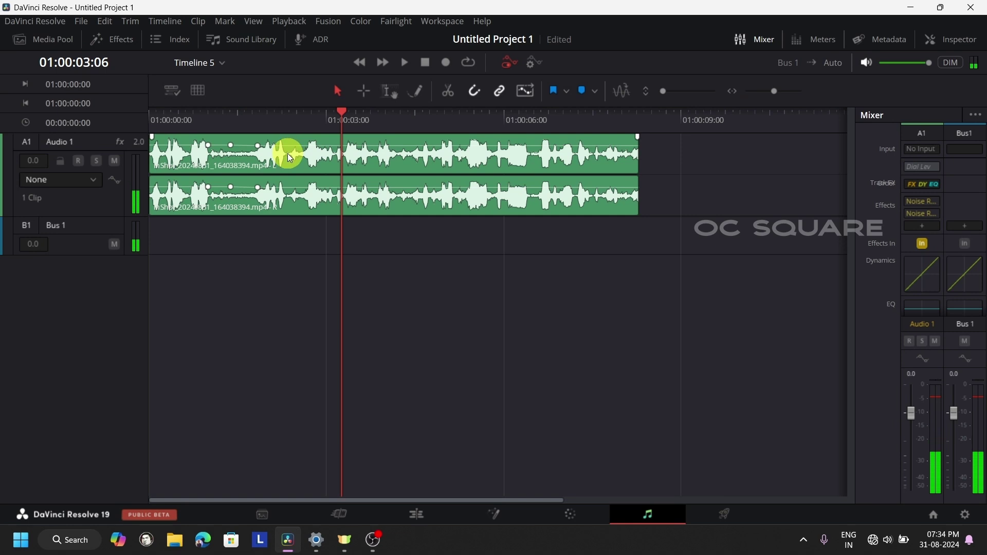
{"action": "left_click", "coordinate": [288, 153]}
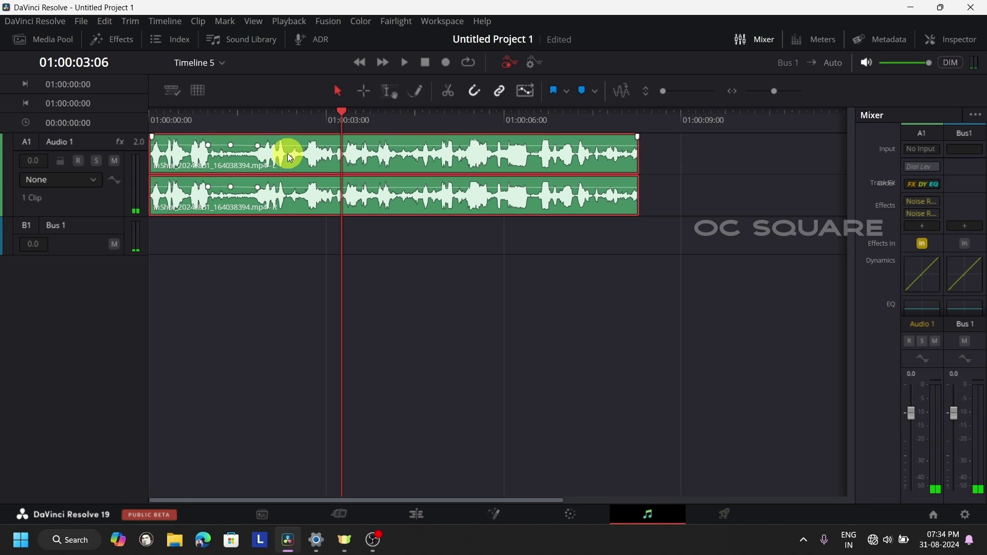
{"action": "key", "text": "alt+Down"}
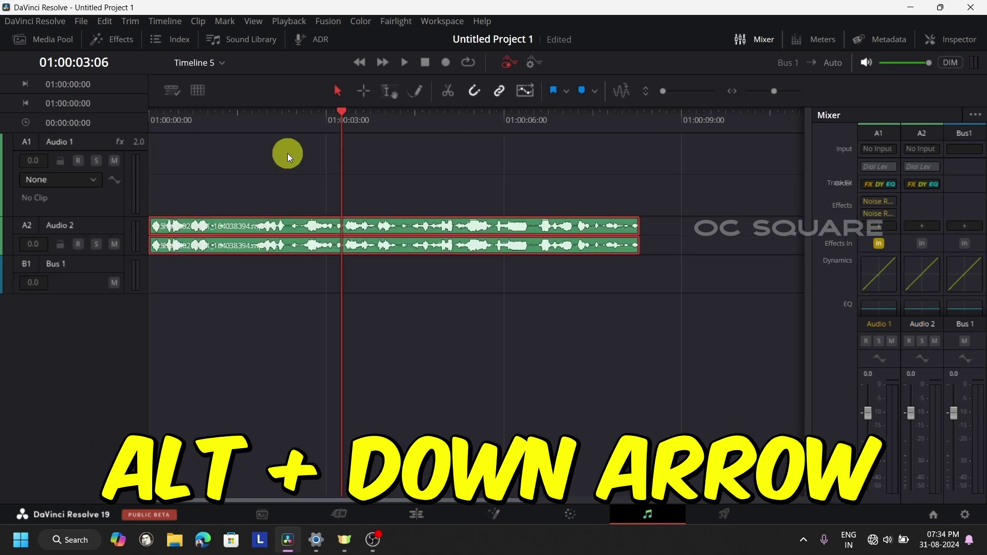
{"action": "key", "text": "Home"}
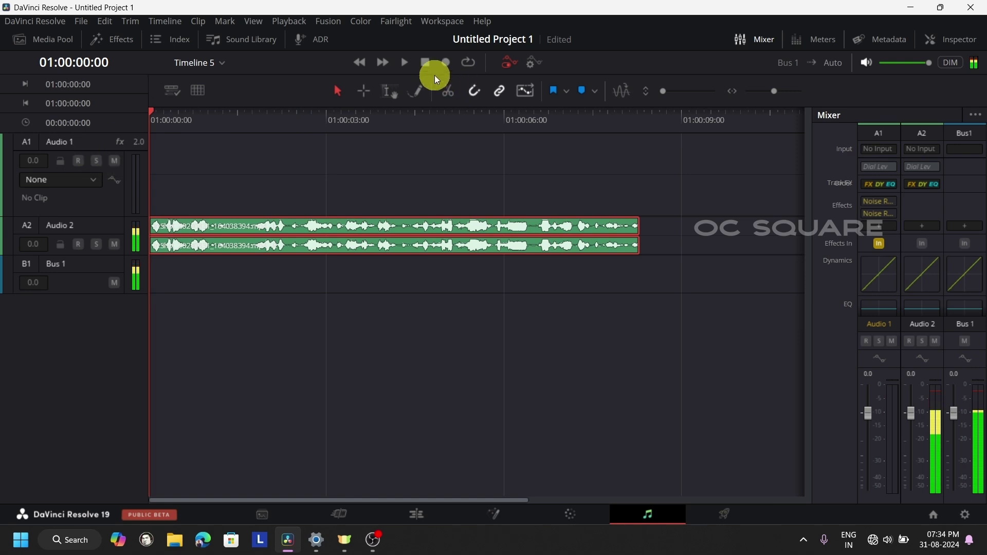
{"action": "left_click", "coordinate": [404, 62]}
{"action": "left_click", "coordinate": [425, 61]}
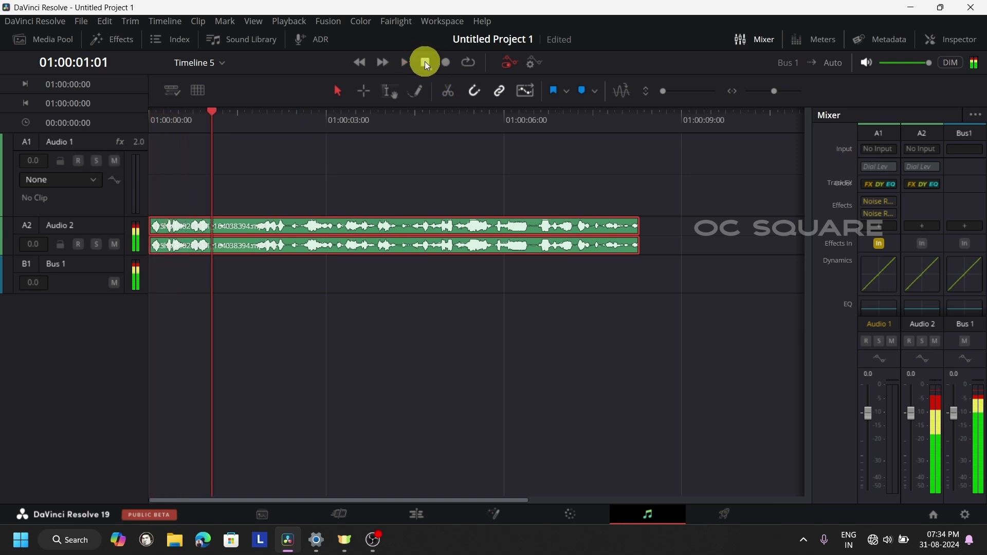
Move the audio clip back up to Audio 1 and play it from the start with Noise Reduction
{"action": "key", "text": "alt+Up"}
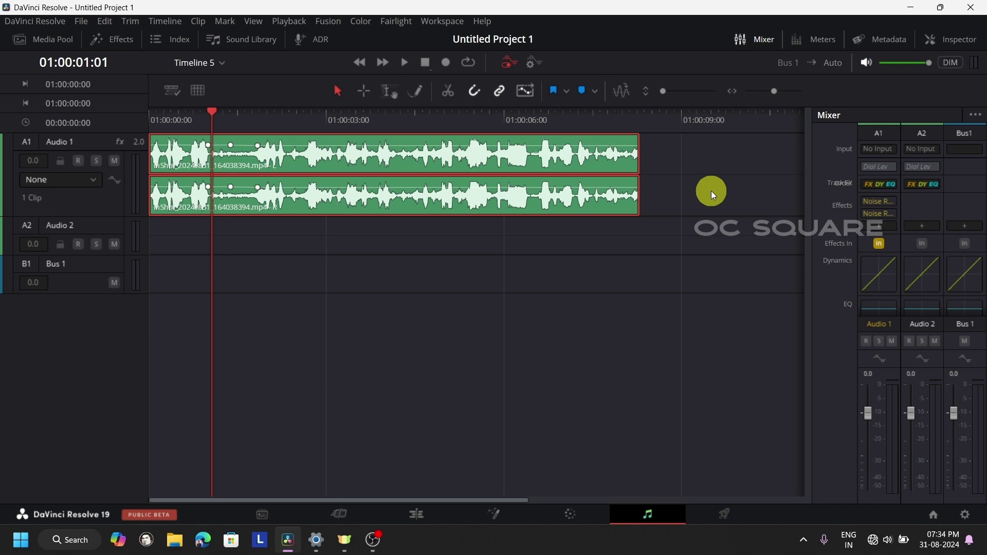
{"action": "left_click_drag", "start_coordinate": [220, 115], "coordinate": [155, 115]}
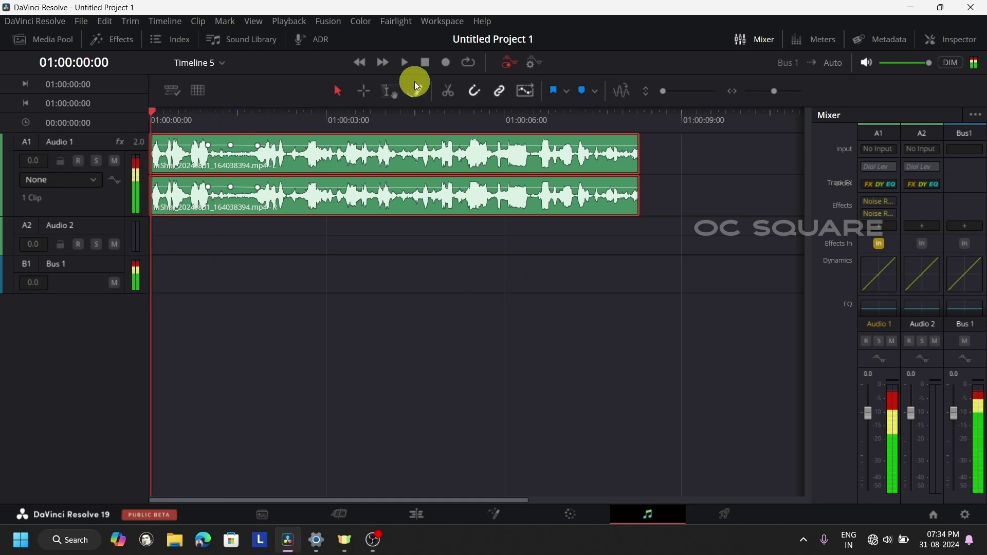
{"action": "left_click", "coordinate": [404, 63]}
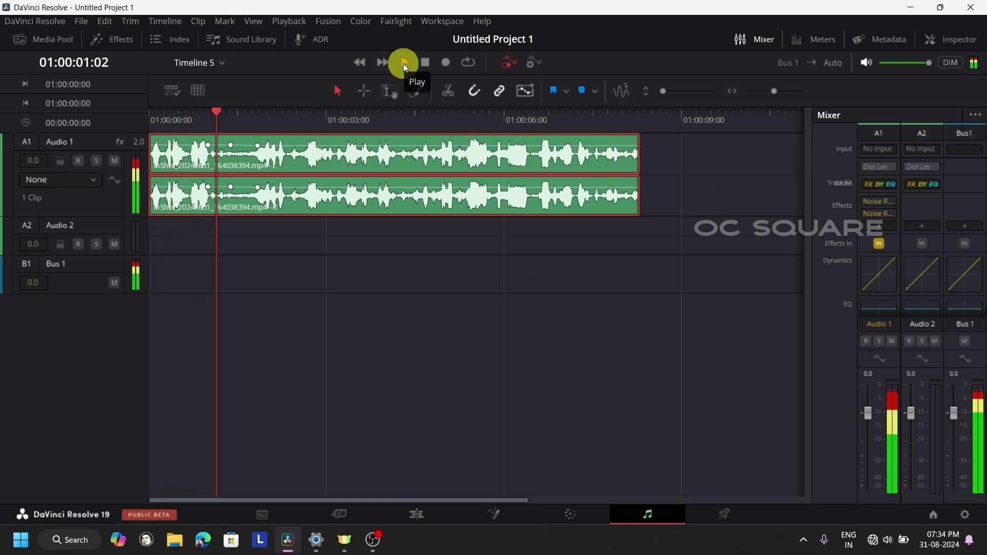
{"action": "left_click", "coordinate": [355, 140]}
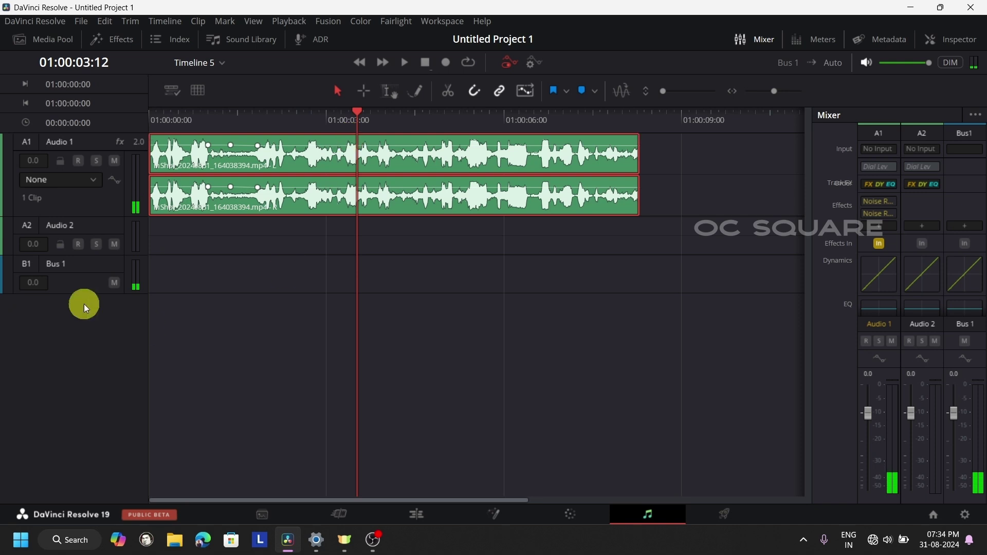
Add a third Restoration Noise Reduction effect to Audio 1 and set it to Auto Speech Mode
{"action": "left_click", "coordinate": [879, 228]}
{"action": "mouse_move", "coordinate": [939, 358]}
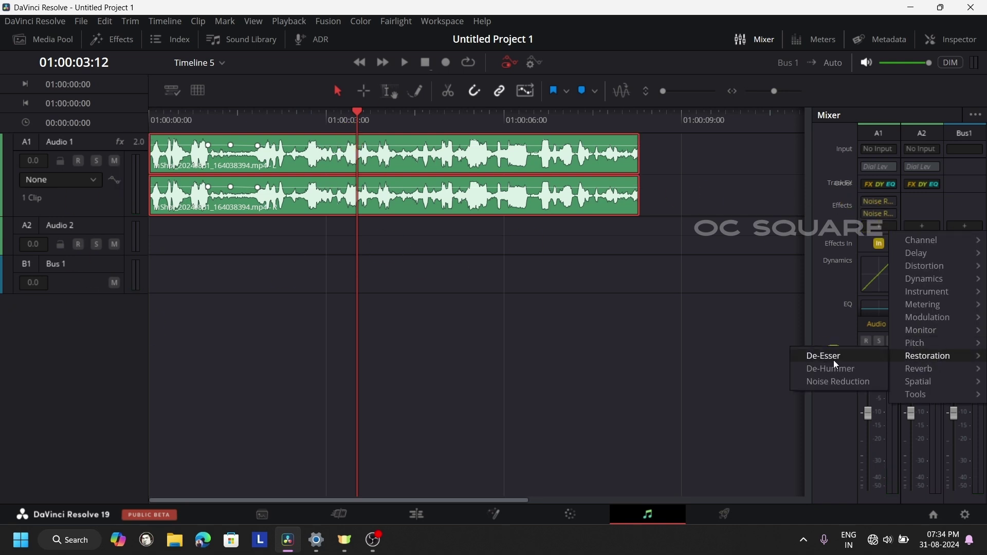
{"action": "left_click", "coordinate": [838, 382]}
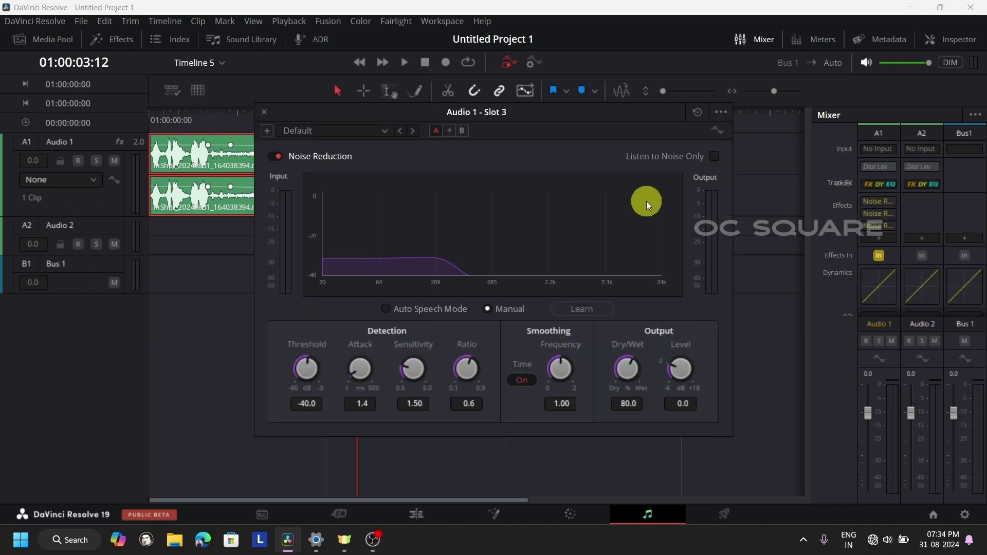
{"action": "left_click", "coordinate": [392, 311]}
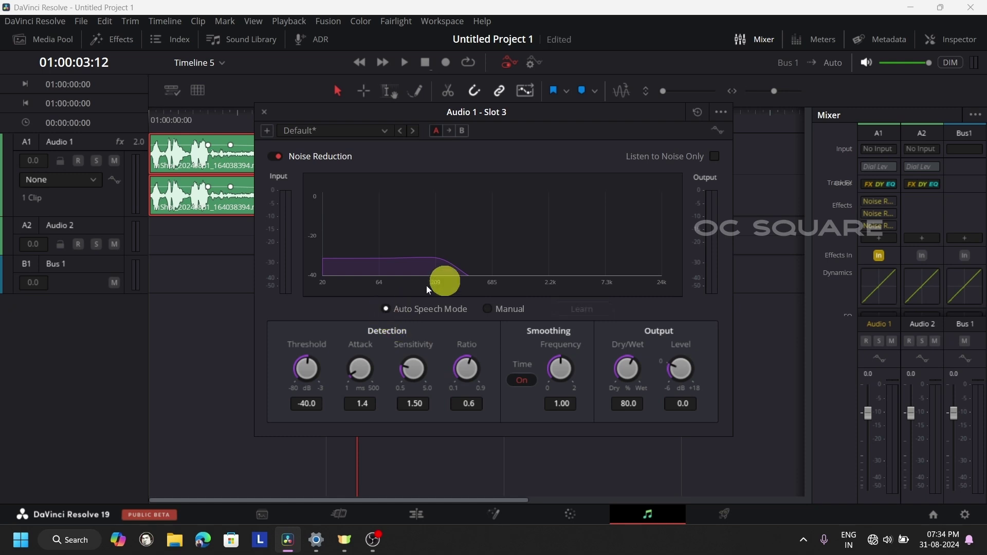
{"action": "left_click", "coordinate": [264, 116]}
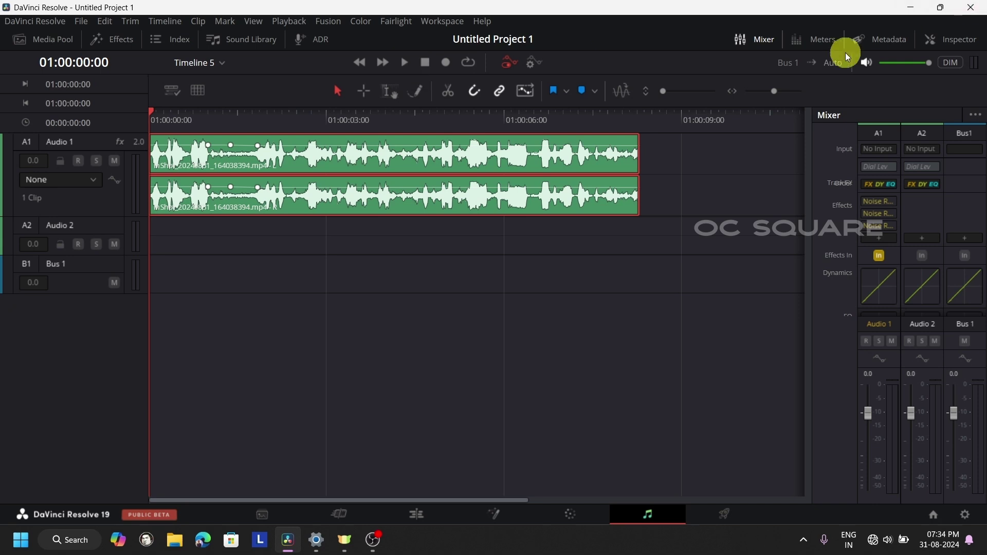
Show the Fairlight meters with the video viewer and play Timeline 5 to hear all three Noise Reduction effects
{"action": "left_click", "coordinate": [817, 41]}
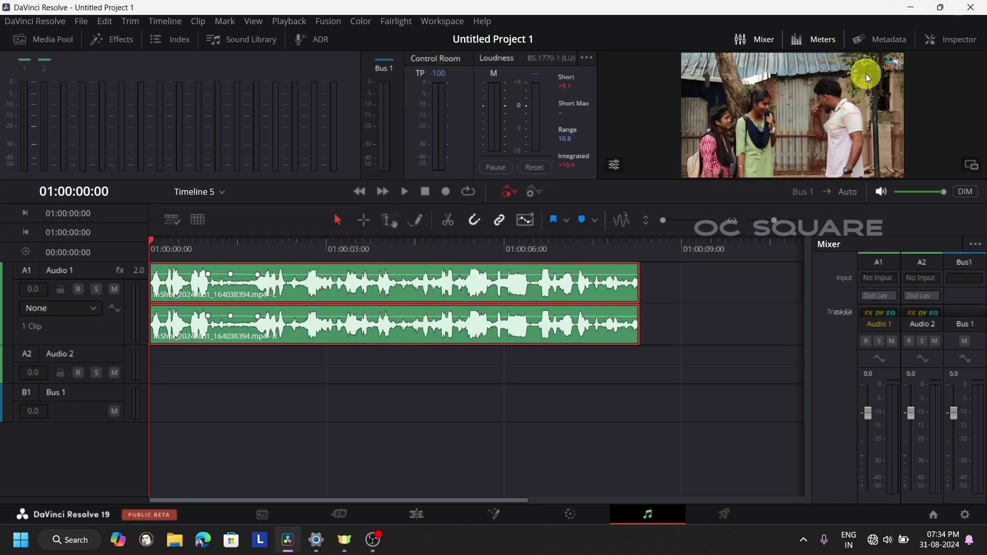
{"action": "left_click", "coordinate": [403, 189]}
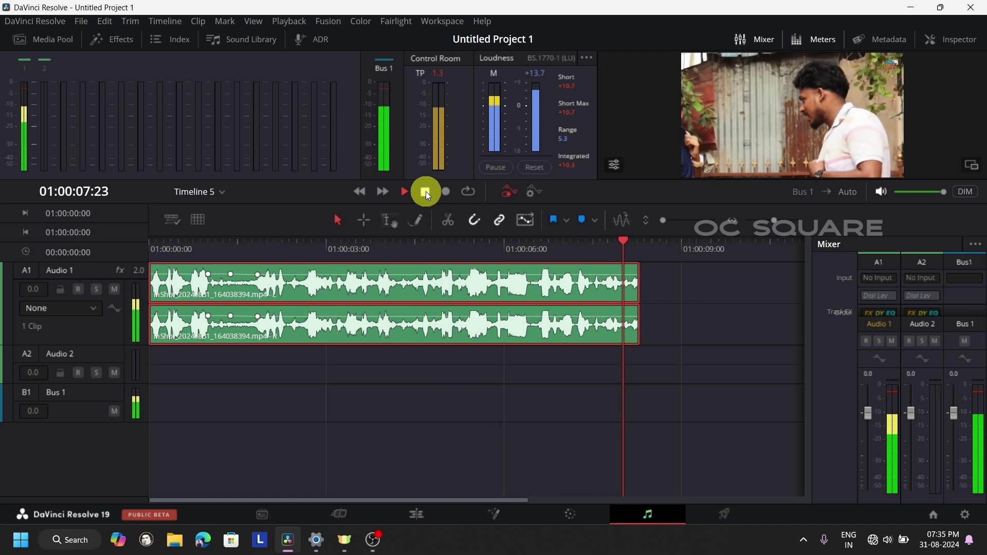
Stop playback, create Timeline 6 on the Edit page with the InShot_20240831_164038394.mp4 clip from Timeline 5, and hide the media pool
{"action": "left_click", "coordinate": [426, 191]}
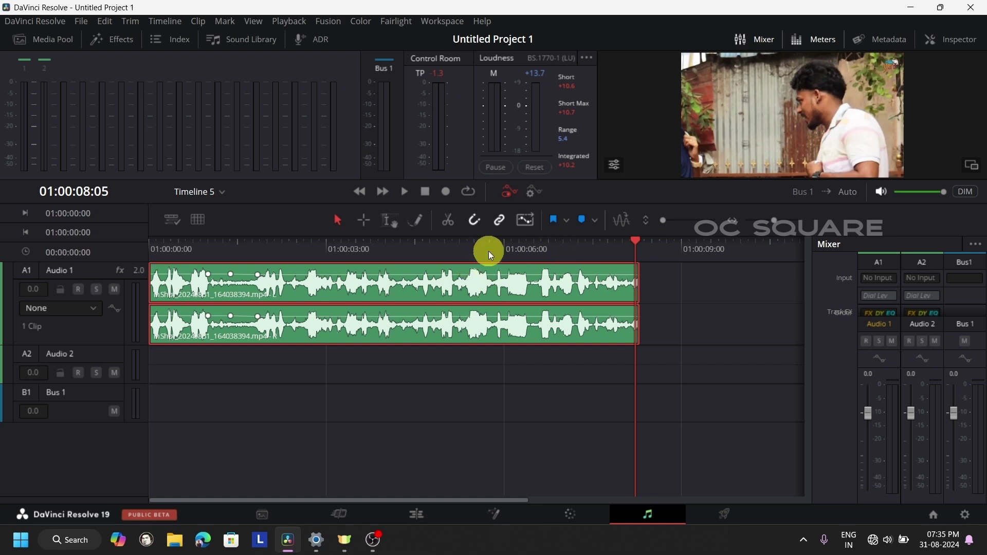
{"action": "left_click", "coordinate": [438, 517]}
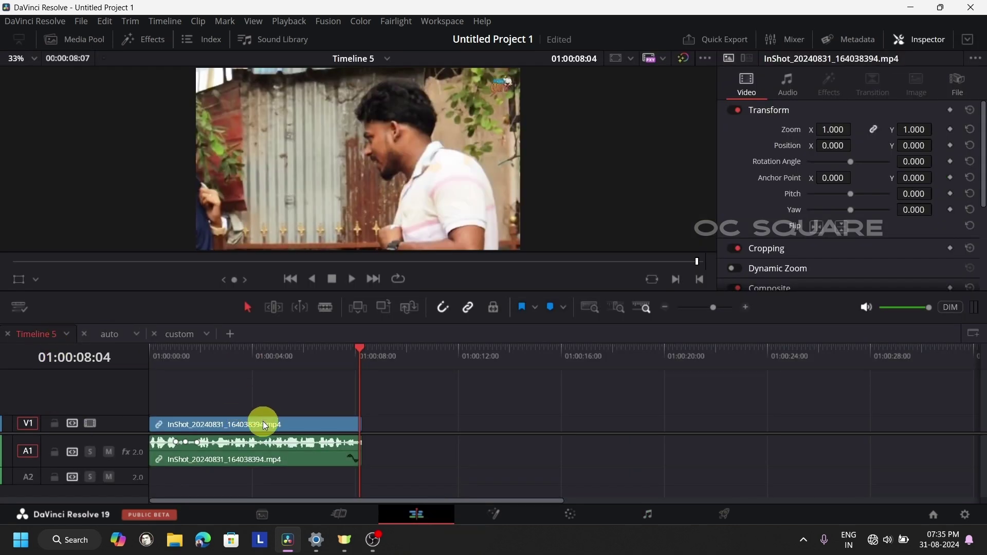
{"action": "left_click", "coordinate": [231, 333]}
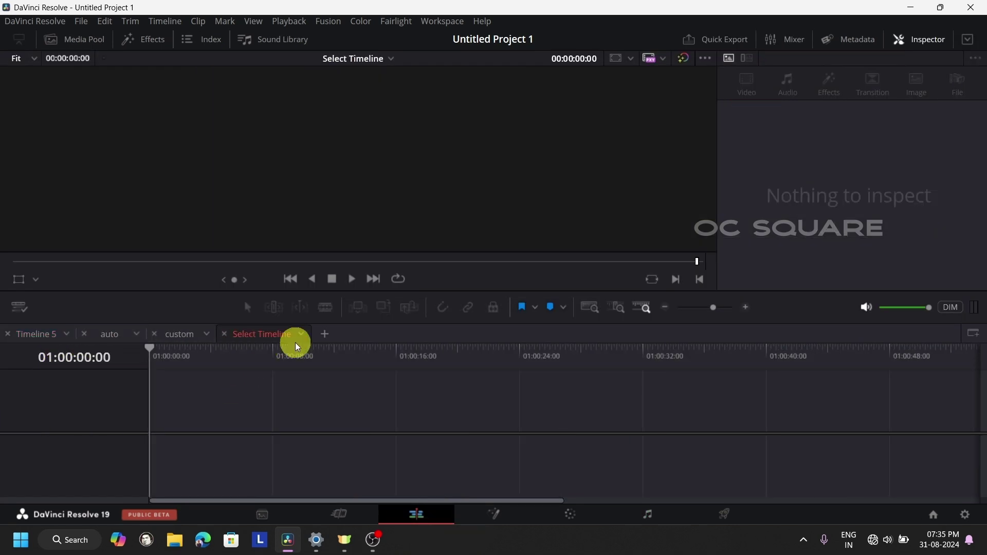
{"action": "left_click", "coordinate": [48, 335]}
{"action": "left_click", "coordinate": [222, 426]}
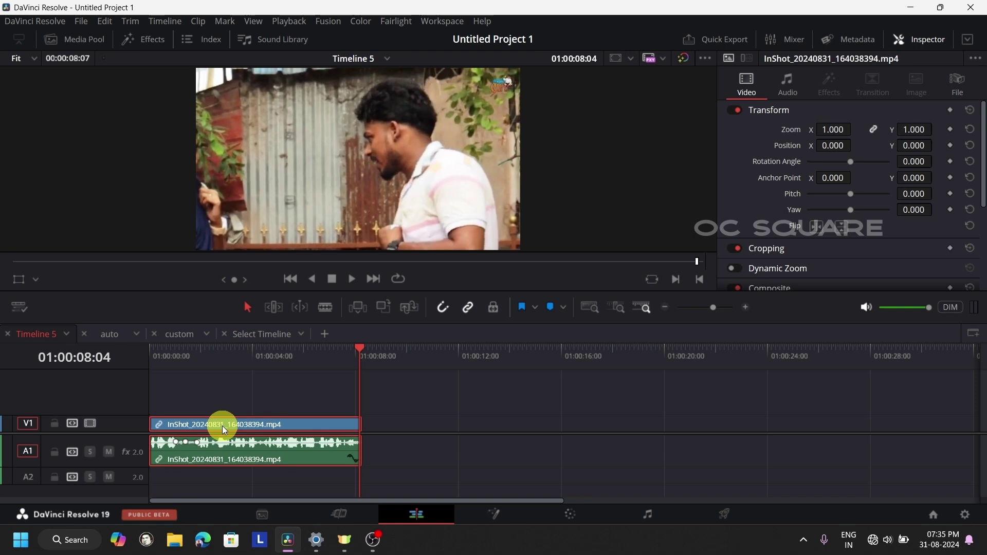
{"action": "left_click", "coordinate": [258, 335]}
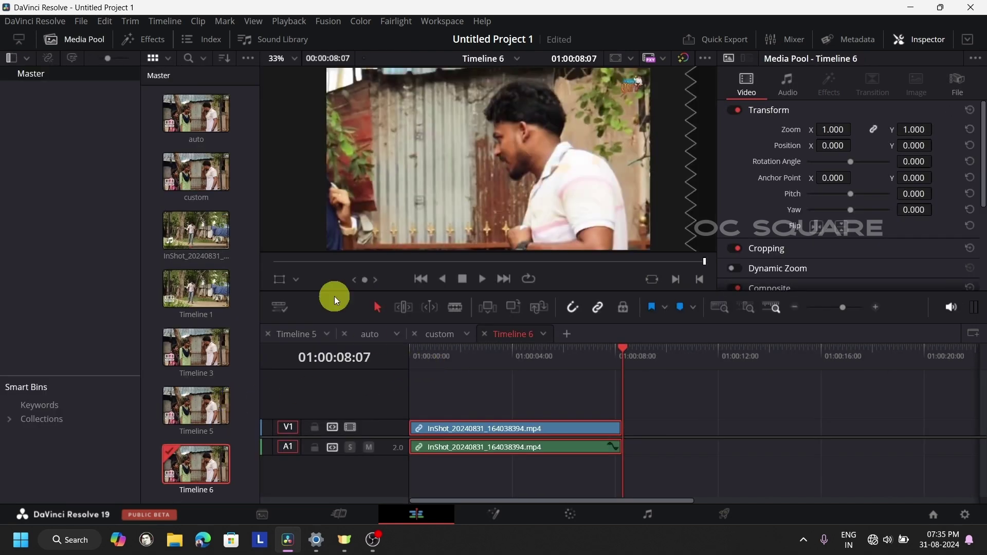
{"action": "left_click", "coordinate": [72, 40]}
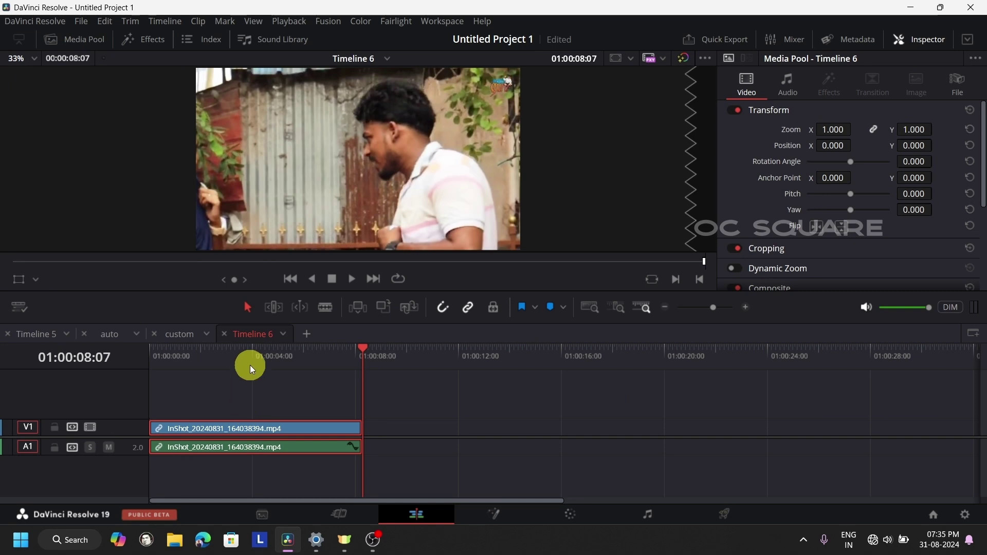
Play the opening of Timeline 6 from its start to hear the untreated audio
{"action": "left_click_drag", "start_coordinate": [249, 360], "coordinate": [47, 396]}
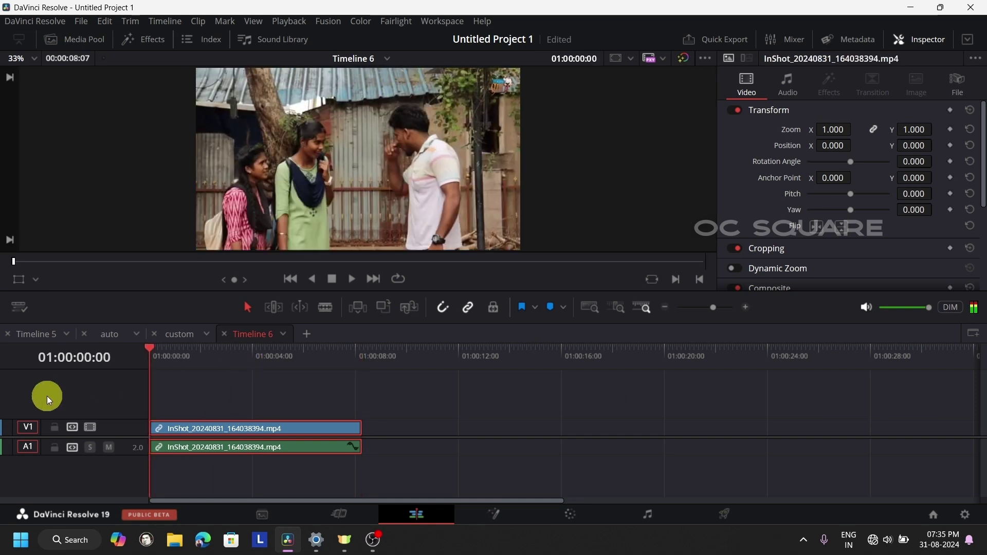
{"action": "left_click", "coordinate": [351, 282]}
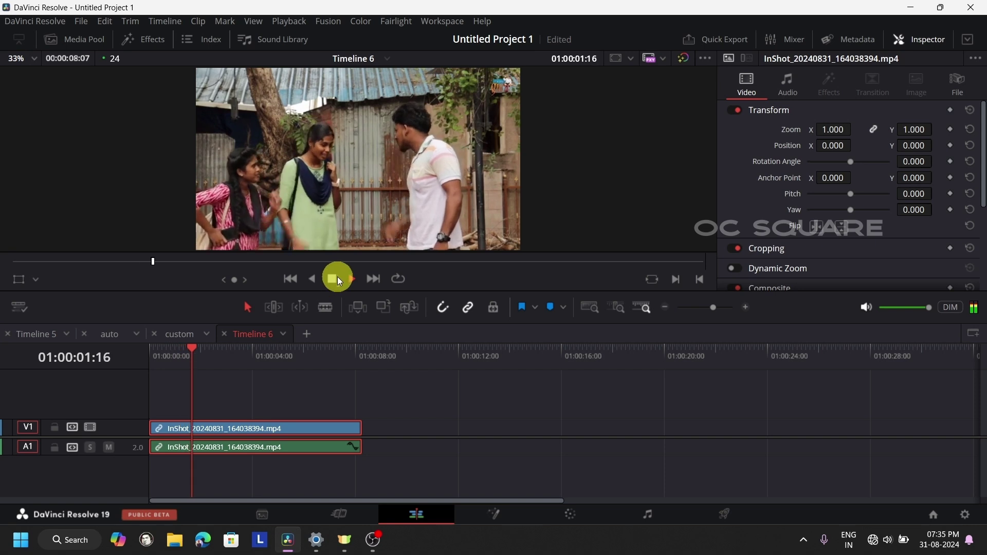
{"action": "left_click", "coordinate": [328, 278]}
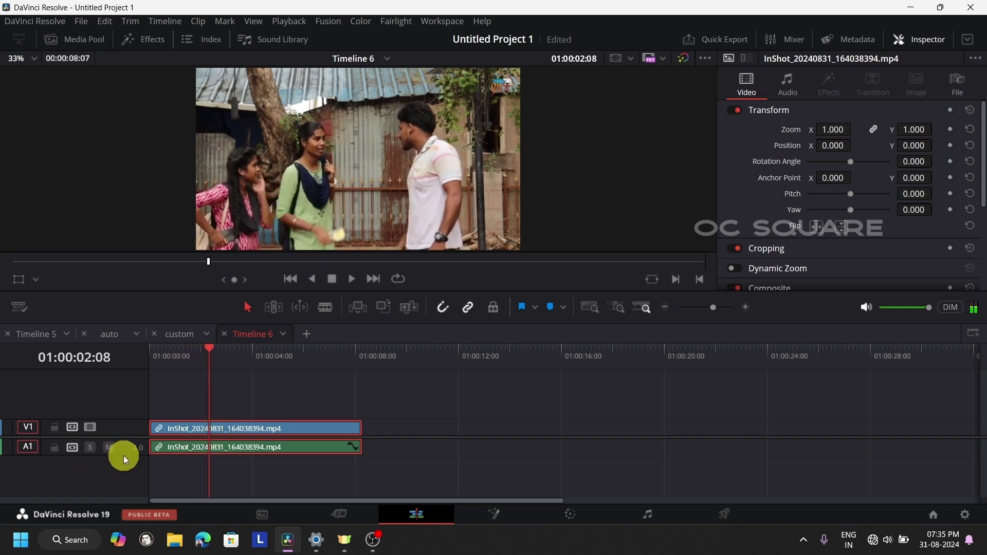
Open Timeline 6 in Fairlight, hide the meters, and enlarge the Audio 1 track so its waveform is easy to read
{"action": "left_click_drag", "start_coordinate": [124, 455], "coordinate": [127, 479]}
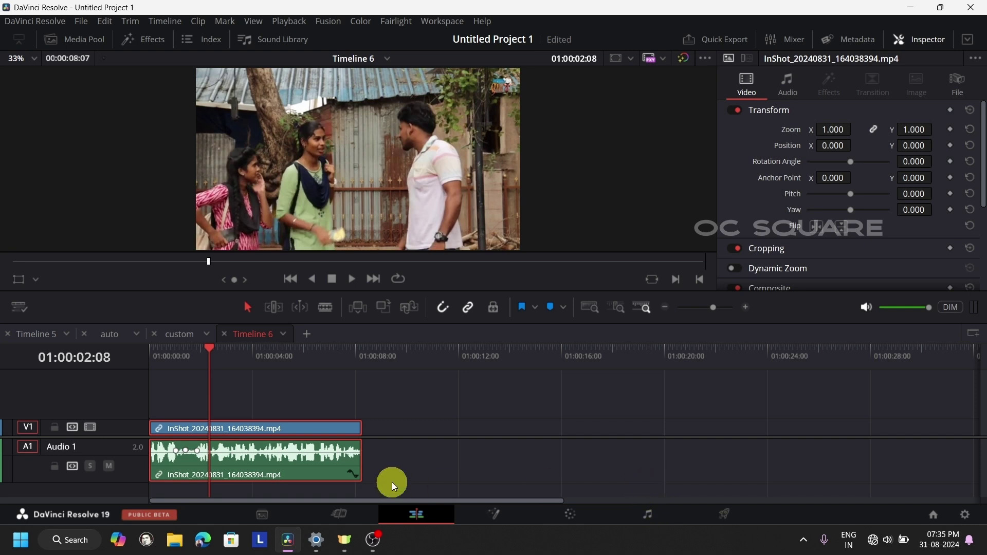
{"action": "left_click", "coordinate": [662, 523]}
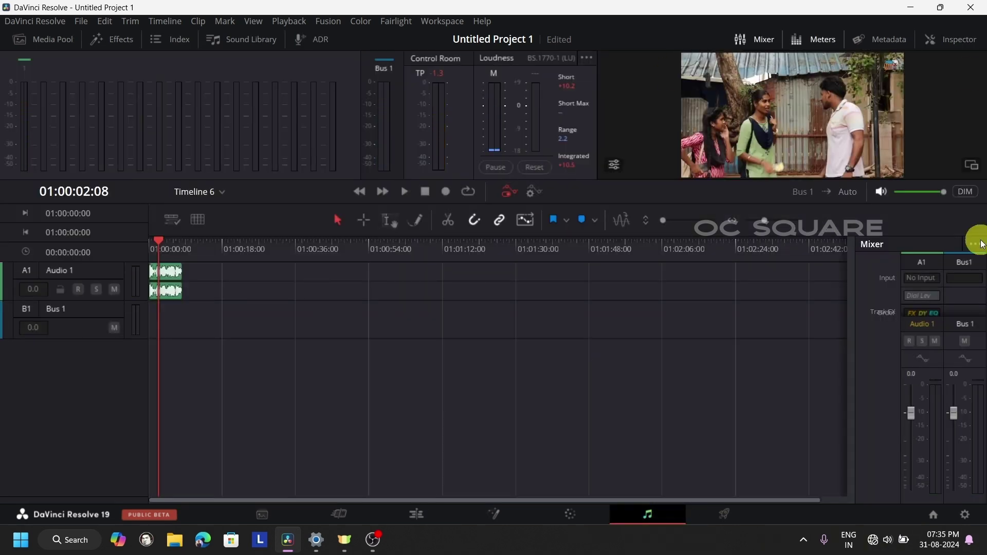
{"action": "left_click", "coordinate": [814, 39]}
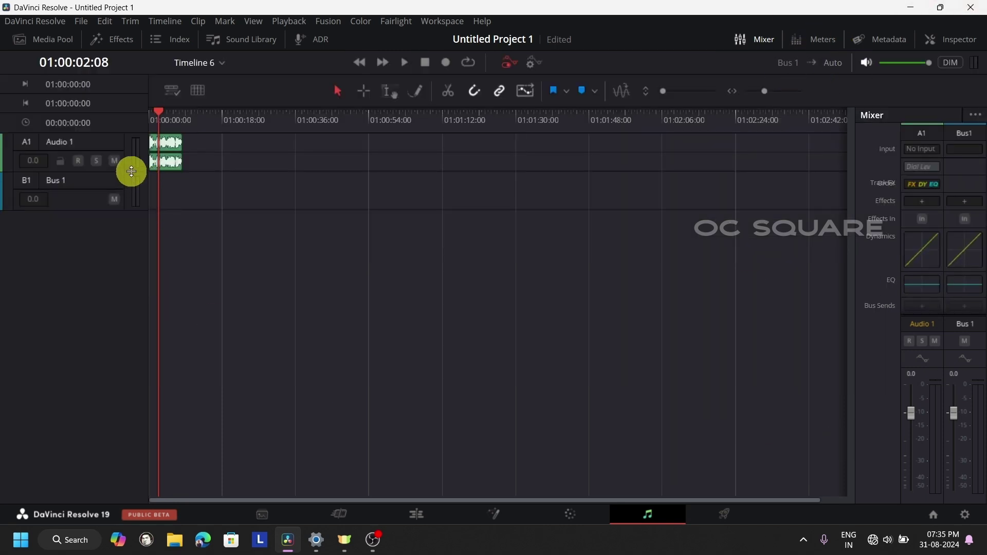
{"action": "left_click_drag", "start_coordinate": [131, 172], "coordinate": [136, 259]}
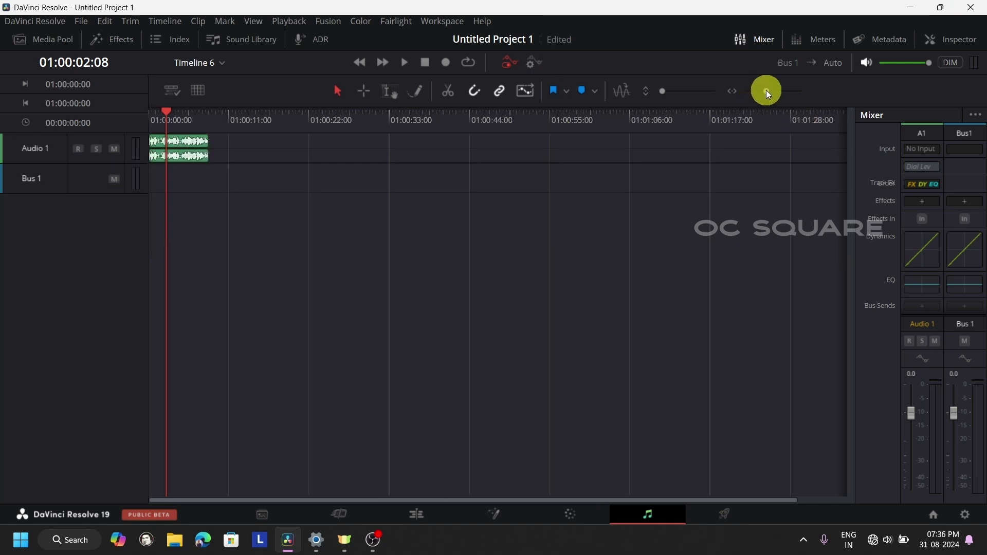
{"action": "left_click_drag", "start_coordinate": [766, 90], "coordinate": [773, 91]}
{"action": "left_click_drag", "start_coordinate": [663, 91], "coordinate": [671, 90]}
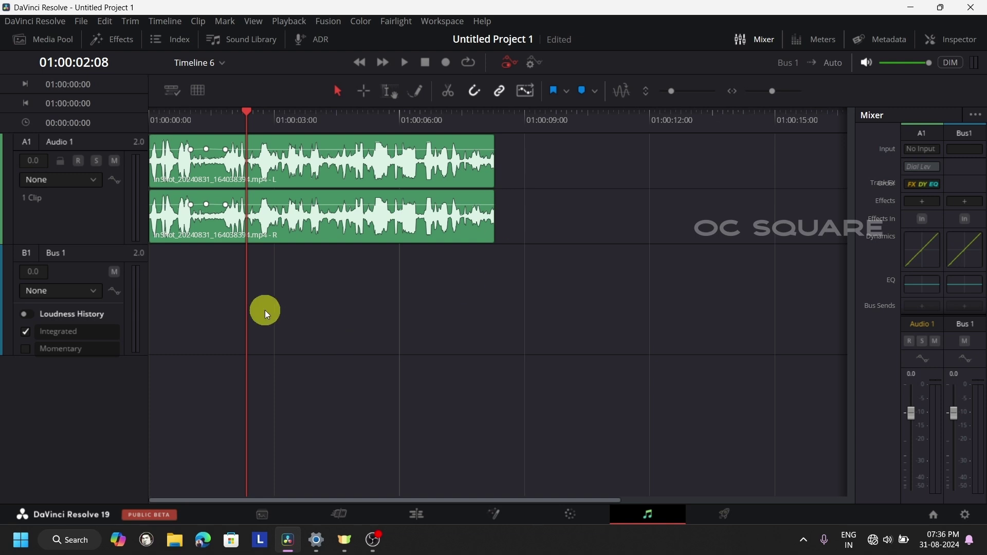
{"action": "scroll", "coordinate": [320, 338], "scroll_direction": "up", "scroll_amount": 3}
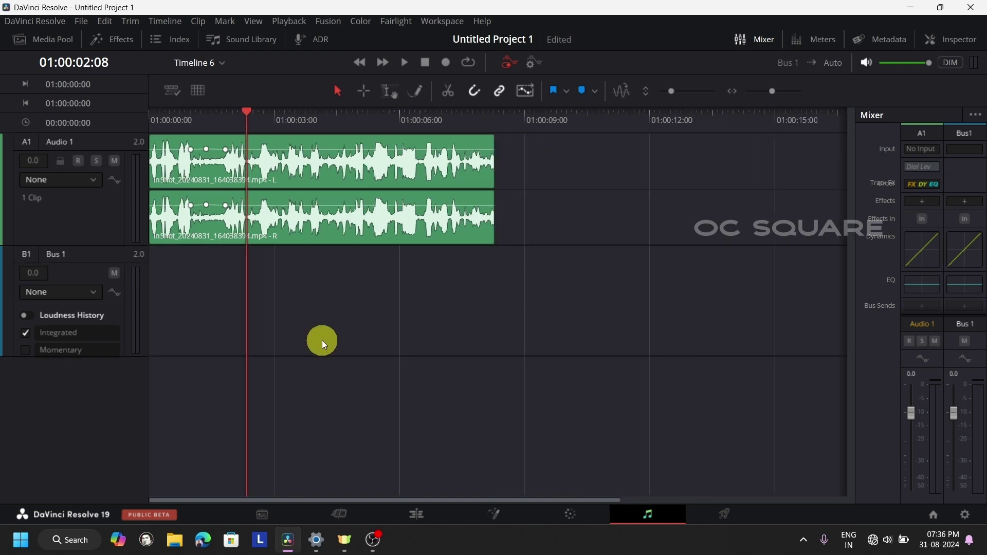
{"action": "left_click_drag", "start_coordinate": [125, 241], "coordinate": [108, 254]}
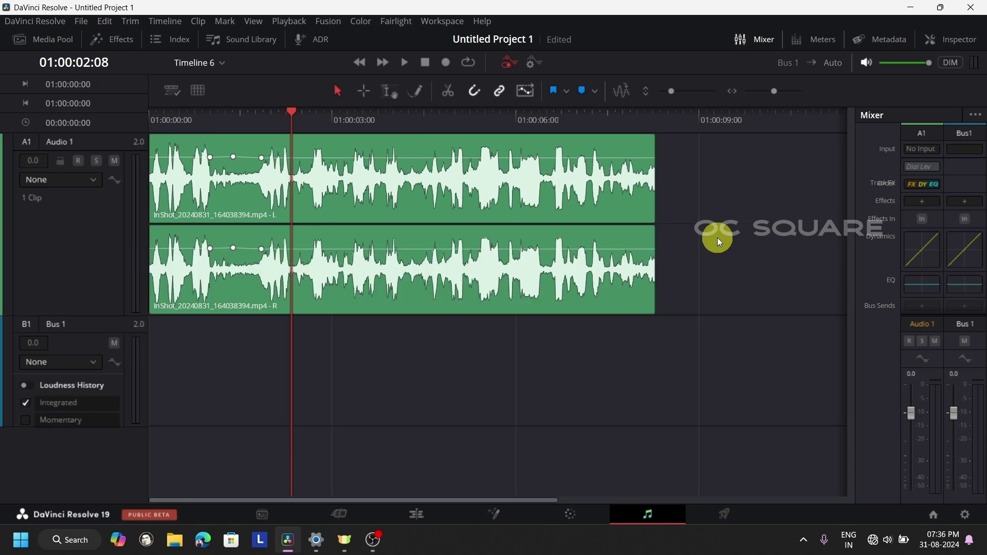
Play Timeline 6 from the start and replay the quiet passage after 01:00:01:02 to locate the noise-only section
{"action": "key", "text": "Home"}
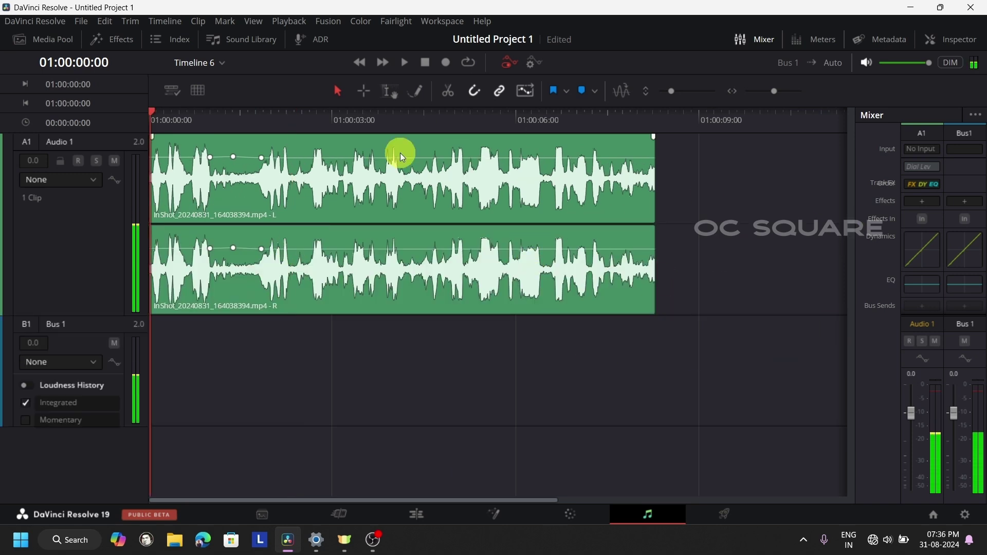
{"action": "left_click", "coordinate": [406, 66]}
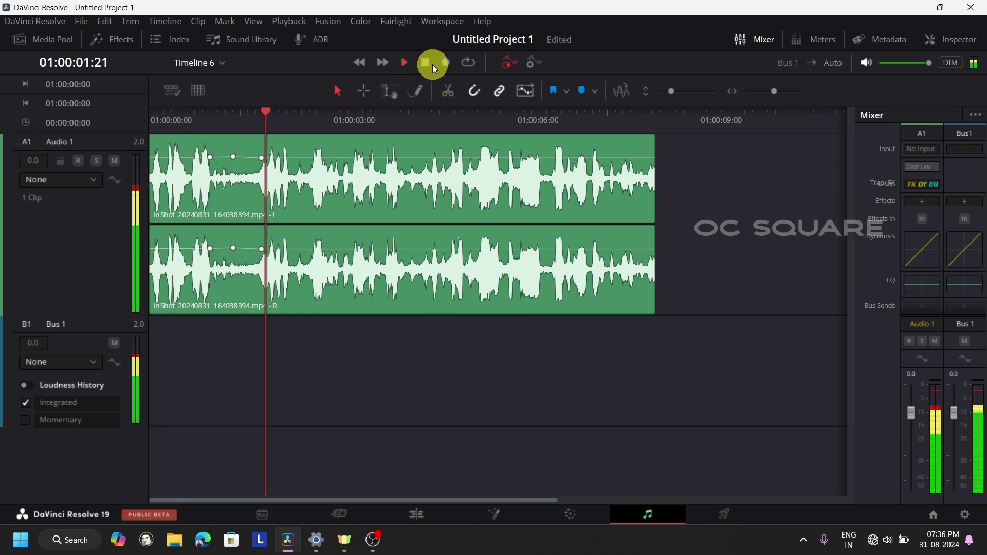
{"action": "left_click", "coordinate": [427, 61]}
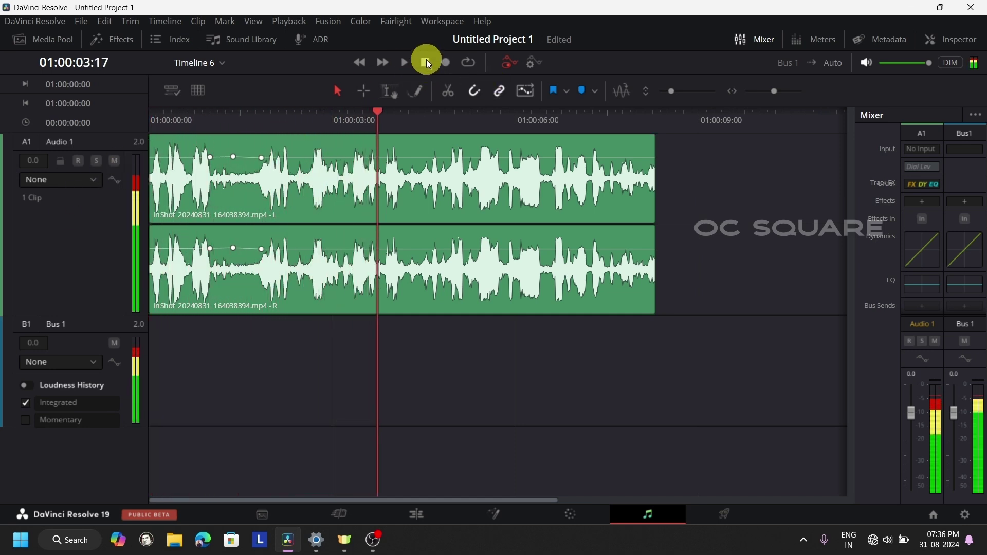
{"action": "left_click", "coordinate": [215, 118]}
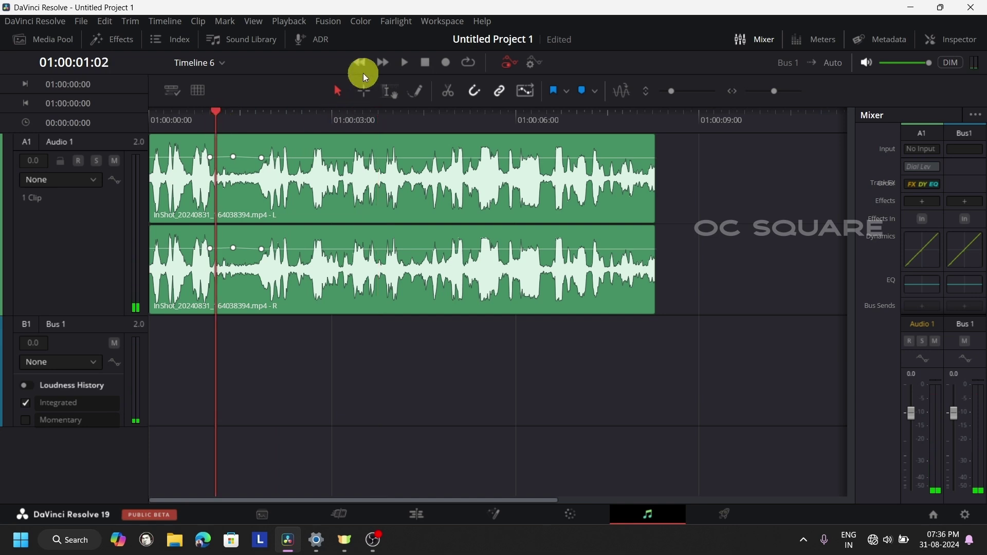
{"action": "left_click", "coordinate": [404, 63]}
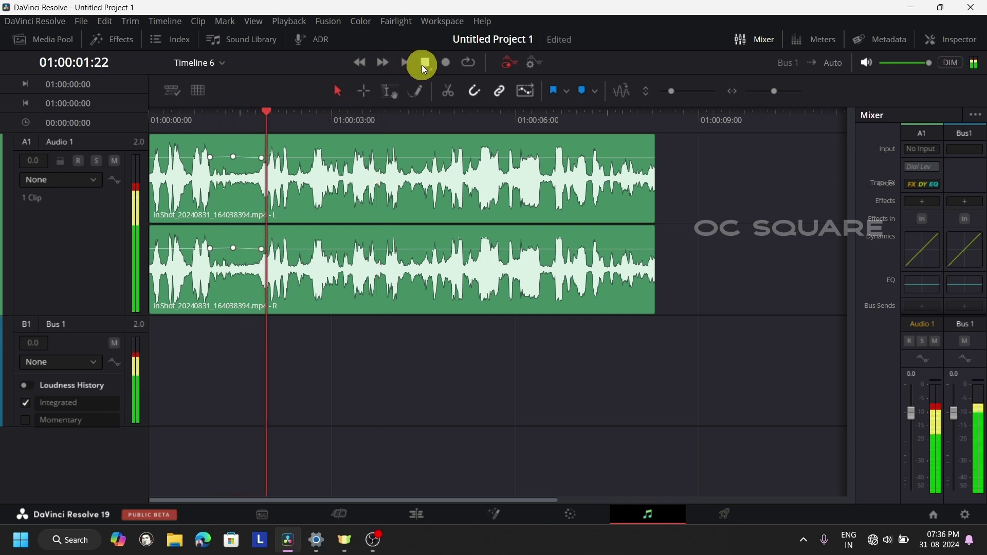
{"action": "left_click", "coordinate": [425, 64]}
{"action": "left_click", "coordinate": [218, 119]}
{"action": "left_click", "coordinate": [262, 164]}
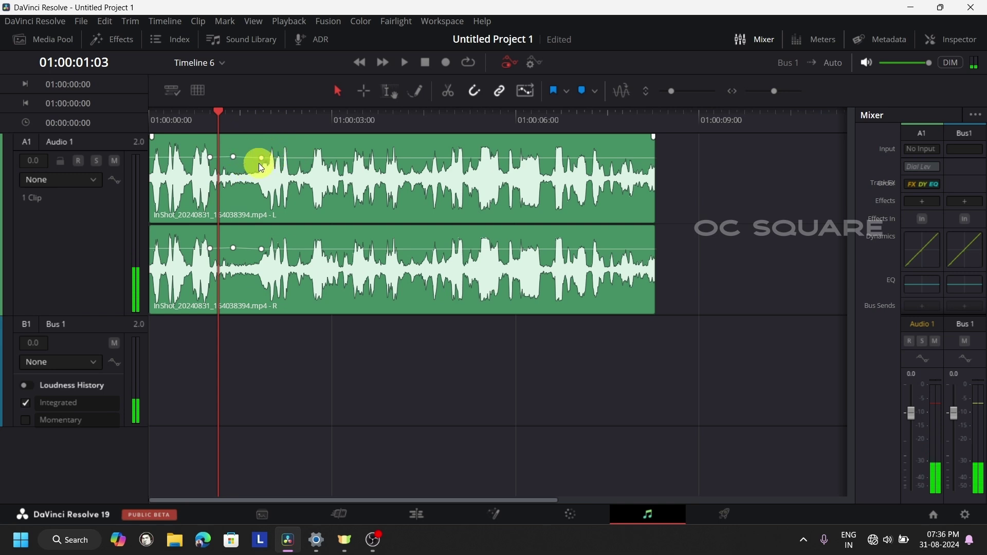
Mark the noise-only section of Audio 1 with an in point at 01:00:01:02 and an out point at 01:00:01:17
{"action": "left_click", "coordinate": [223, 119]}
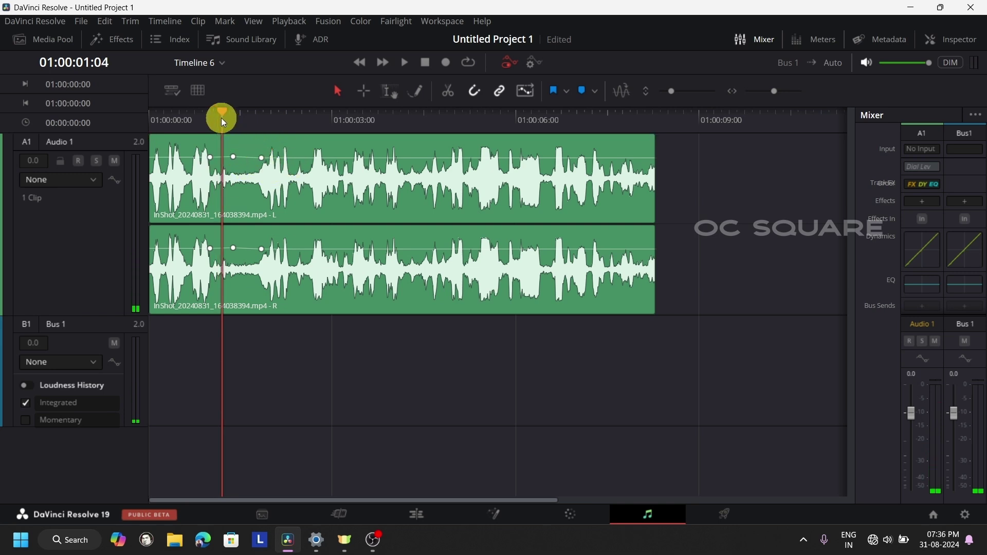
{"action": "left_click_drag", "start_coordinate": [221, 119], "coordinate": [216, 124]}
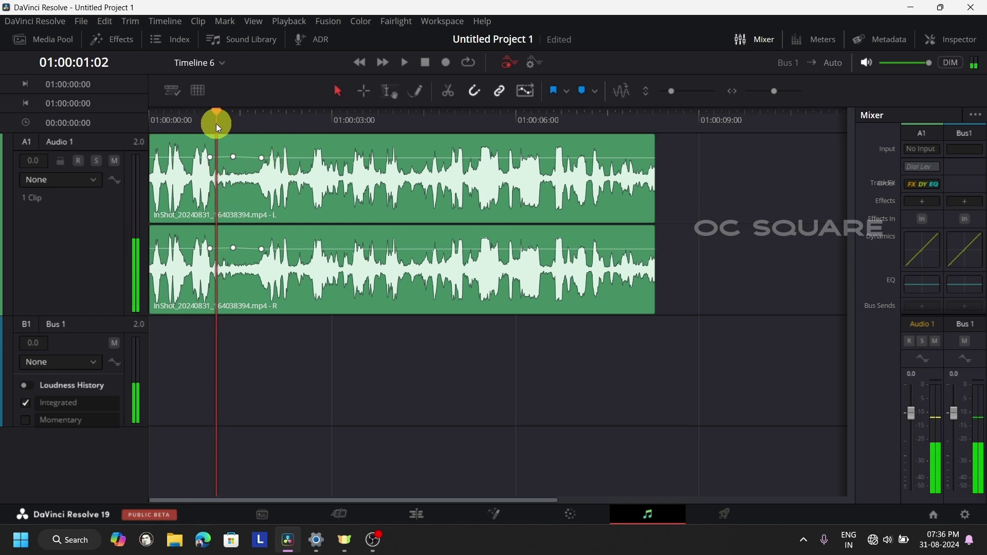
{"action": "key", "text": "i"}
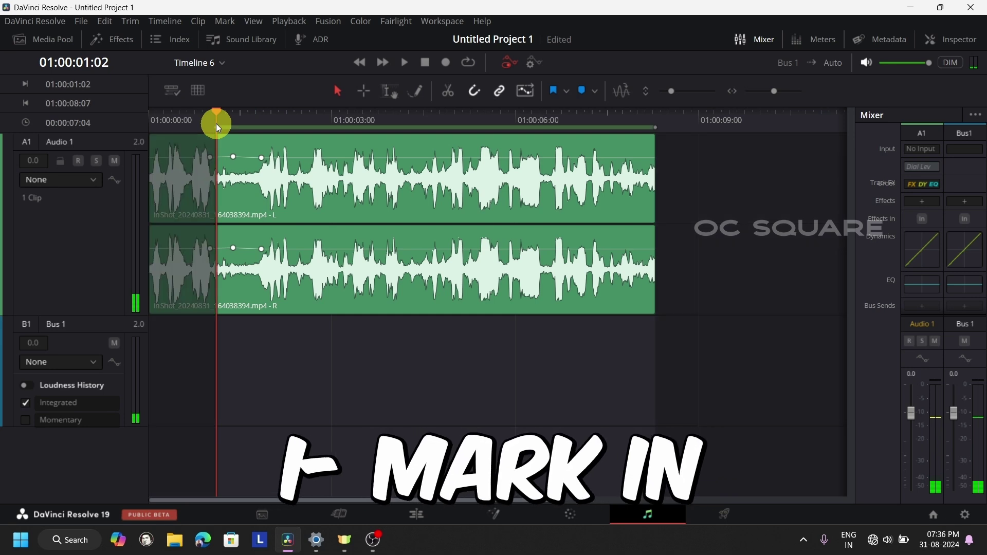
{"action": "left_click", "coordinate": [253, 121]}
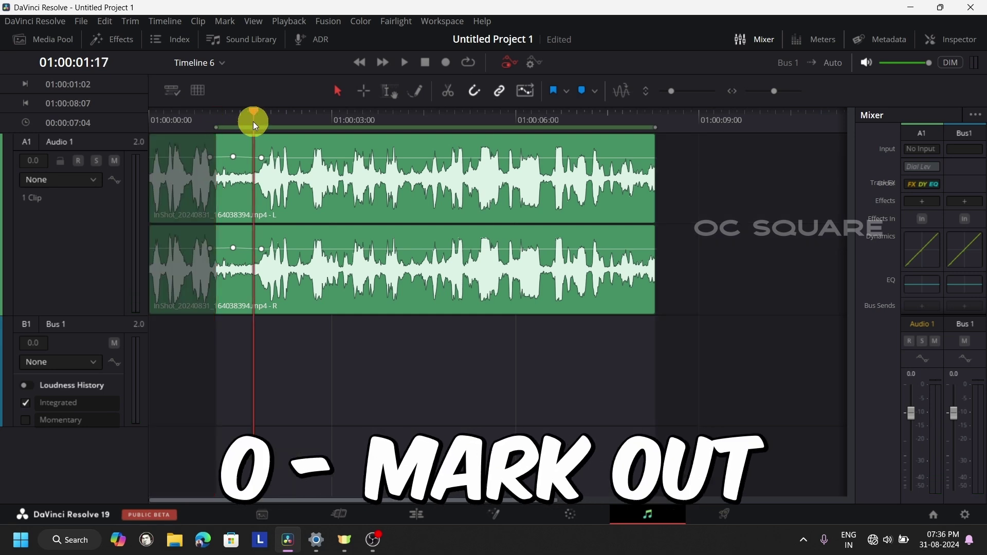
{"action": "key", "text": "o"}
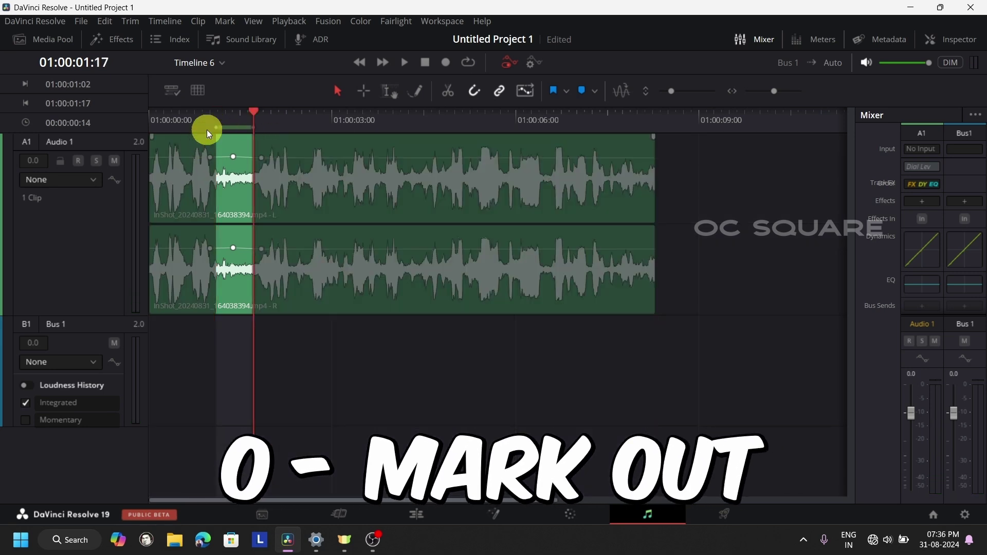
Play the marked range from in to out, turn on looping, and listen to the noise section repeat before stopping
{"action": "left_click", "coordinate": [222, 109]}
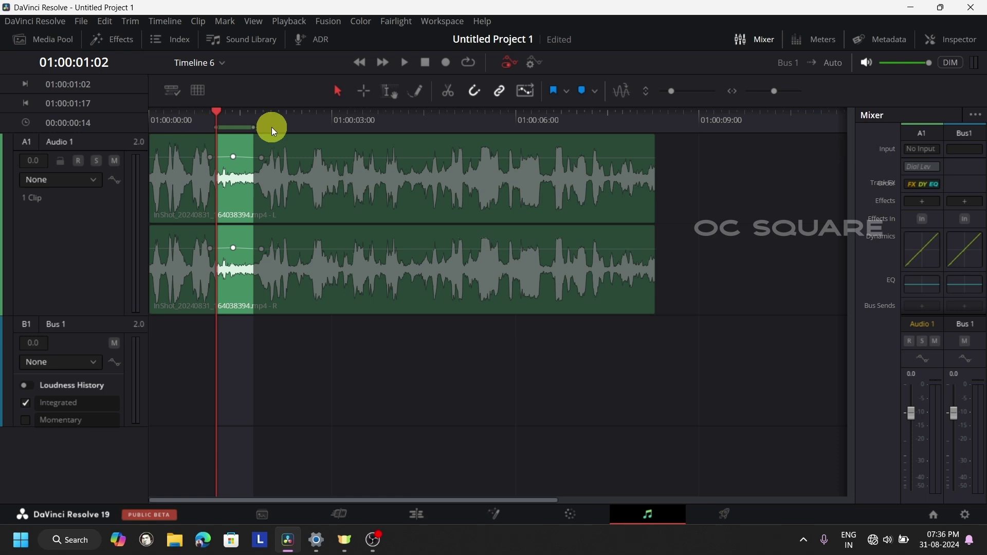
{"action": "key", "text": "alt+slash"}
{"action": "key", "text": "alt+slash"}
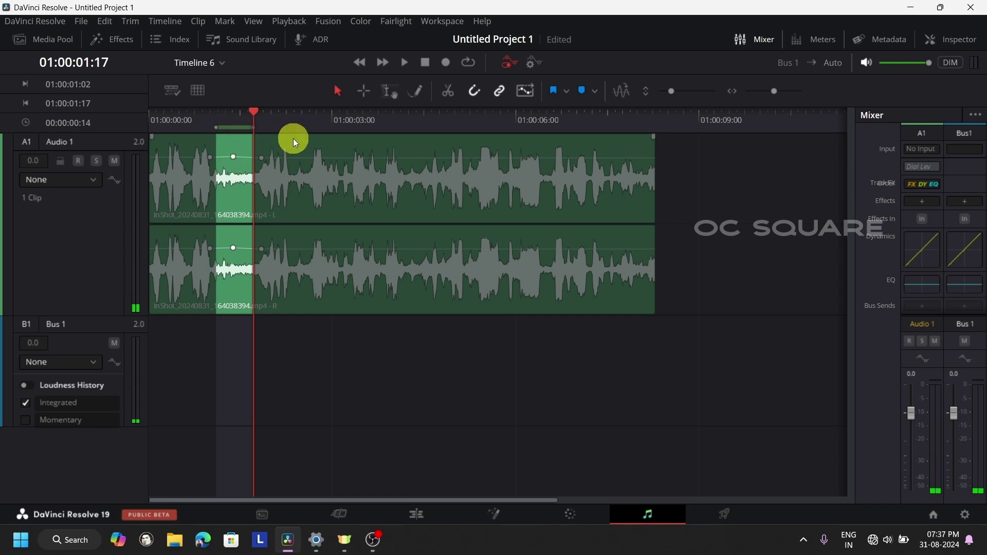
{"action": "left_click", "coordinate": [467, 63]}
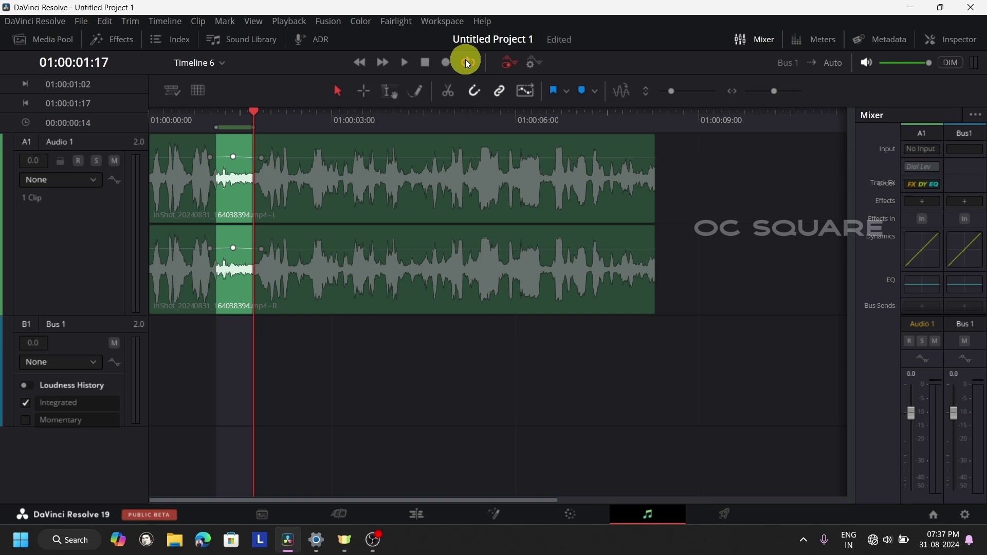
{"action": "key", "text": "space"}
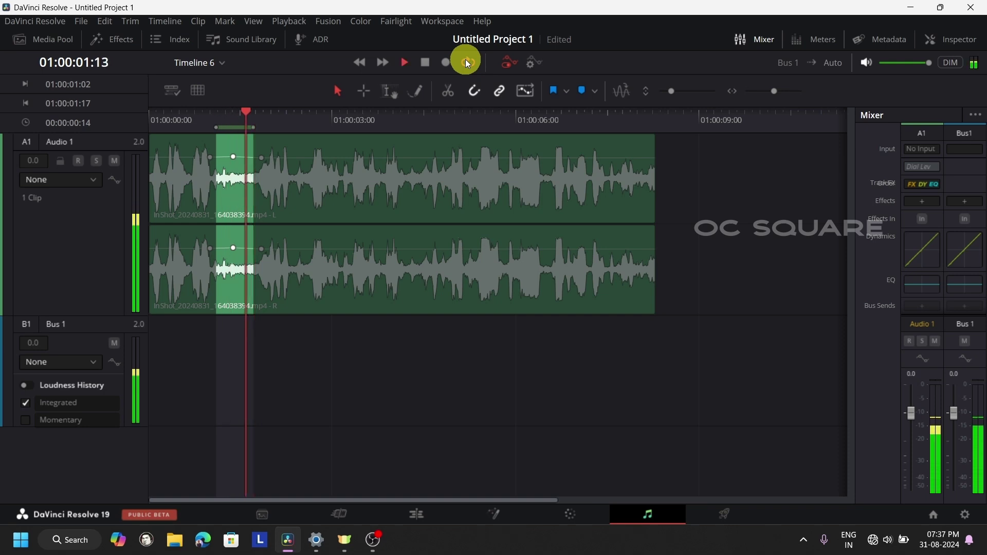
{"action": "left_click", "coordinate": [426, 61]}
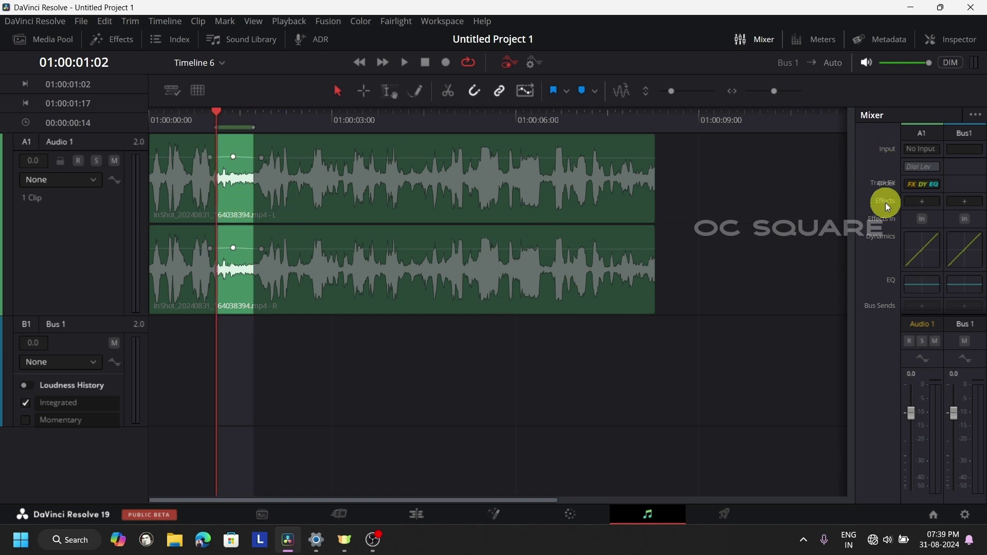
Add a Restoration Noise Reduction effect to Audio 1 and move its window clear of the marked waveform section
{"action": "left_click", "coordinate": [936, 203]}
{"action": "mouse_move", "coordinate": [957, 329]}
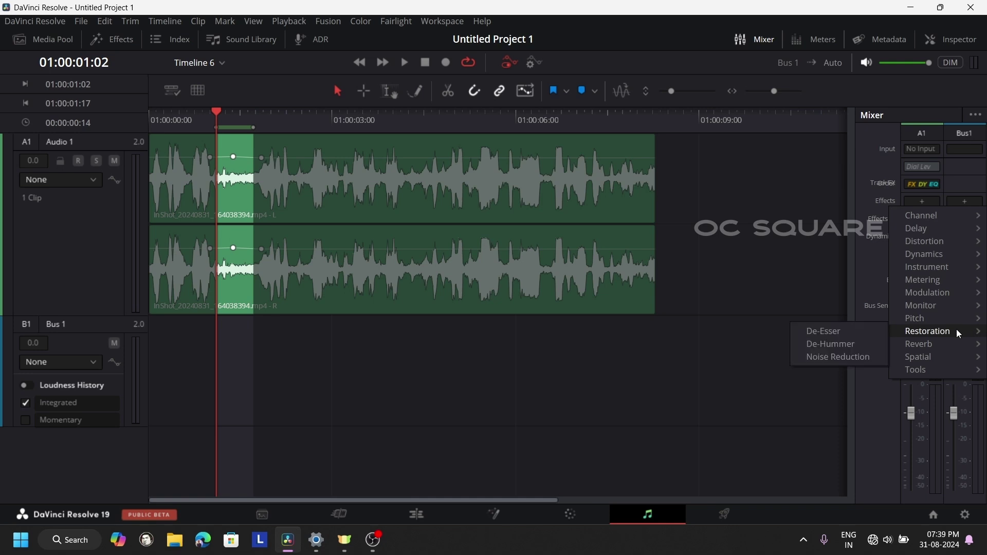
{"action": "left_click", "coordinate": [846, 358]}
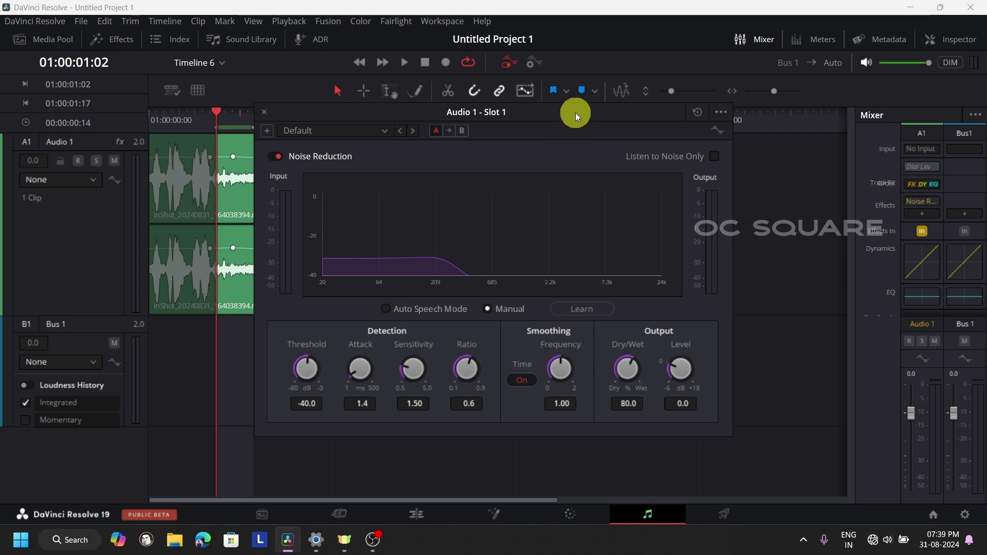
{"action": "left_click_drag", "start_coordinate": [576, 112], "coordinate": [832, 94]}
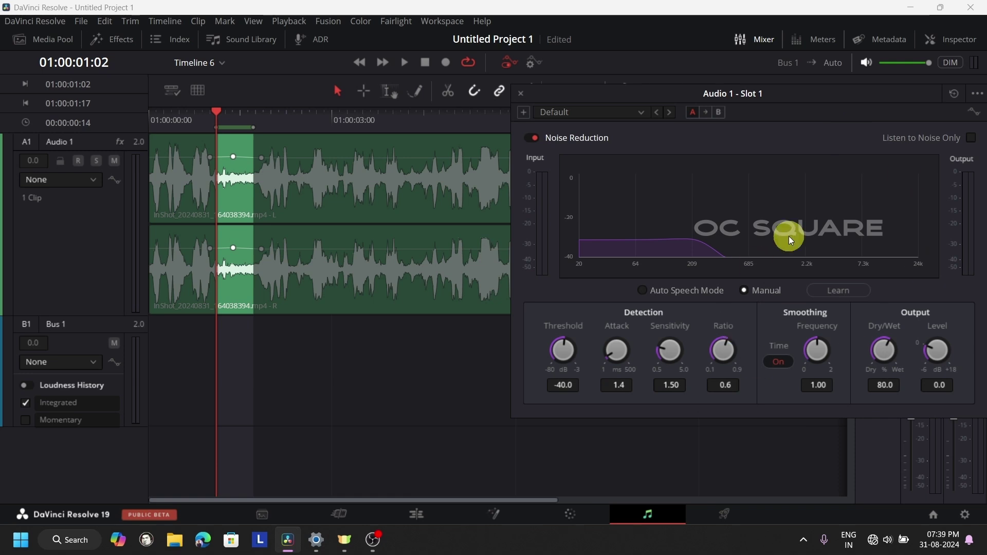
Learn the noise profile in Audio 1's manual Noise Reduction while the marked section loops, stop playback, and close the effect window
{"action": "left_click", "coordinate": [834, 292]}
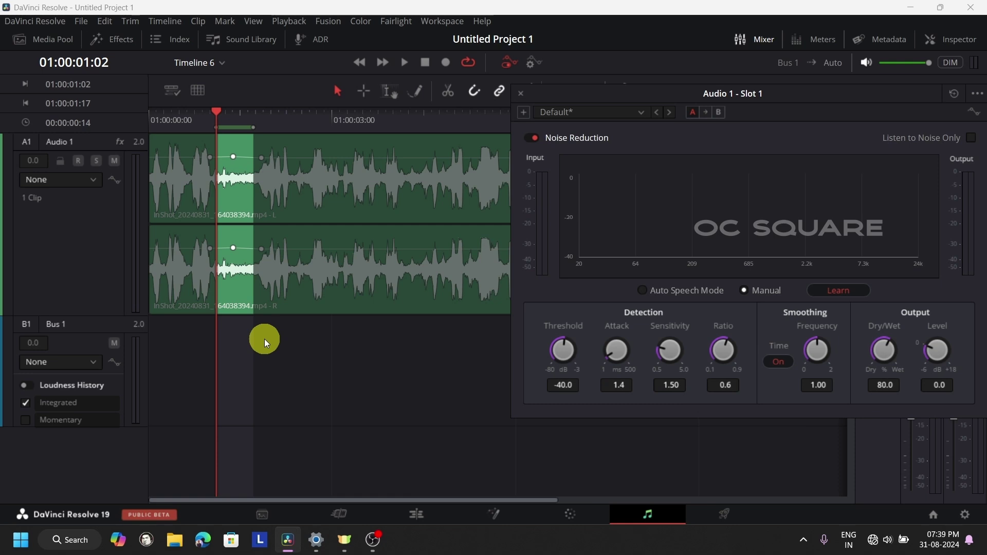
{"action": "key", "text": "space"}
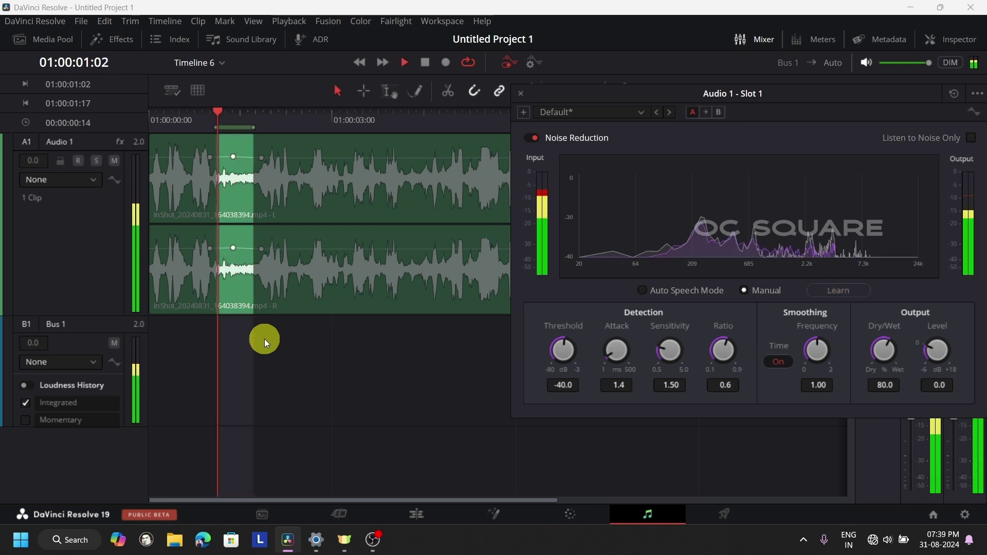
{"action": "key", "text": "space"}
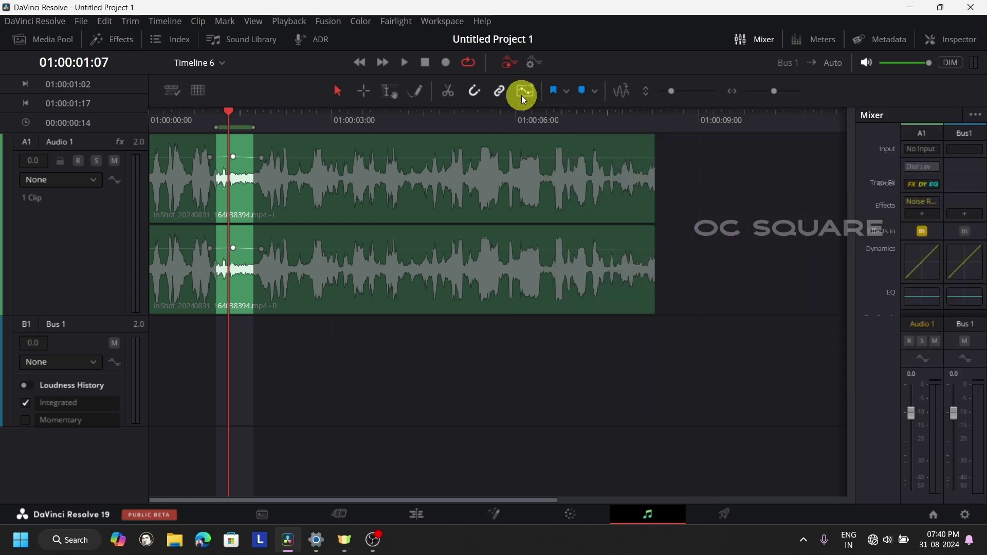
{"action": "left_click", "coordinate": [521, 95]}
Clear the in and out points from Timeline 6 so the whole clip is active
{"action": "left_click", "coordinate": [300, 126]}
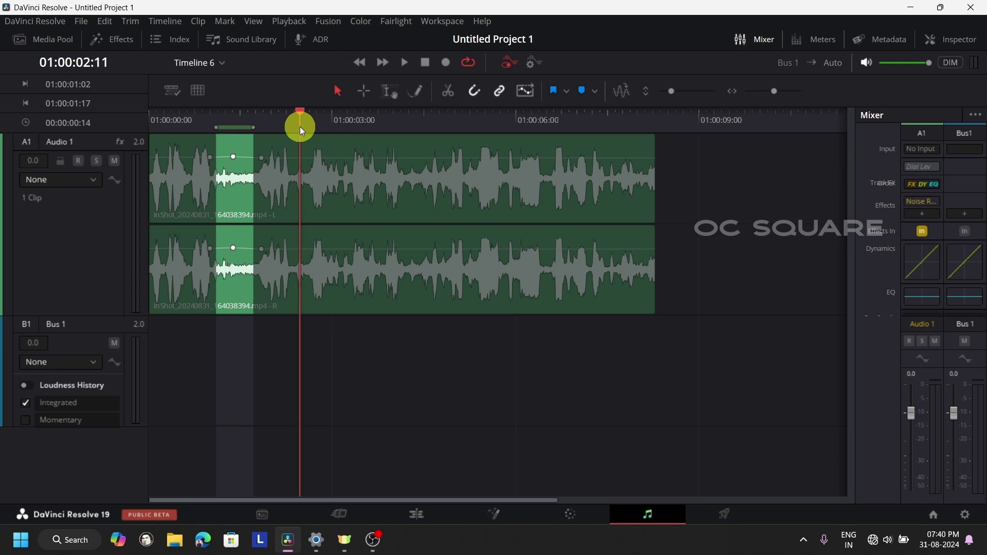
{"action": "left_click", "coordinate": [239, 117]}
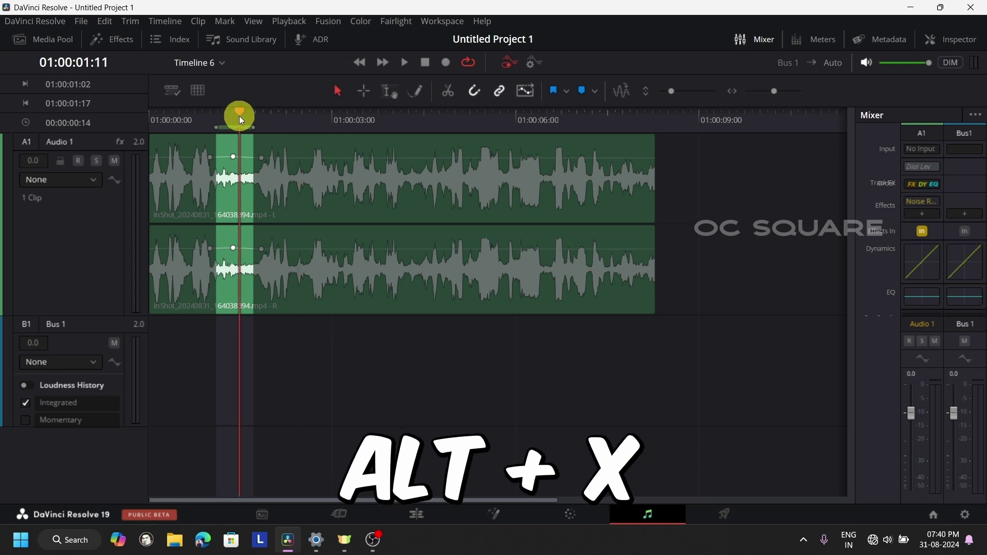
{"action": "key", "text": "alt+x"}
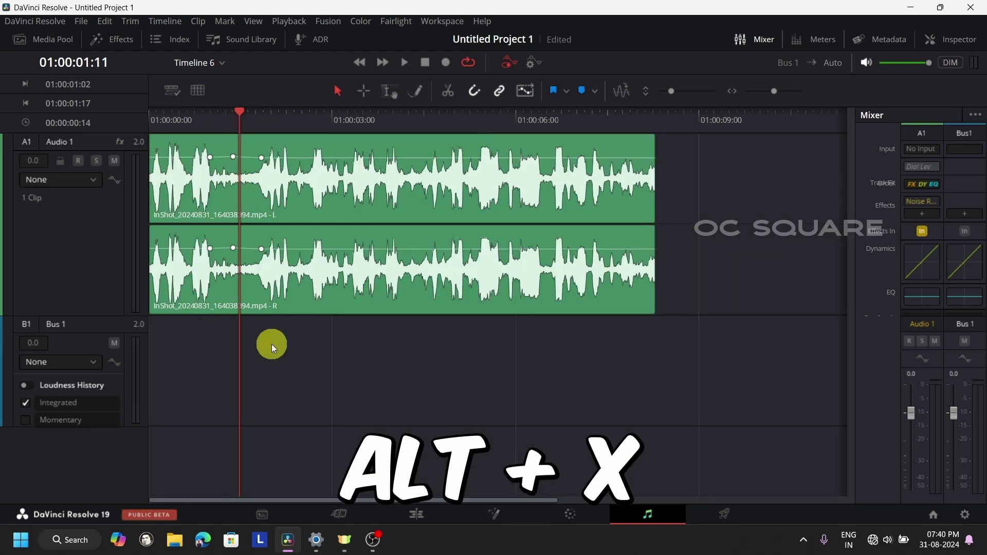
Play Timeline 6 from its start on the Edit page to hear the noise reduction, then stop playback
{"action": "left_click", "coordinate": [436, 511]}
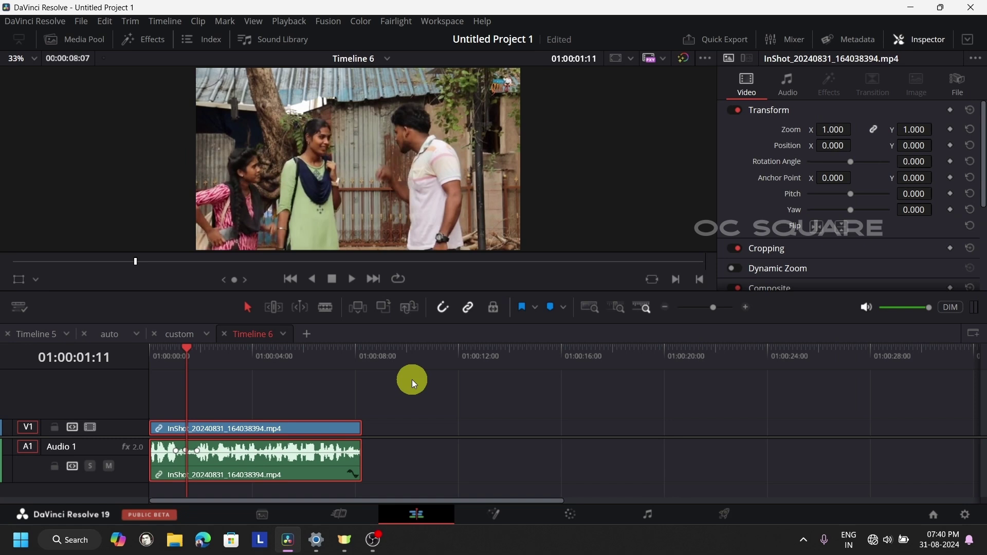
{"action": "left_click", "coordinate": [192, 355]}
{"action": "key", "text": "Home"}
{"action": "left_click", "coordinate": [351, 278]}
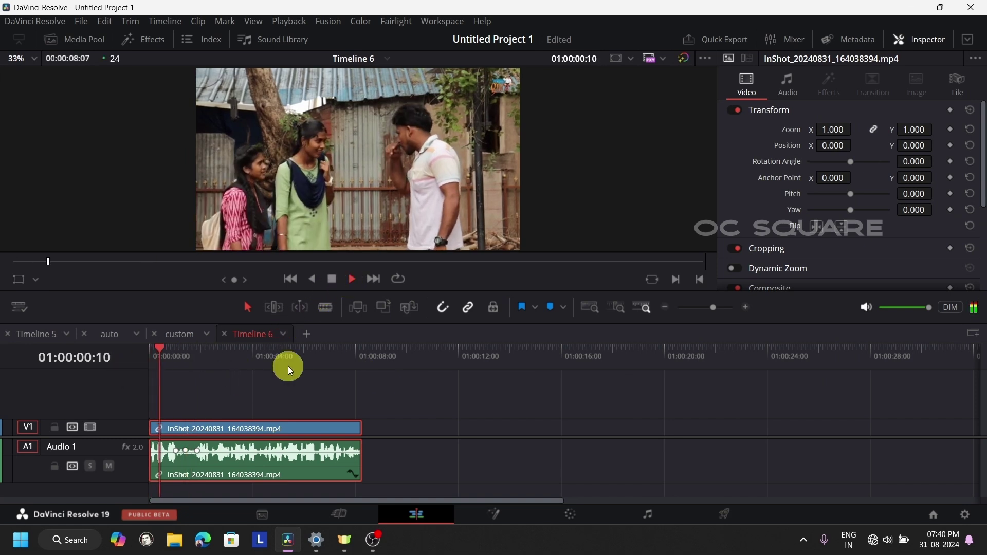
{"action": "left_click", "coordinate": [334, 279]}
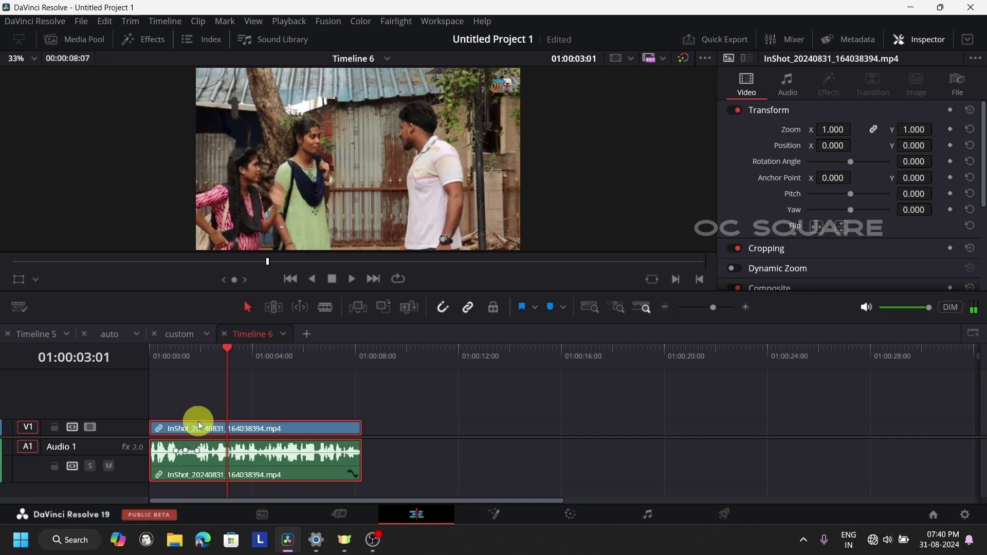
Reopen Timeline 6 on the Fairlight page, with the playhead near the start of the quiet passage at 01:00:01:03
{"action": "left_click", "coordinate": [581, 514]}
{"action": "left_click", "coordinate": [651, 517]}
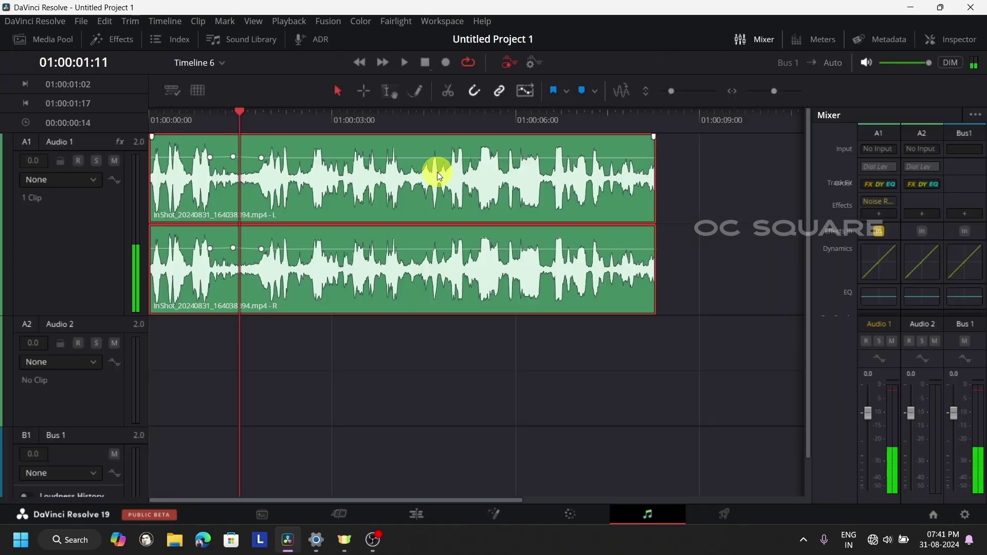
{"action": "left_click", "coordinate": [220, 115]}
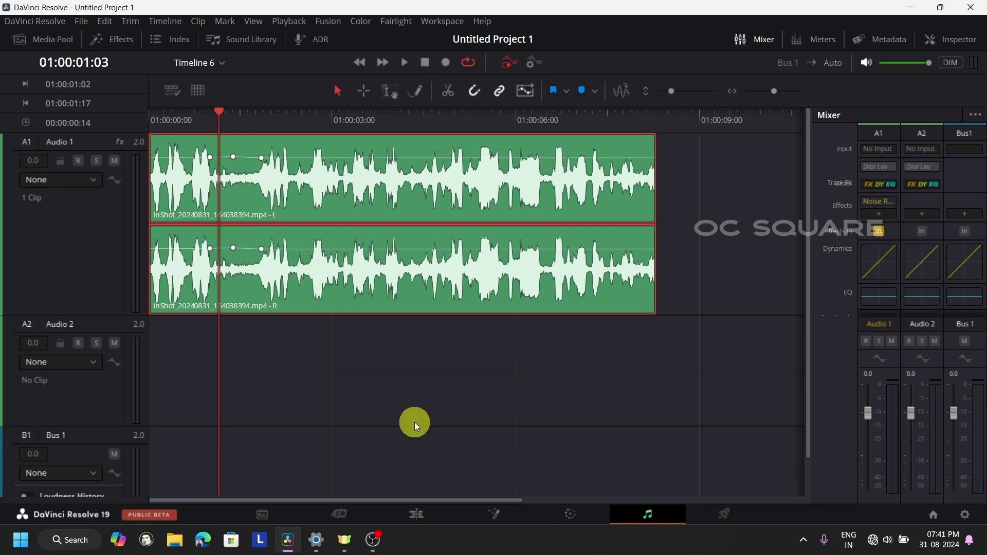
{"action": "scroll", "coordinate": [414, 422], "scroll_direction": "up", "scroll_amount": 2}
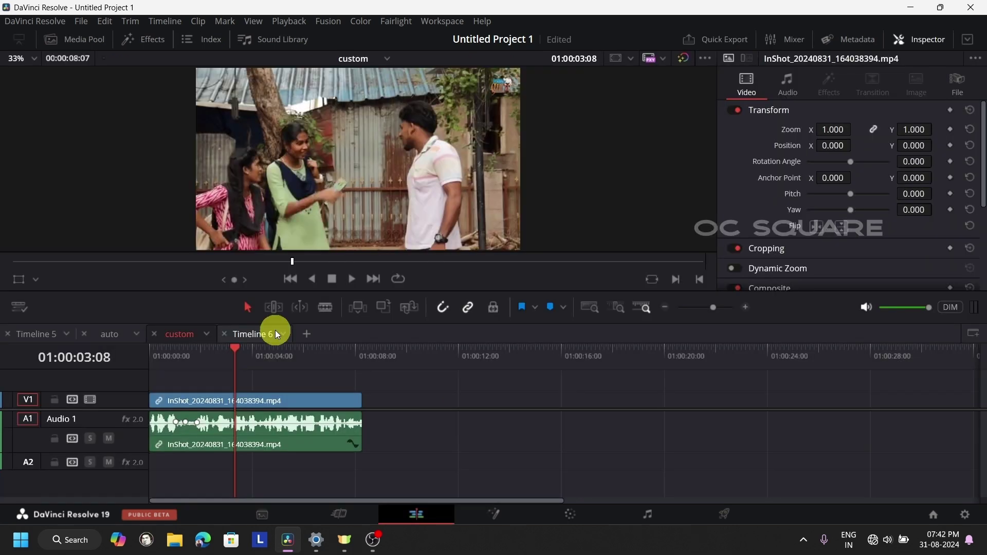
{"action": "left_click", "coordinate": [274, 331]}
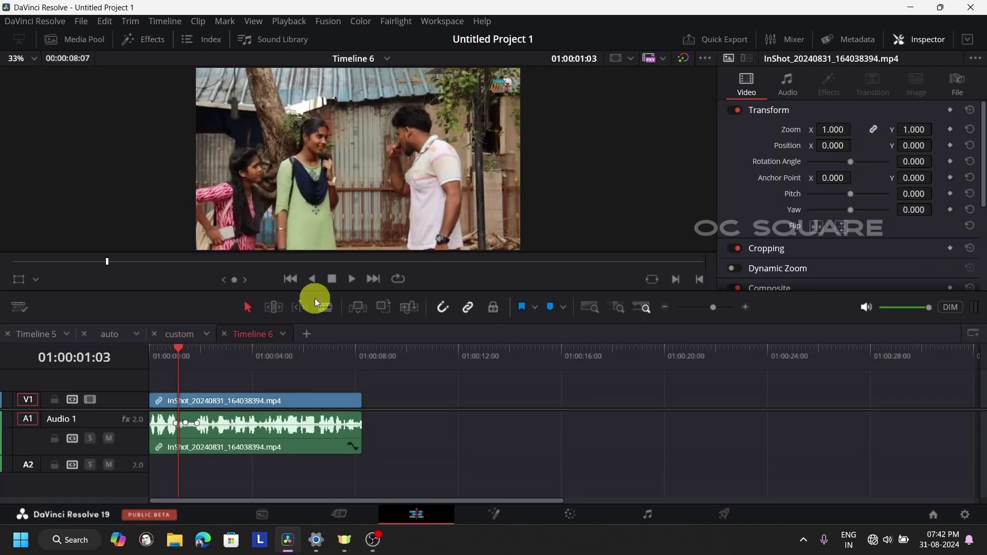
{"action": "left_click", "coordinate": [649, 518]}
{"action": "left_click", "coordinate": [920, 264]}
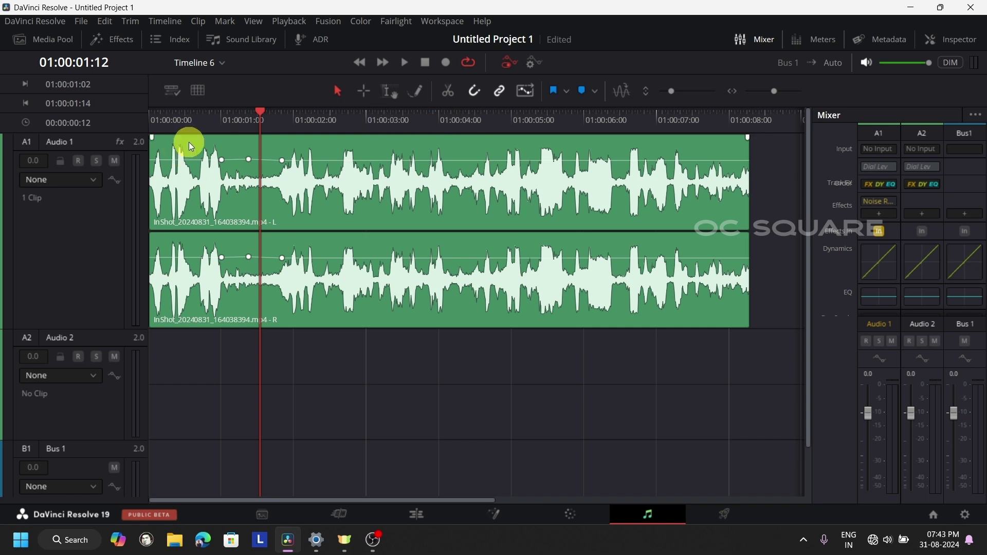
Mark the noise-only section of Audio 1 from 01:00:01:00 to 01:00:01:13 and listen to it loop
{"action": "left_click", "coordinate": [224, 118]}
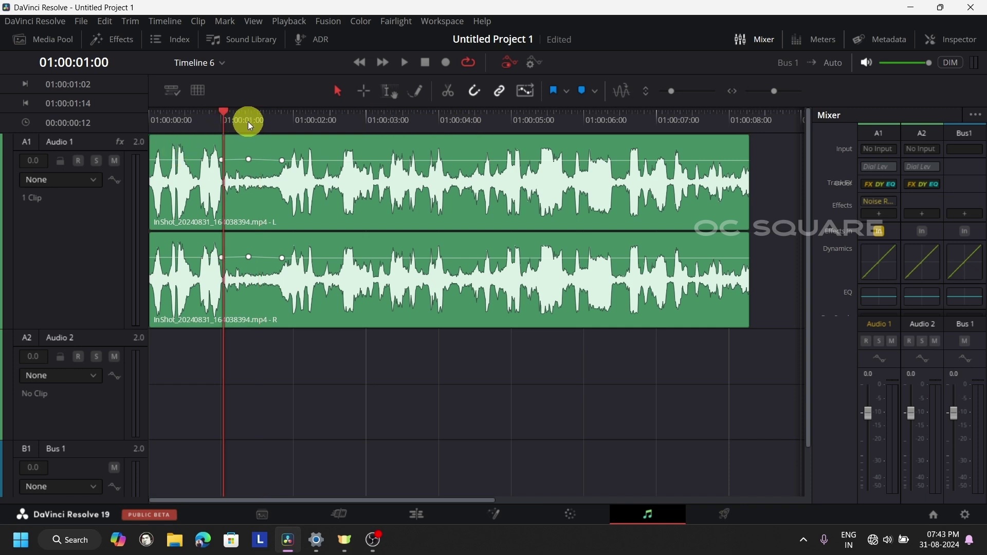
{"action": "key", "text": "i"}
{"action": "left_click", "coordinate": [415, 65]}
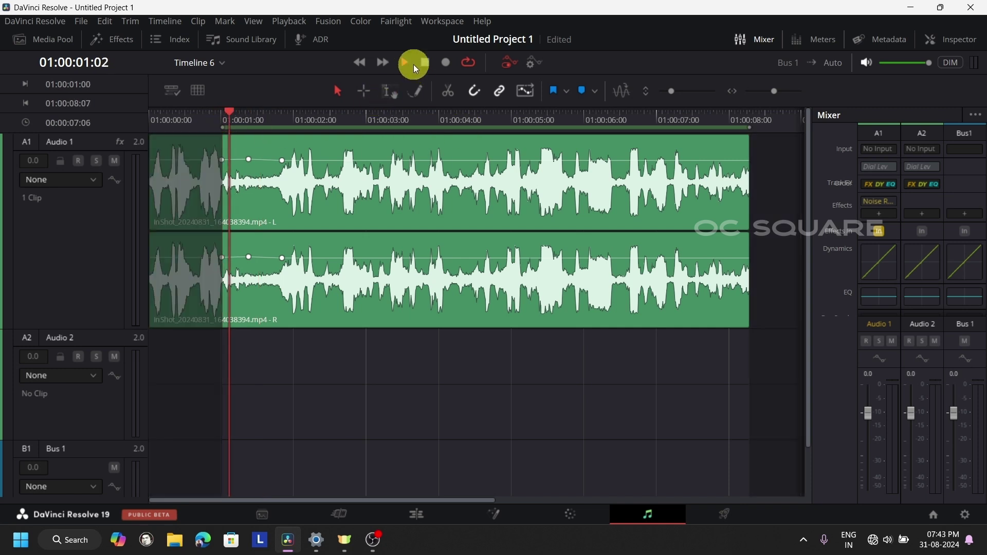
{"action": "left_click", "coordinate": [425, 63]}
{"action": "key", "text": "o"}
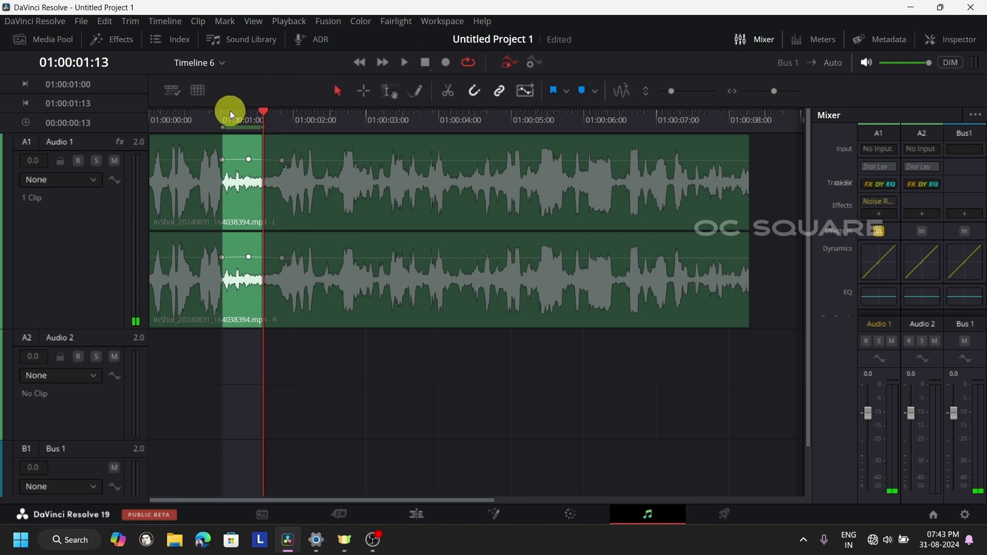
{"action": "key", "text": "space"}
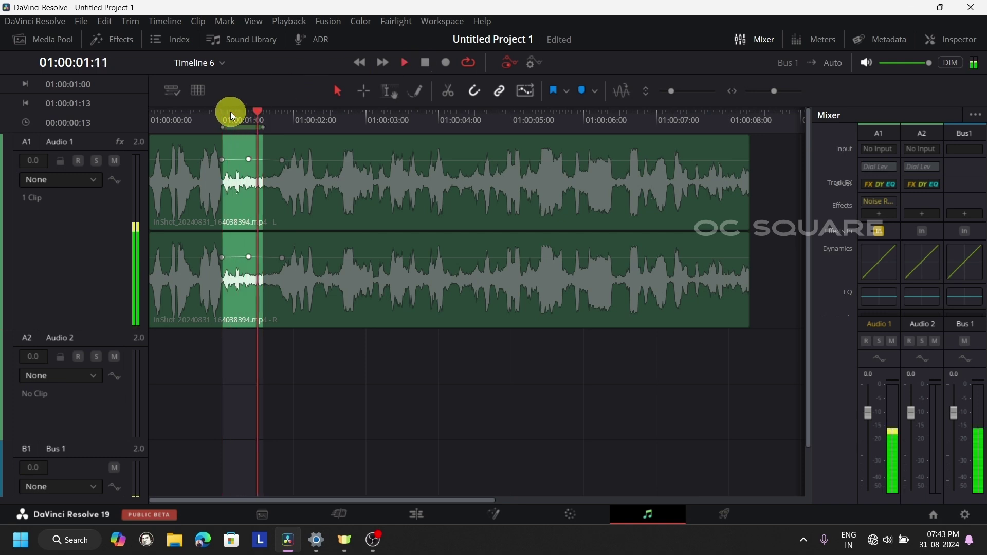
{"action": "left_click", "coordinate": [425, 63]}
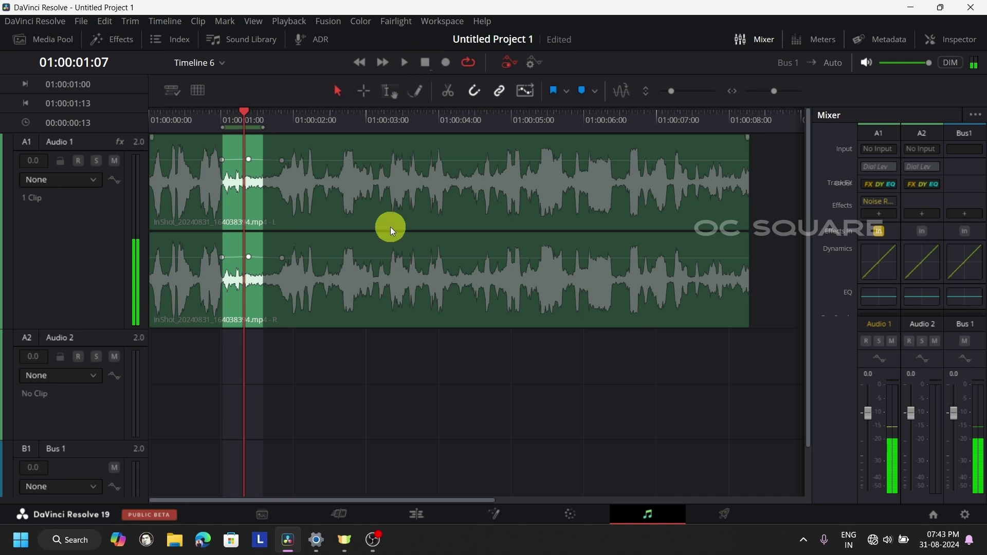
Add a second Restoration Noise Reduction effect to Audio 1
{"action": "left_click", "coordinate": [879, 215]}
{"action": "mouse_move", "coordinate": [948, 349]}
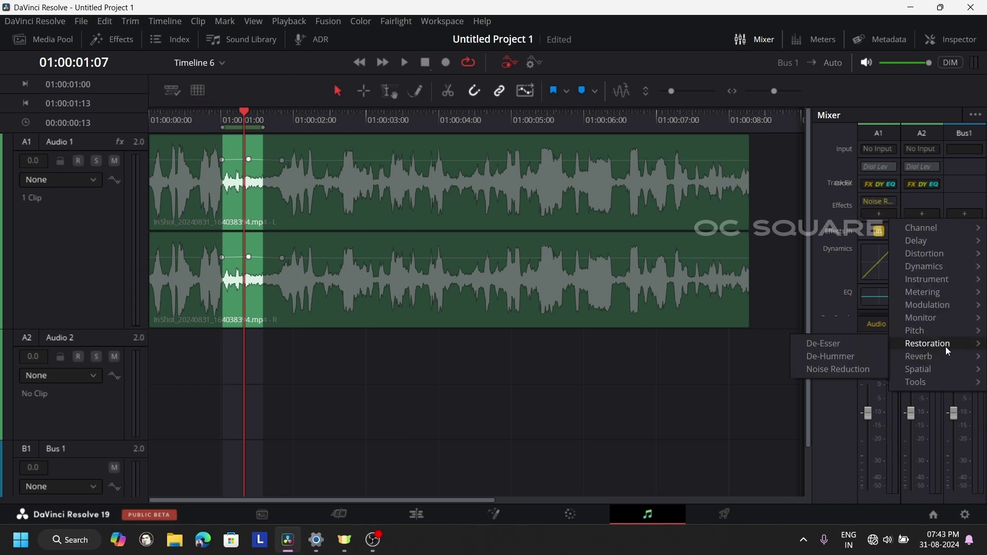
{"action": "left_click", "coordinate": [839, 369]}
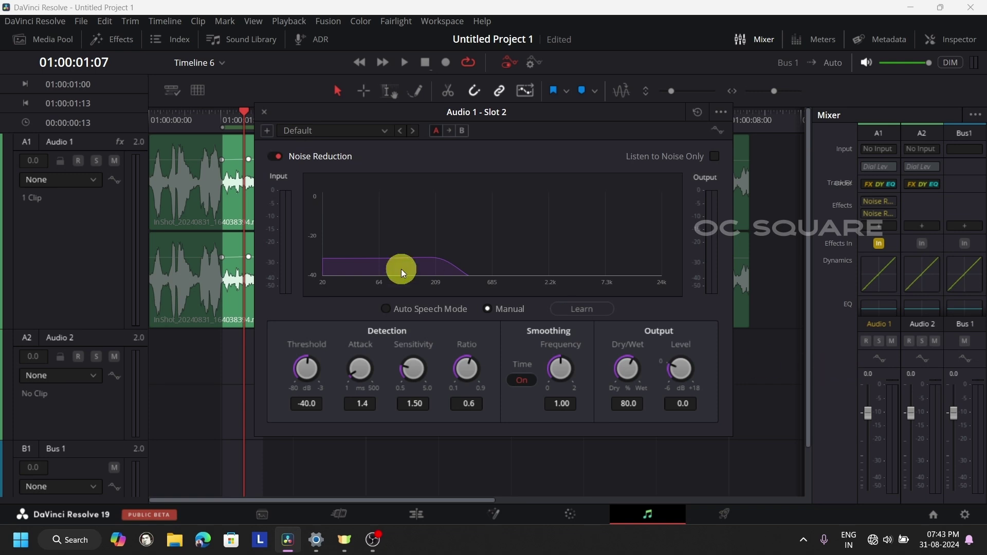
Learn the noise profile in the Slot 2 Noise Reduction while the marked section loops, stop playback, and close the effect window
{"action": "left_click", "coordinate": [581, 309]}
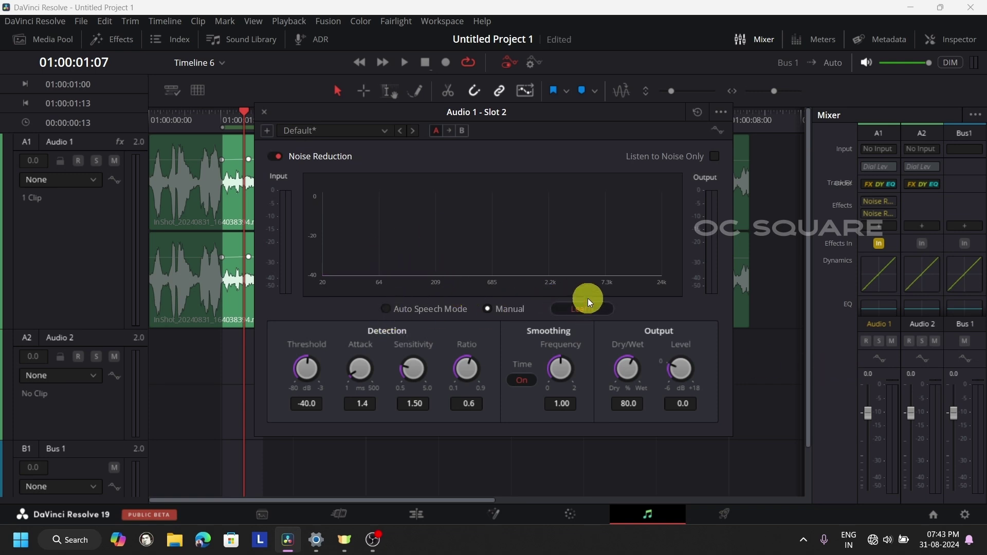
{"action": "key", "text": "space"}
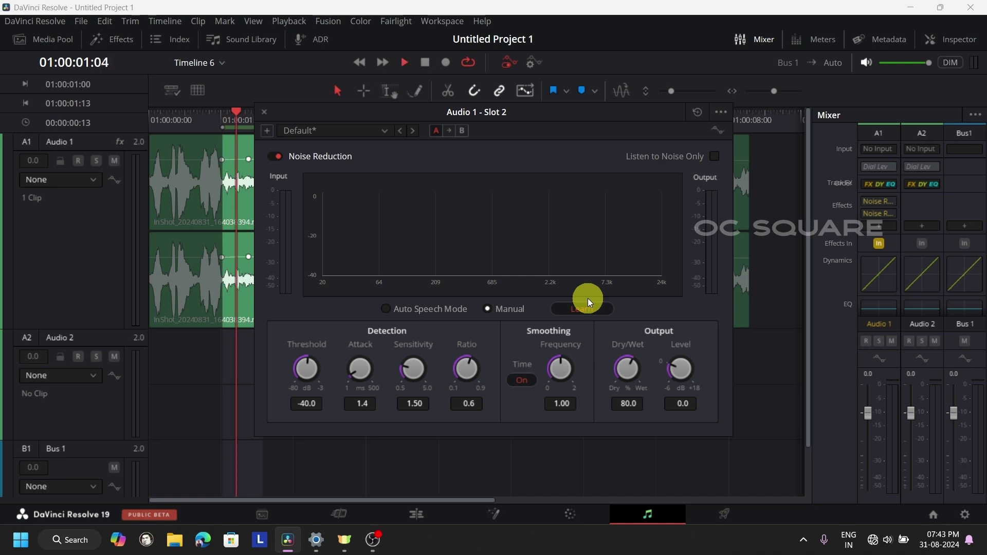
{"action": "left_click", "coordinate": [588, 301]}
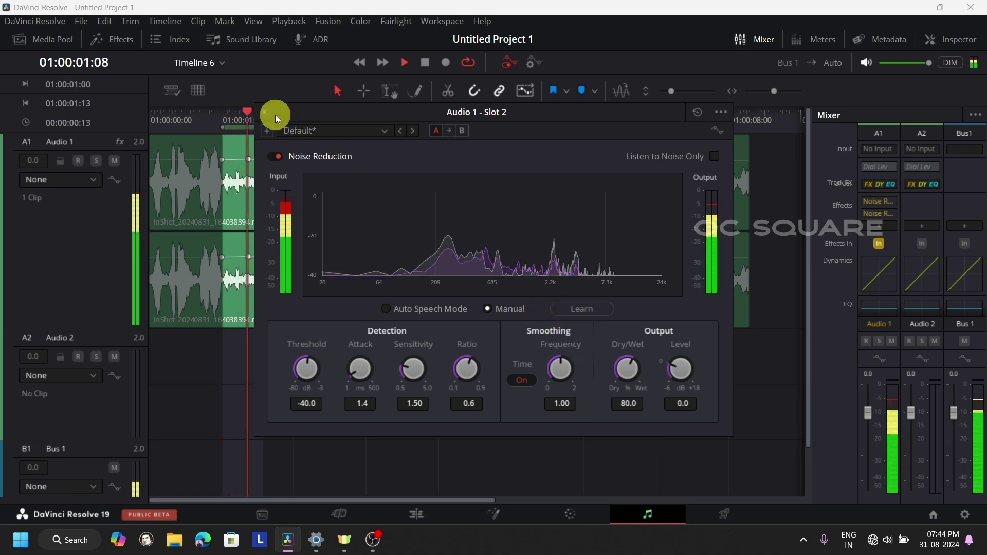
{"action": "key", "text": "space"}
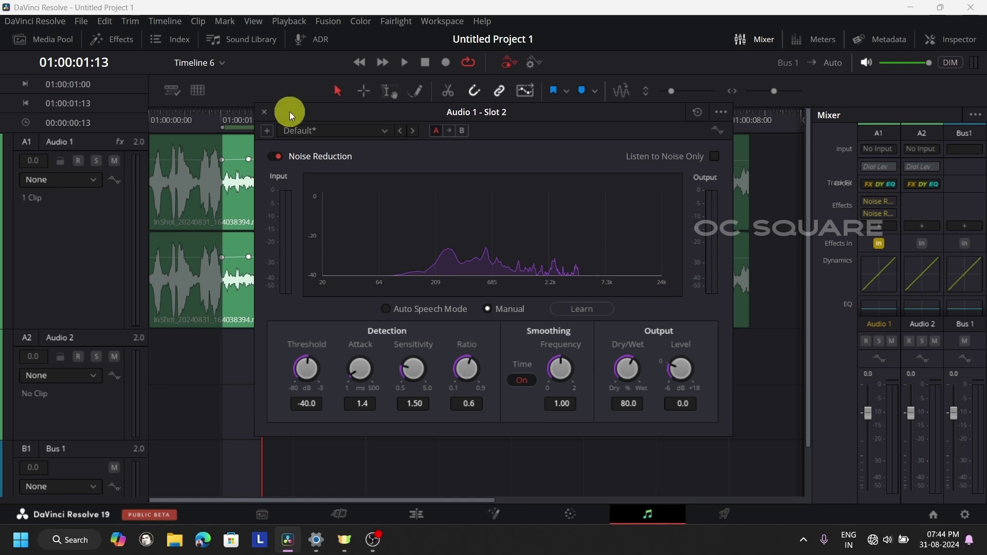
{"action": "left_click", "coordinate": [263, 109]}
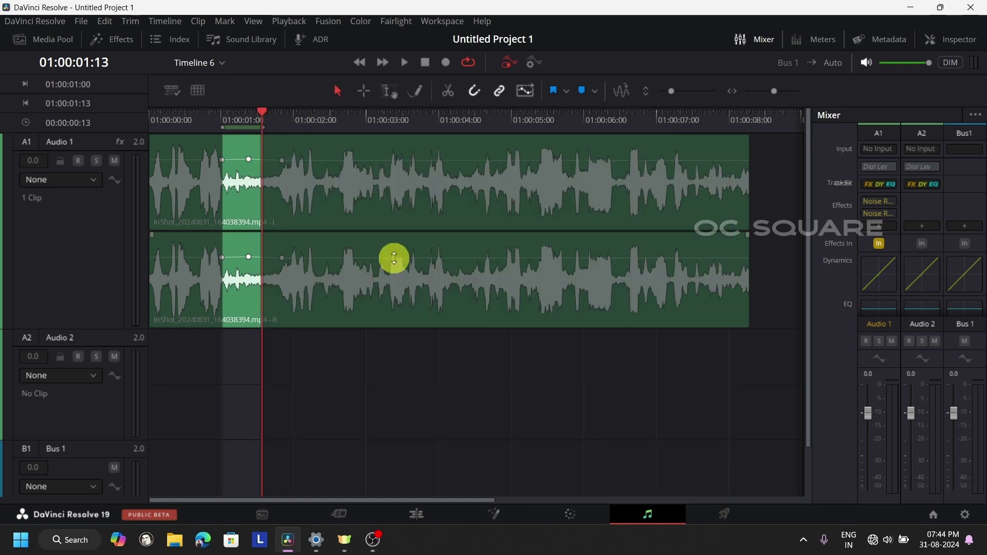
Clear the in and out points and play Timeline 6 from the start on the Edit page to check the result
{"action": "left_click", "coordinate": [256, 120]}
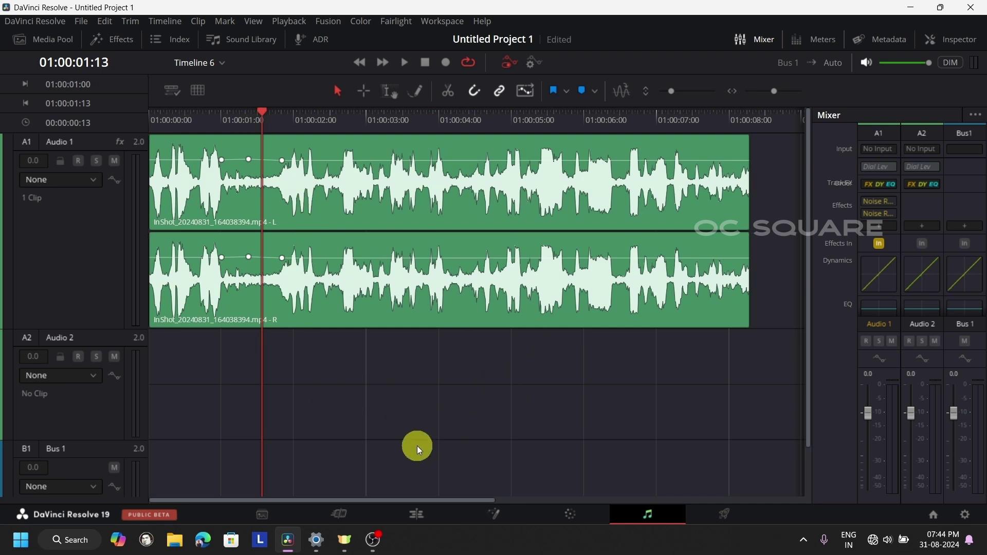
{"action": "left_click", "coordinate": [415, 514]}
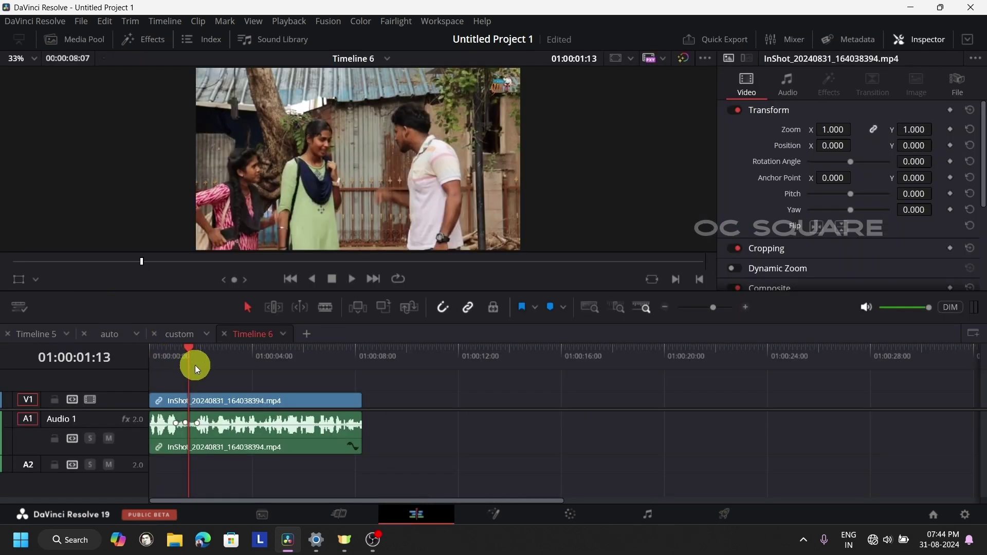
{"action": "left_click", "coordinate": [153, 351]}
{"action": "key", "text": "space"}
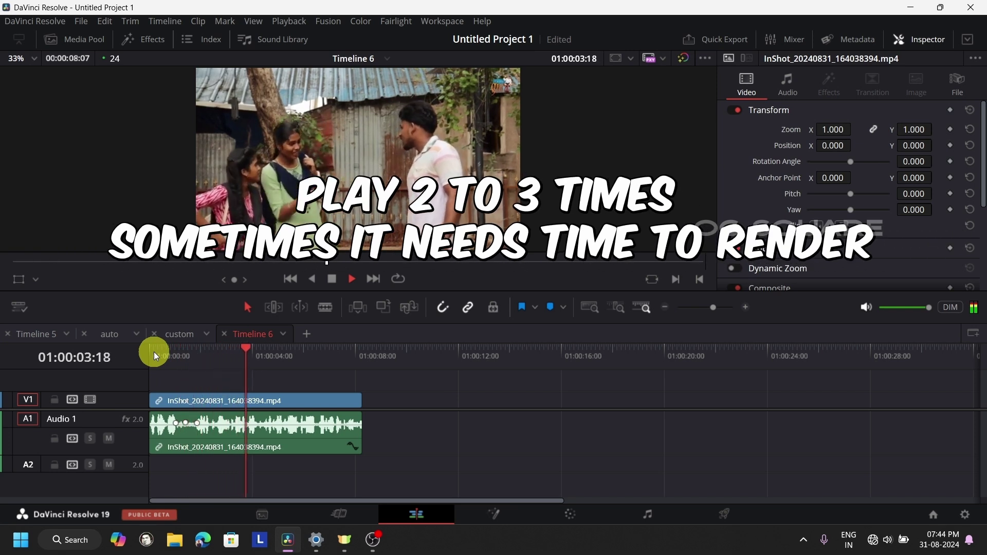
{"action": "left_click", "coordinate": [332, 279]}
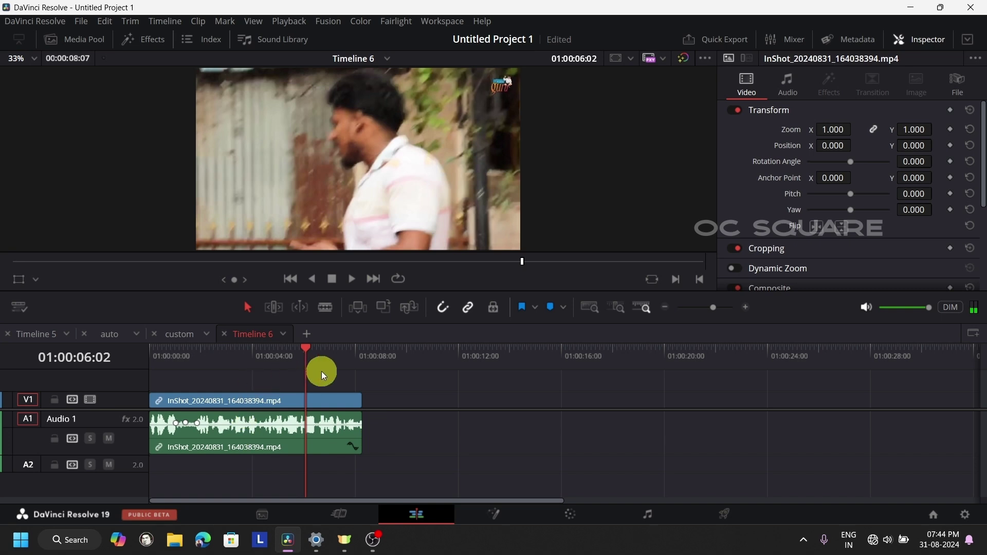
Return to the Fairlight page and delete the first Noise Reduction effect from Audio 1
{"action": "left_click", "coordinate": [672, 519]}
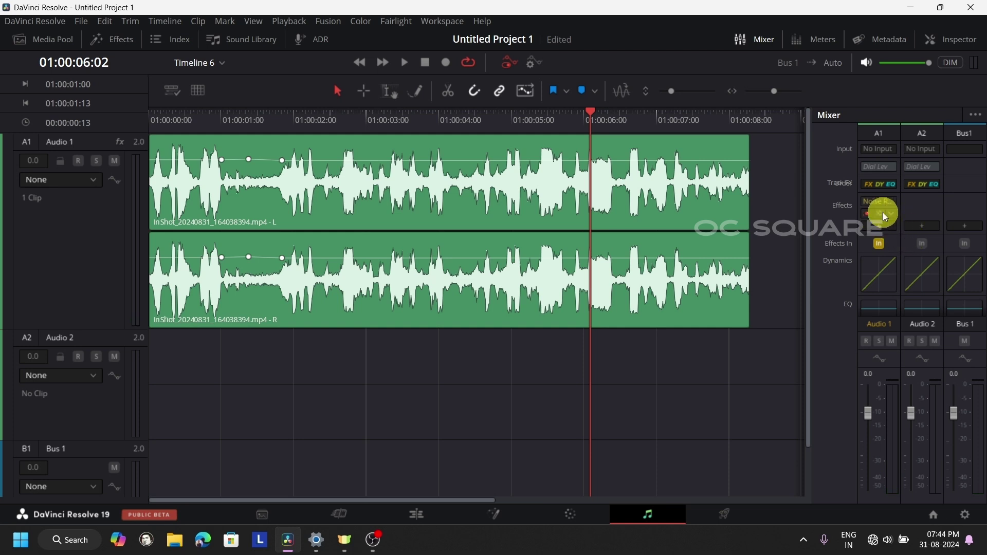
{"action": "mouse_move", "coordinate": [878, 202]}
{"action": "left_click", "coordinate": [890, 202]}
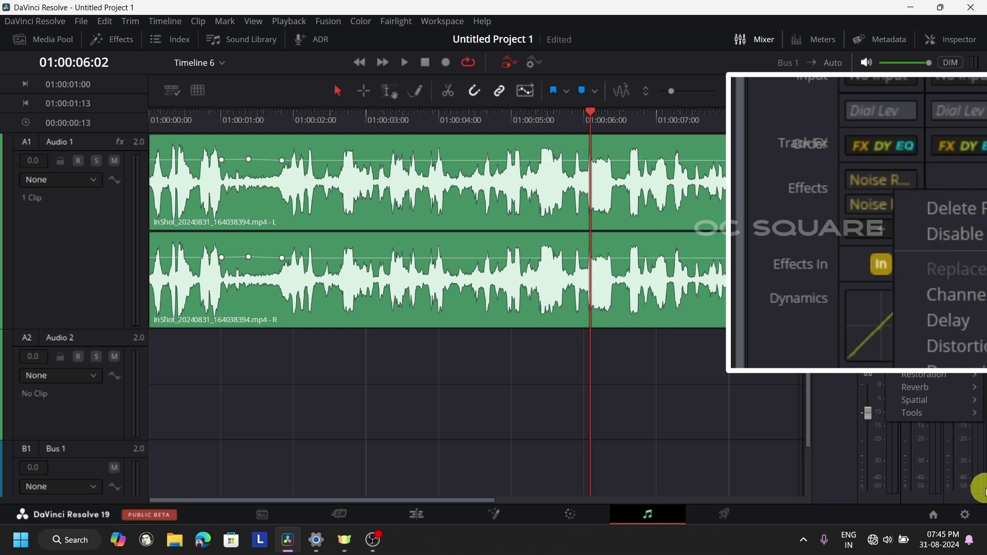
{"action": "left_click", "coordinate": [921, 175]}
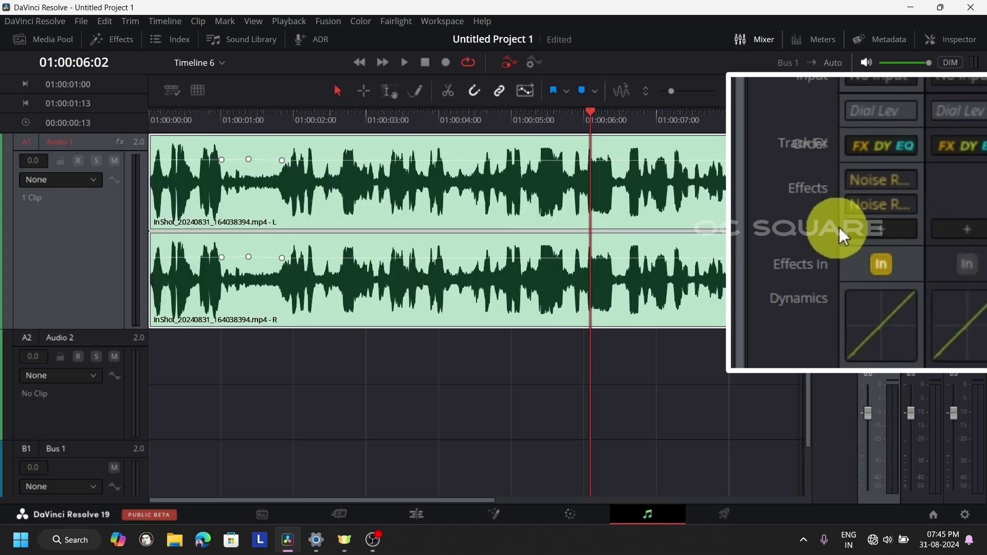
{"action": "left_click", "coordinate": [784, 366]}
{"action": "left_click", "coordinate": [906, 178]}
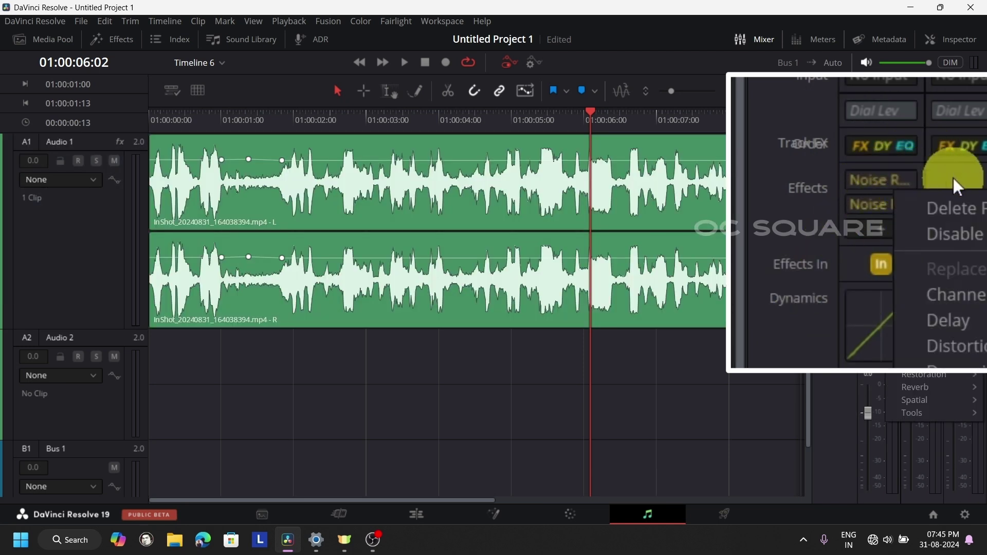
{"action": "left_click", "coordinate": [922, 207]}
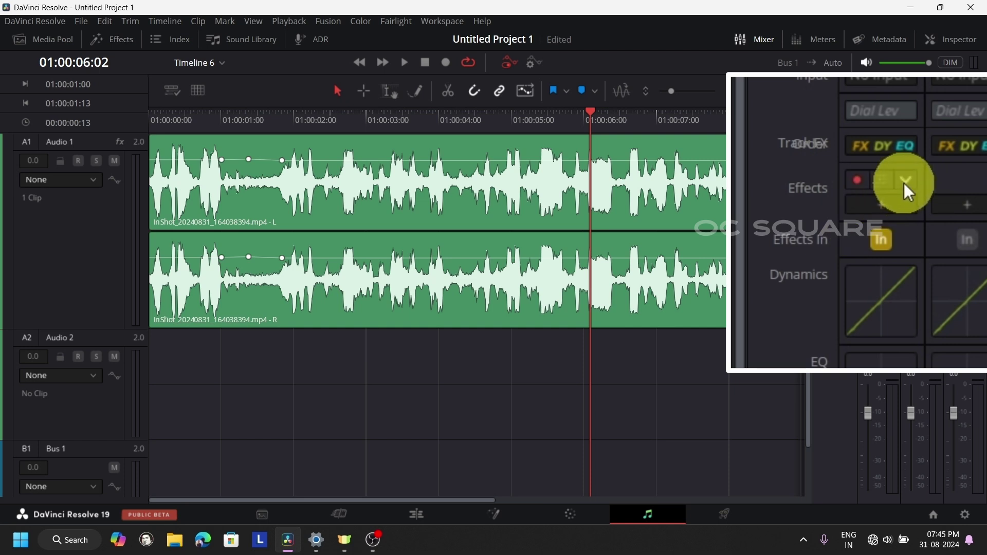
Delete the remaining Noise Reduction effect from Audio 1, then add a new one set to Auto Speech Mode
{"action": "left_click", "coordinate": [905, 176]}
{"action": "left_click", "coordinate": [983, 204]}
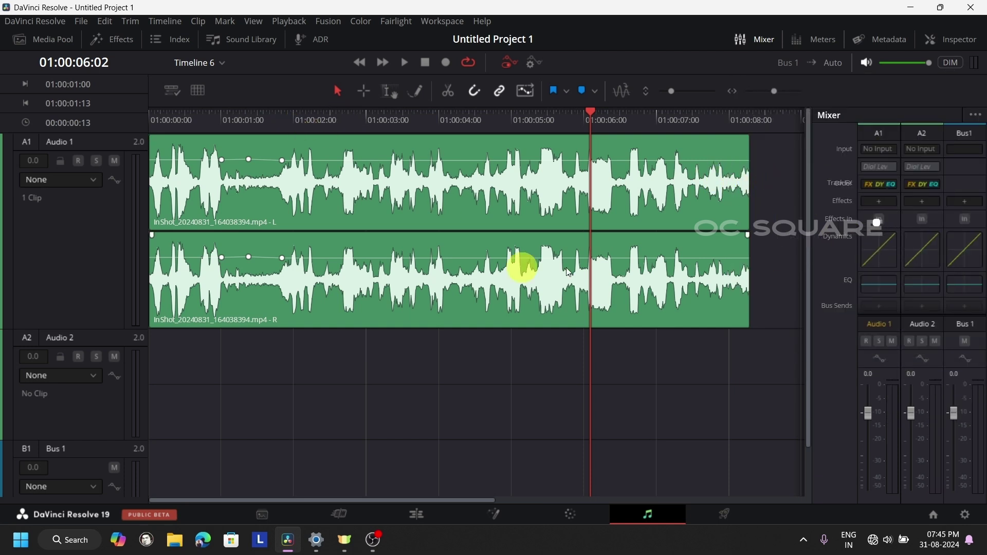
{"action": "left_click", "coordinate": [878, 202]}
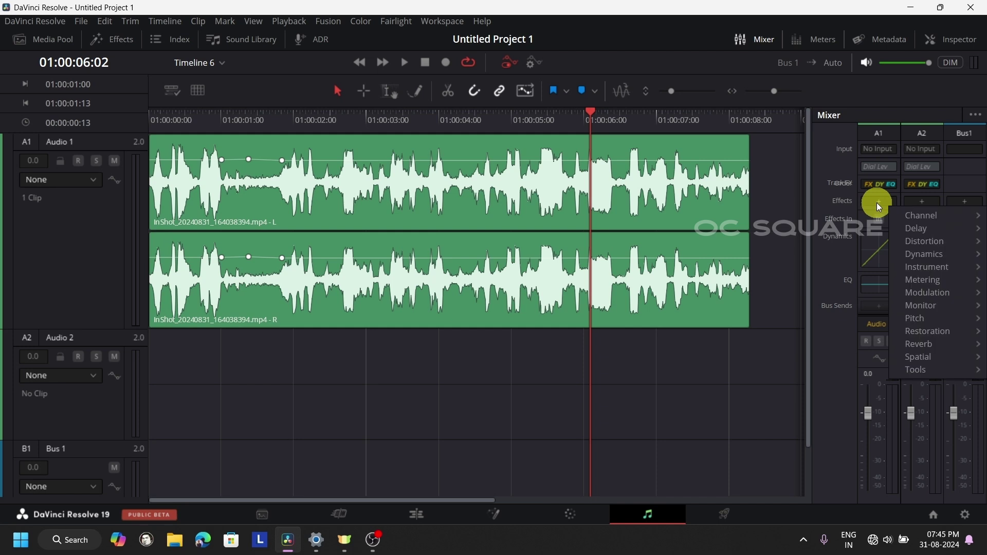
{"action": "mouse_move", "coordinate": [955, 333]}
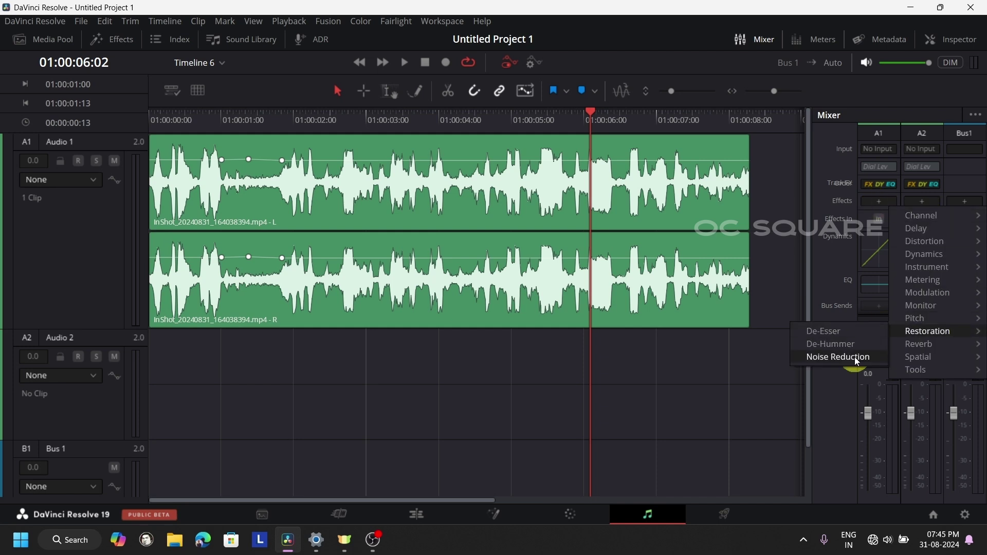
{"action": "left_click", "coordinate": [832, 358]}
{"action": "left_click", "coordinate": [386, 309]}
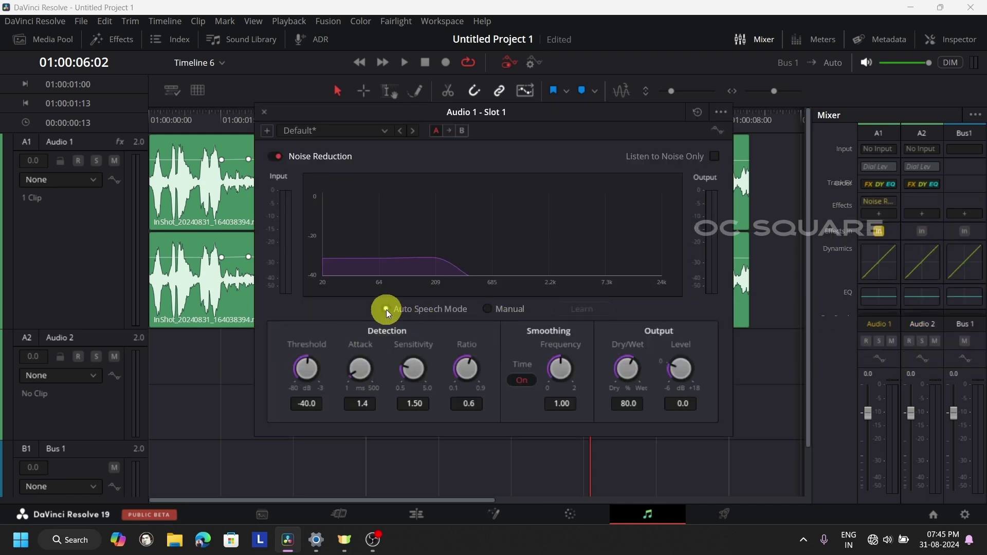
{"action": "left_click", "coordinate": [264, 112]}
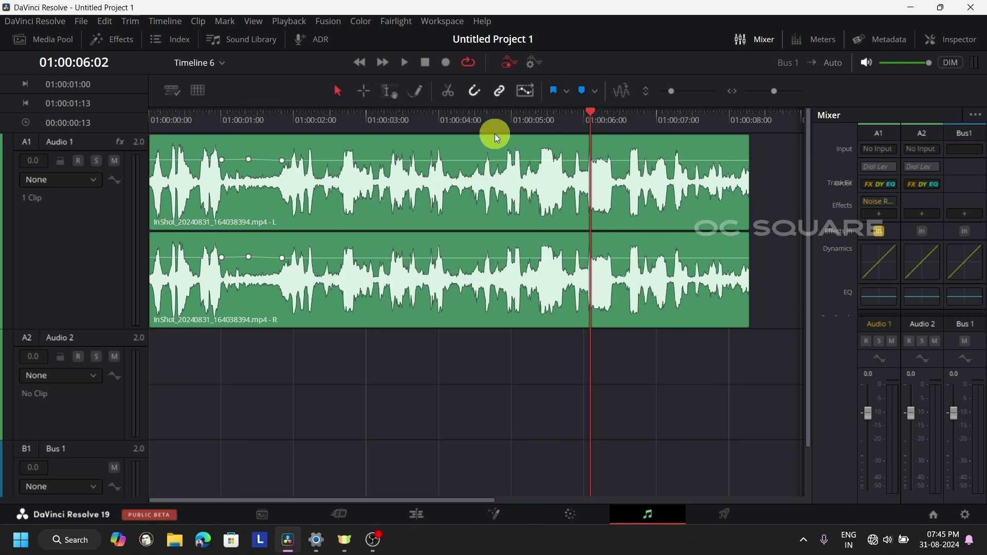
Turn off Cache Audio Effects for the Audio 1 clip and move the playhead back to 01:00:01:13
{"action": "right_click", "coordinate": [411, 198]}
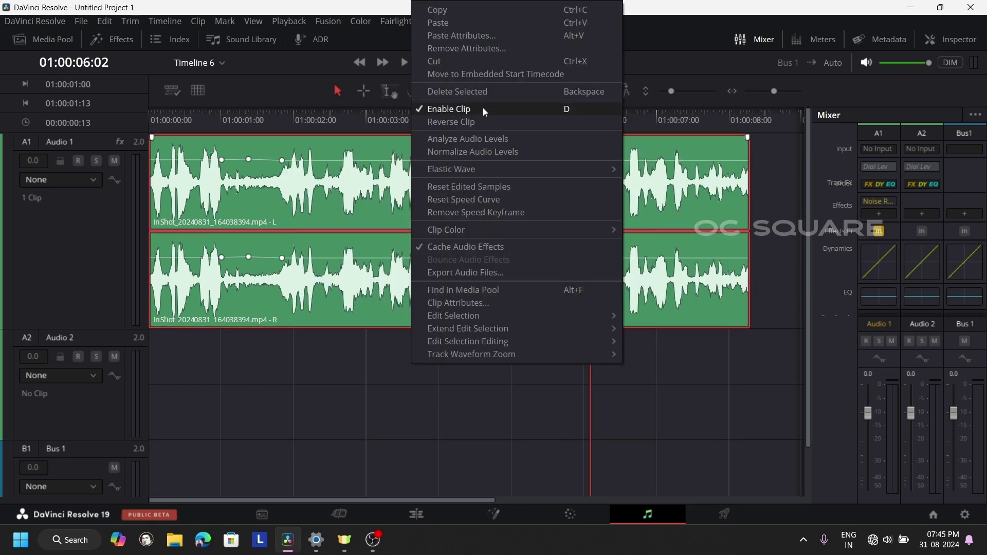
{"action": "left_click", "coordinate": [489, 247]}
{"action": "left_click_drag", "start_coordinate": [306, 116], "coordinate": [262, 117]}
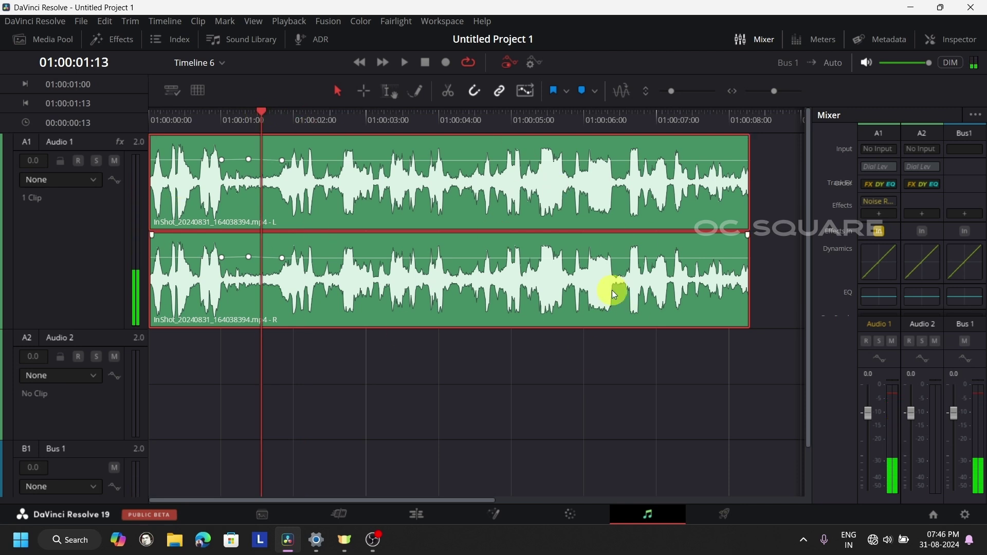
Play Timeline 6 from the start on the Edit page to check the Auto Speech Mode result, then stop playback
{"action": "left_click", "coordinate": [426, 521]}
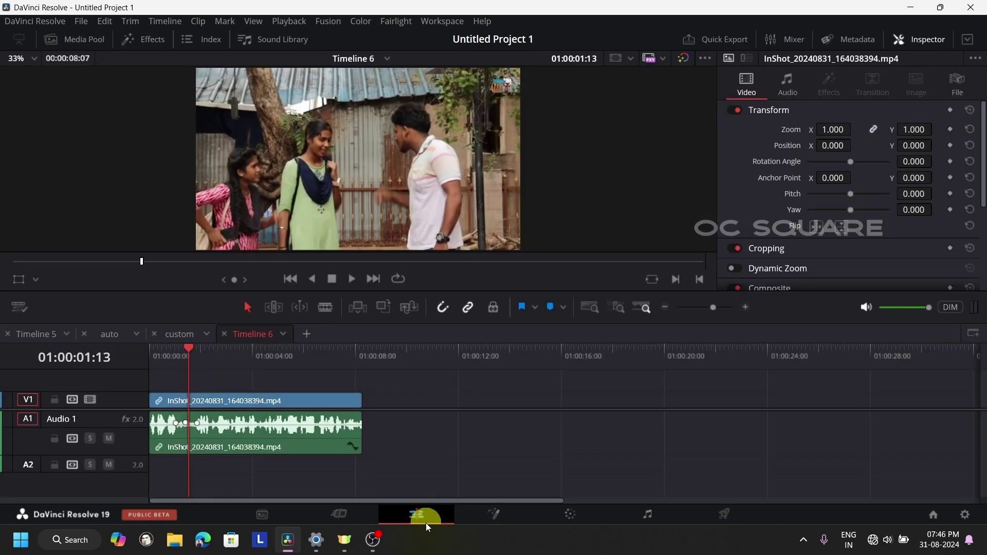
{"action": "key", "text": "Home"}
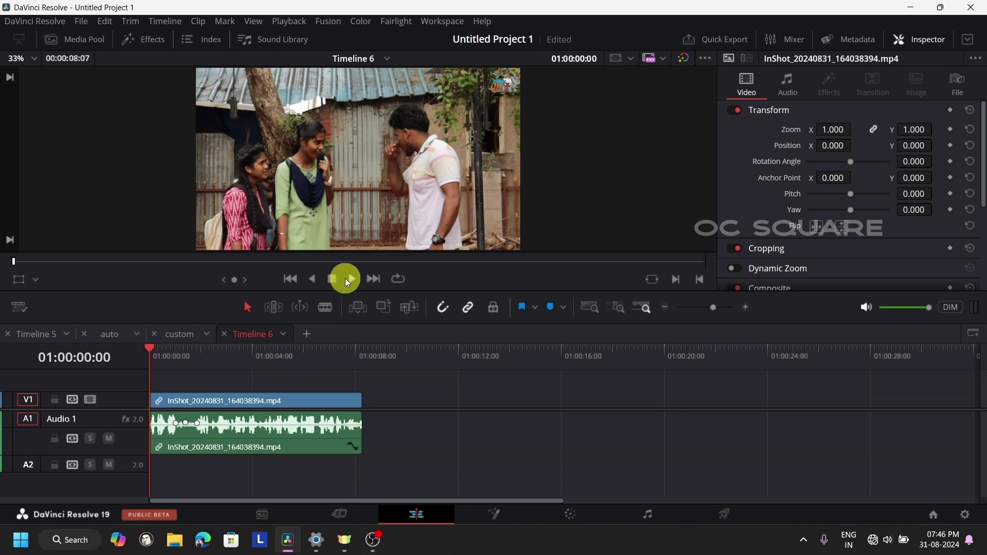
{"action": "left_click", "coordinate": [346, 279]}
{"action": "left_click", "coordinate": [151, 350]}
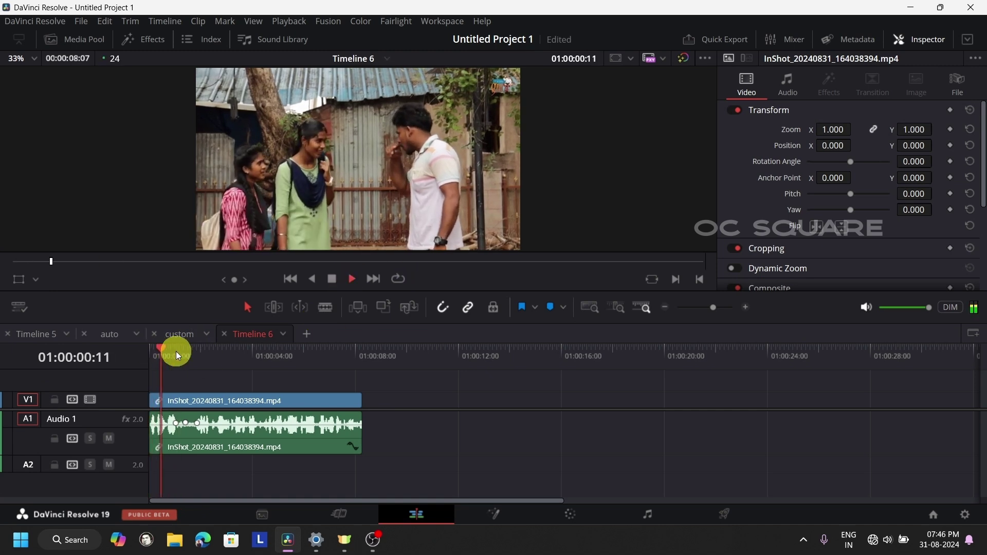
{"action": "left_click", "coordinate": [163, 358]}
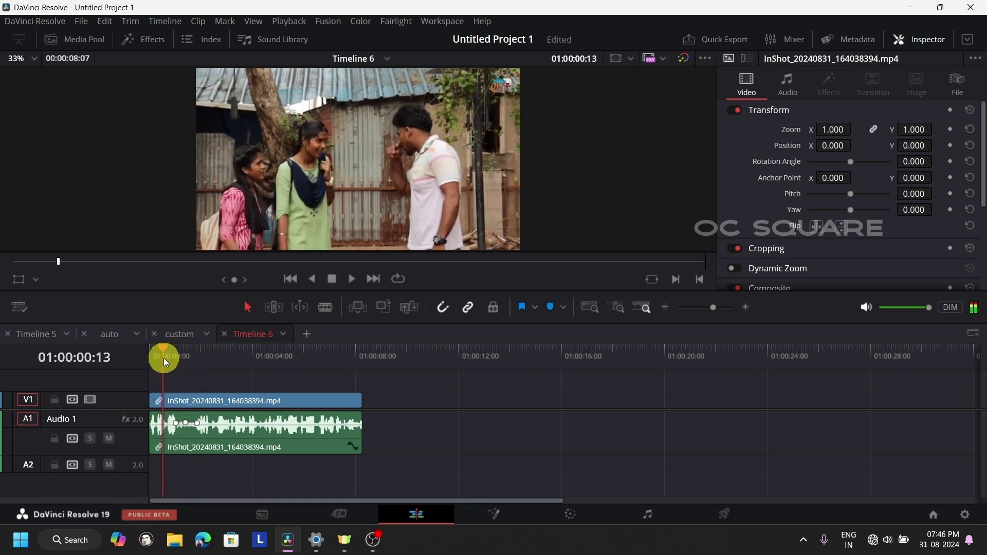
{"action": "left_click", "coordinate": [331, 278]}
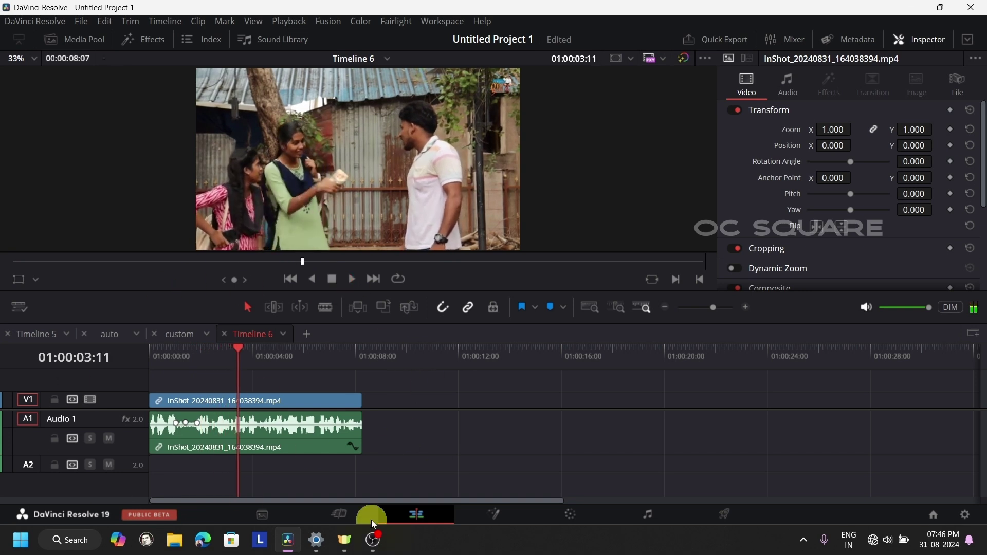
Return to the Fairlight page, add a second Restoration Noise Reduction effect to Audio 1, and move its window off the noise section
{"action": "left_click", "coordinate": [664, 515]}
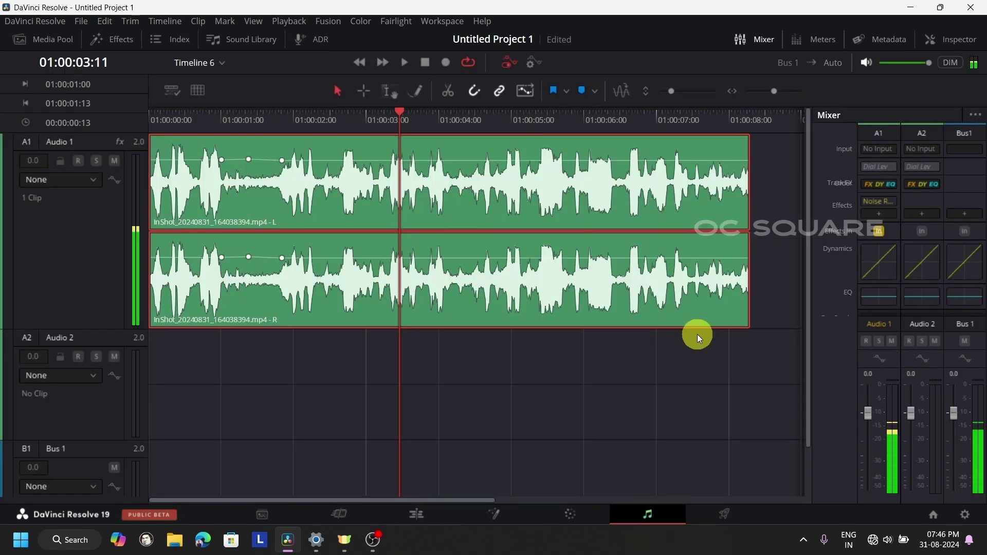
{"action": "left_click", "coordinate": [878, 214]}
{"action": "mouse_move", "coordinate": [944, 342]}
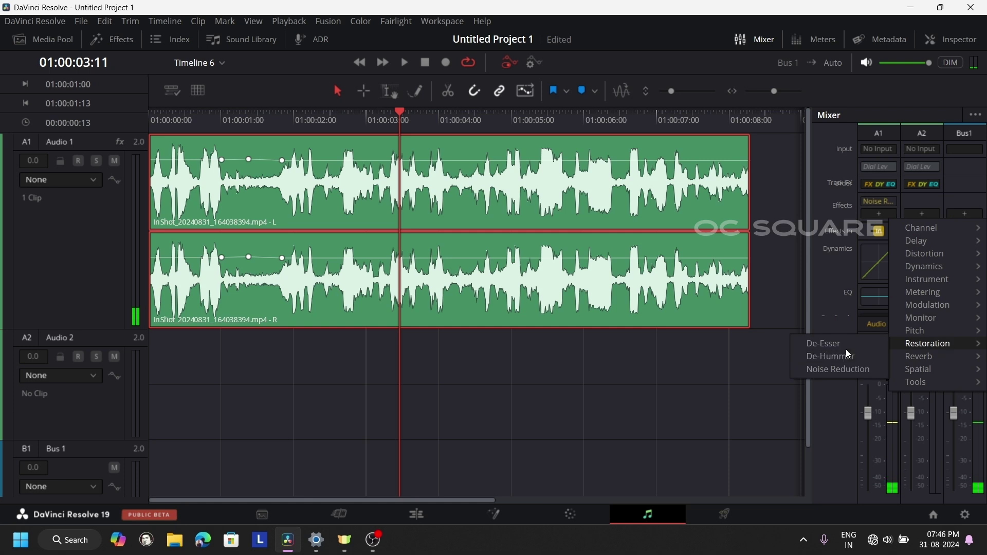
{"action": "left_click", "coordinate": [861, 370]}
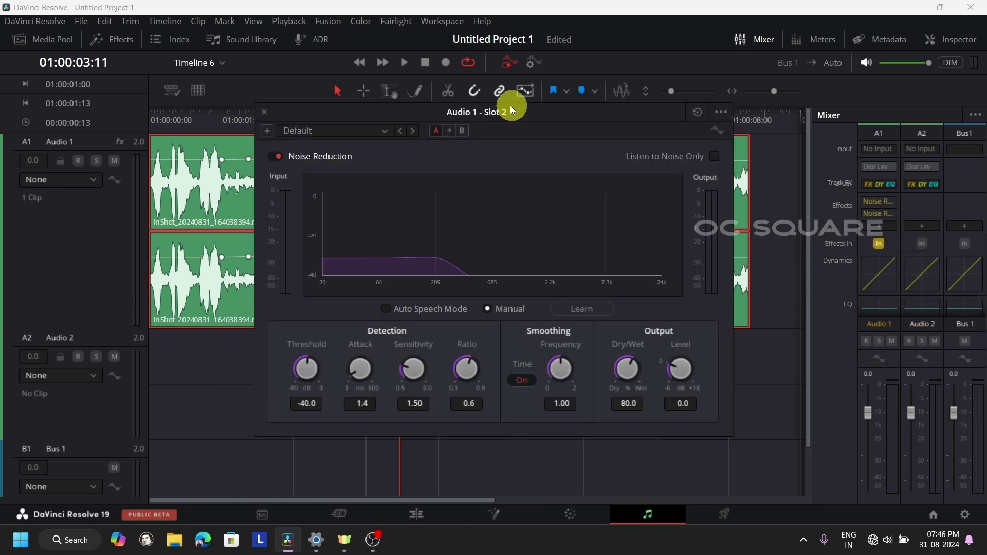
{"action": "left_click_drag", "start_coordinate": [558, 119], "coordinate": [901, 124]}
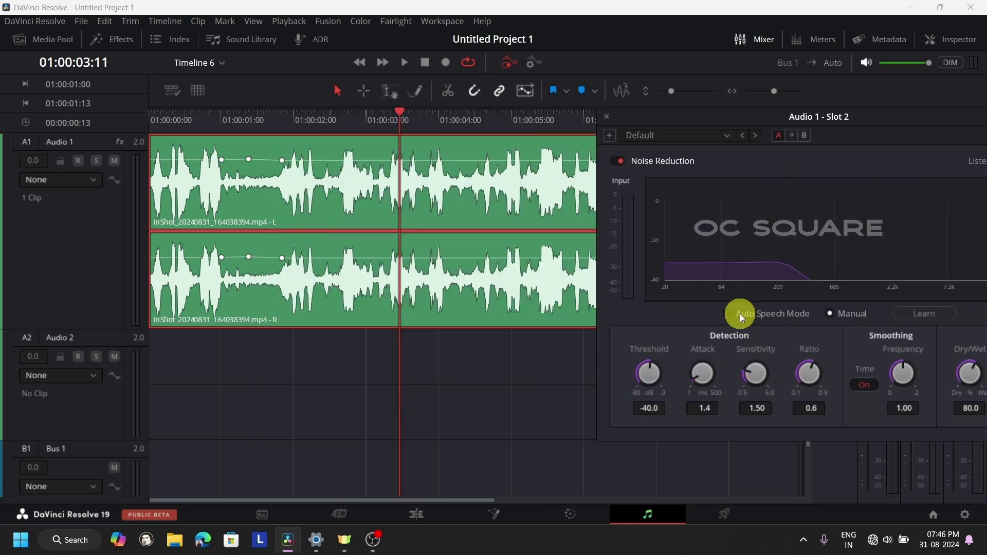
Mark the noise-only section from 01:00:01:01 to 01:00:01:15 and return the playhead to its start
{"action": "left_click", "coordinate": [224, 124]}
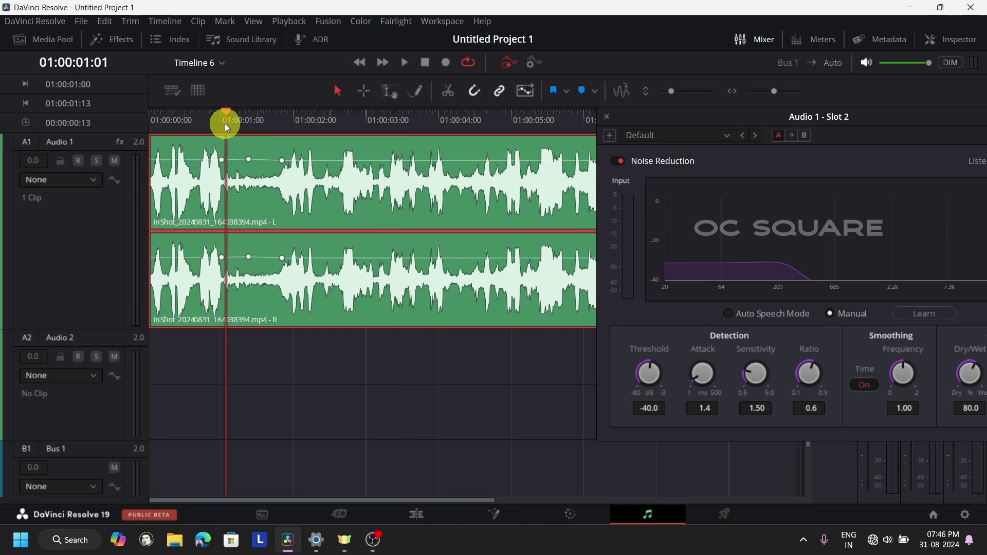
{"action": "key", "text": "i"}
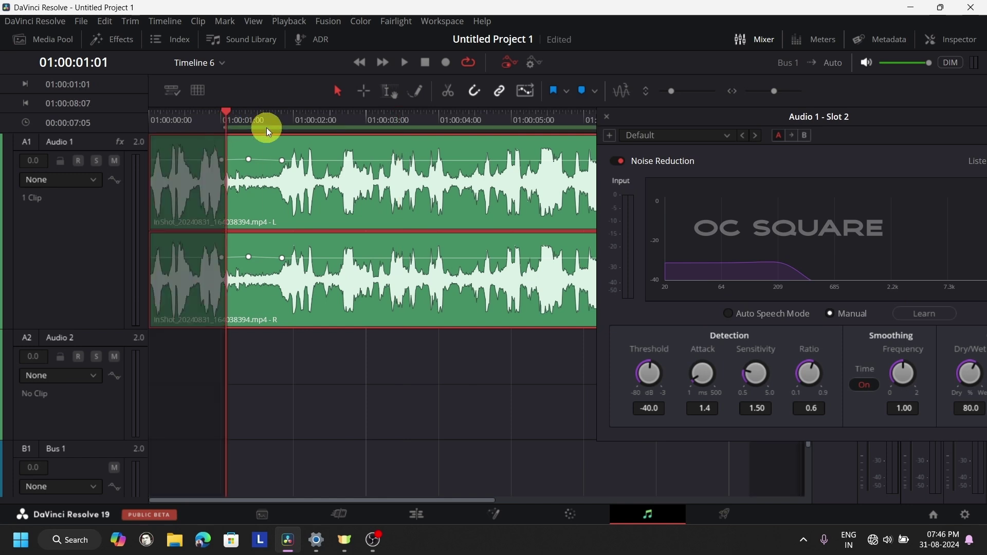
{"action": "left_click", "coordinate": [267, 128]}
{"action": "key", "text": "o"}
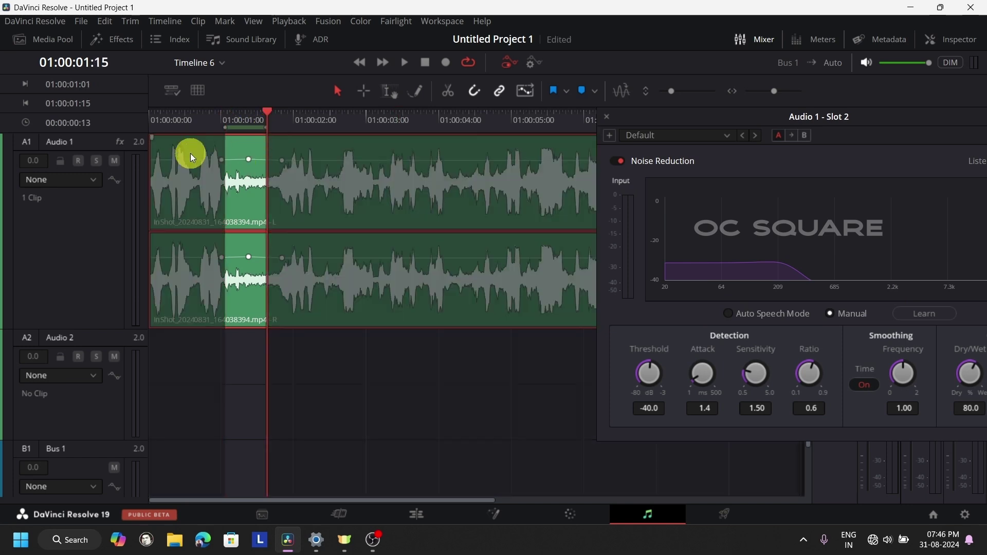
{"action": "left_click", "coordinate": [226, 110]}
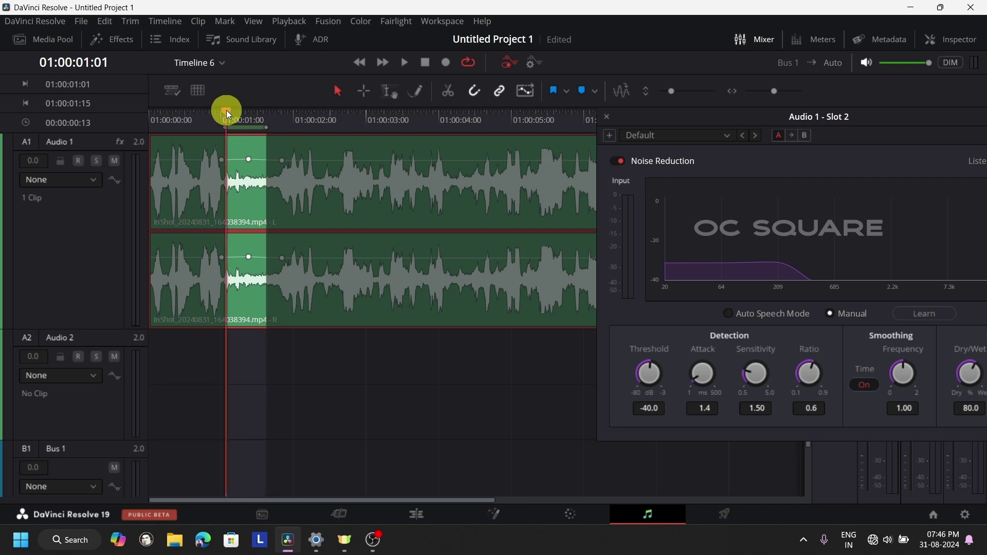
Learn the noise profile in the Slot 2 Noise Reduction during looped playback, stop playback, and close the effect window
{"action": "left_click", "coordinate": [929, 313]}
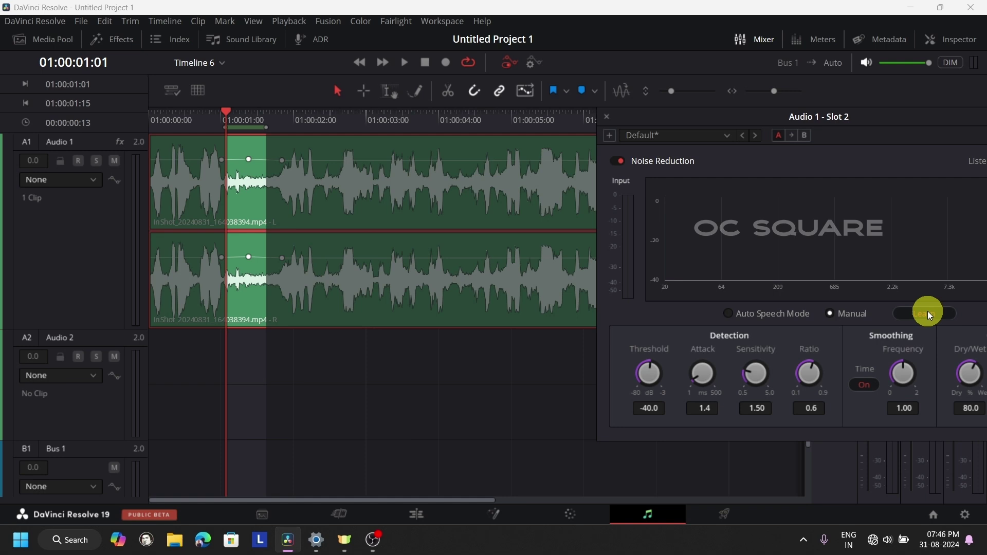
{"action": "key", "text": "space"}
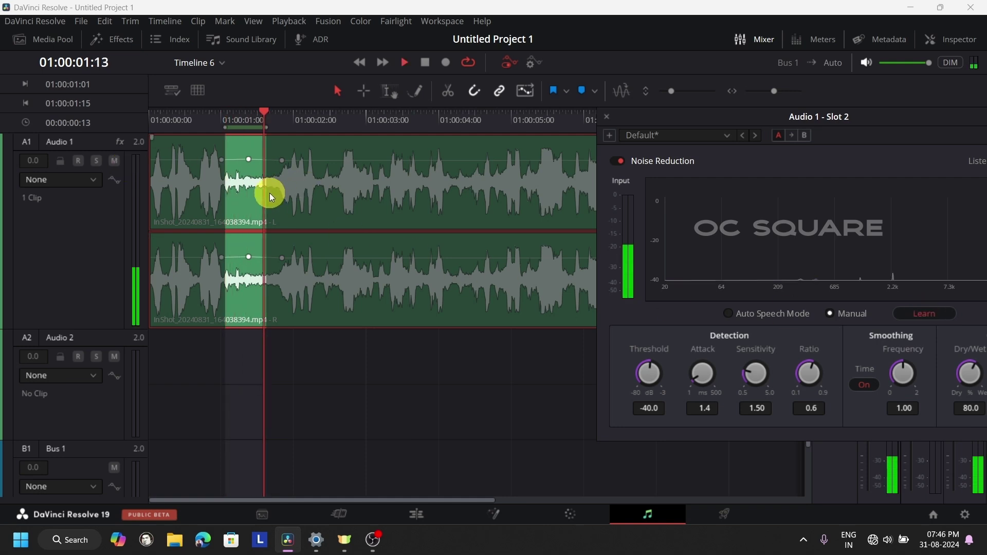
{"action": "key", "text": "space"}
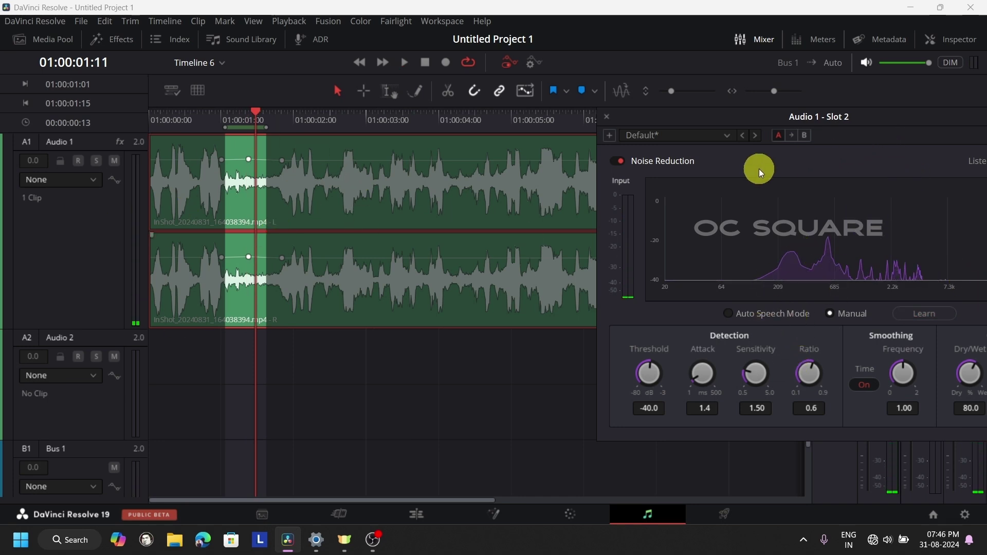
{"action": "left_click", "coordinate": [606, 117]}
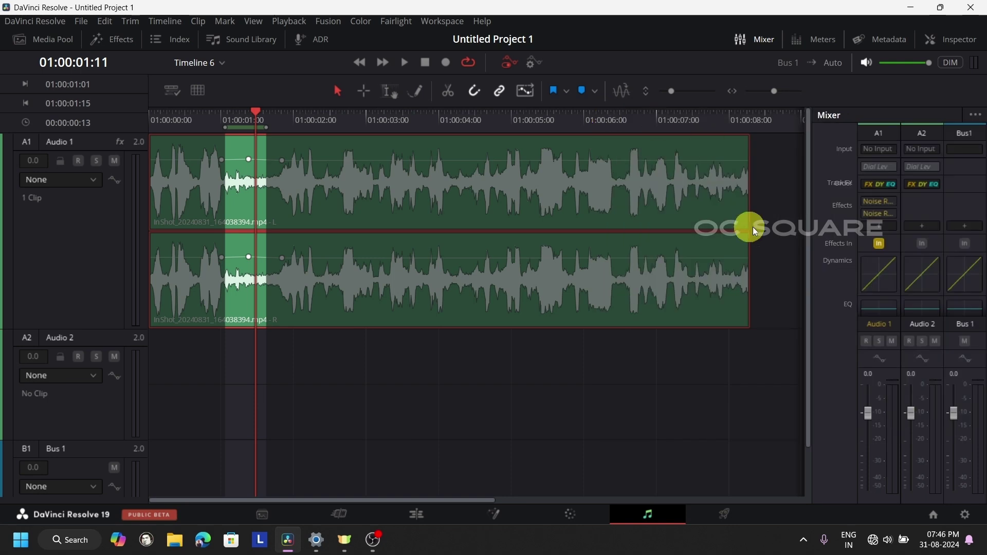
Add a third Restoration Noise Reduction effect to Audio 1, set it to Auto Speech Mode, and close its window
{"action": "left_click", "coordinate": [882, 227]}
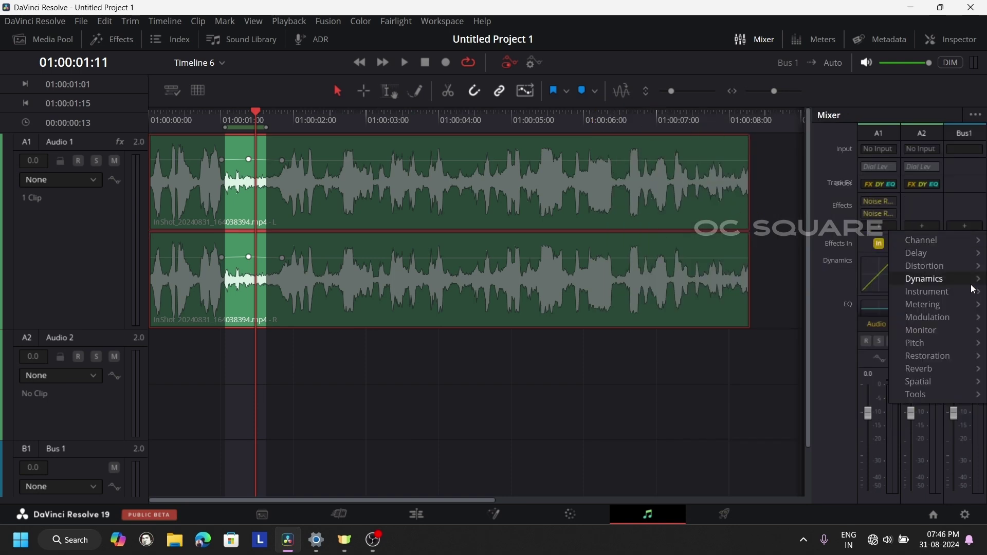
{"action": "mouse_move", "coordinate": [939, 356]}
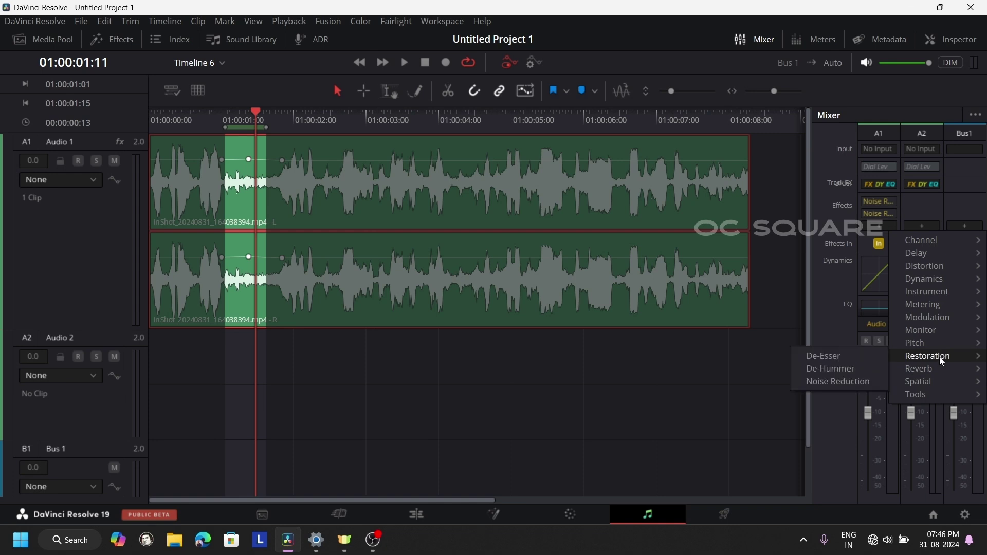
{"action": "left_click", "coordinate": [856, 383]}
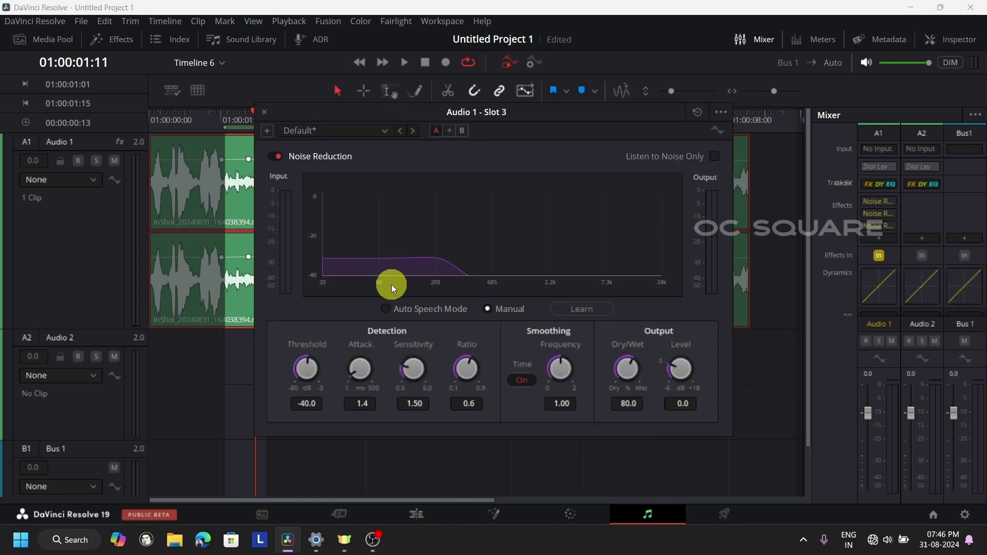
{"action": "left_click", "coordinate": [396, 311]}
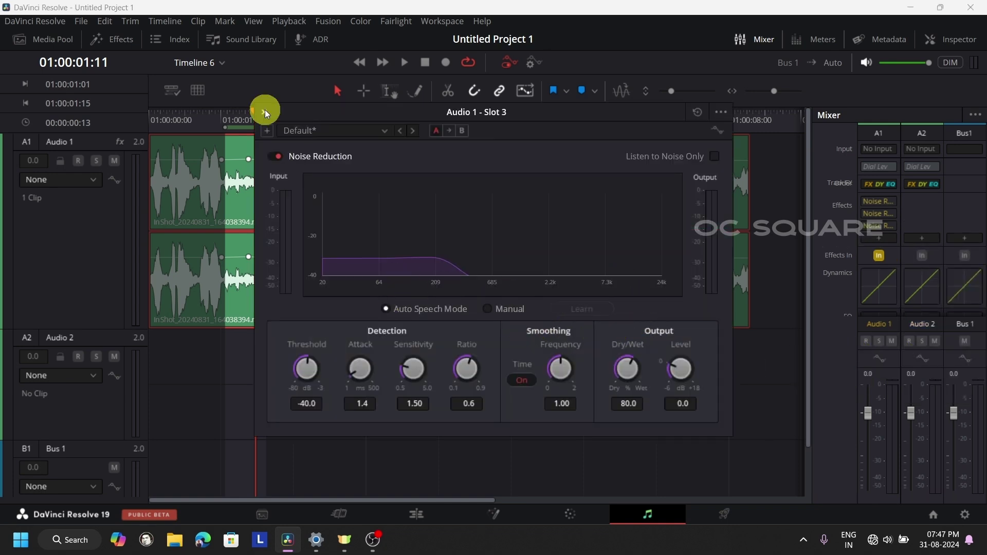
{"action": "left_click", "coordinate": [264, 111]}
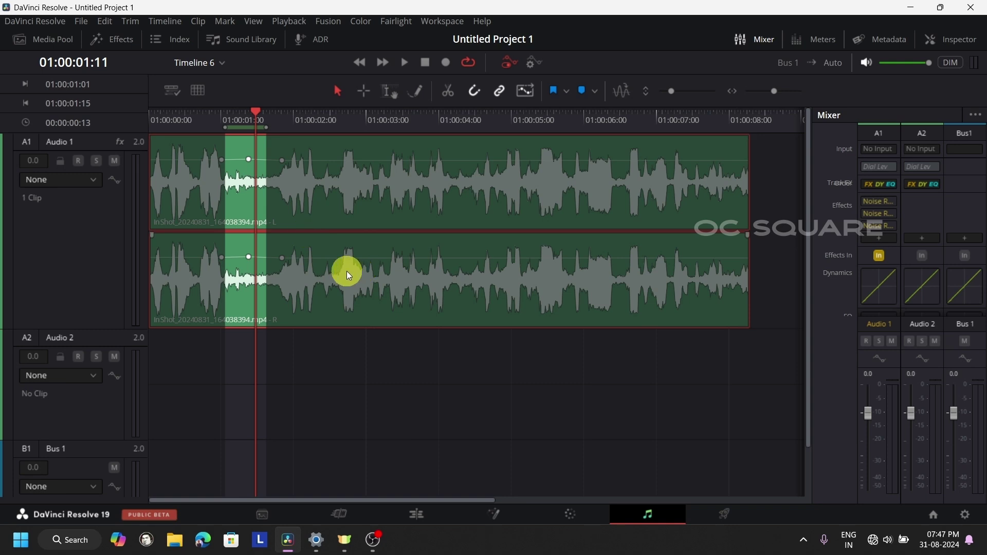
Clear the in and out points and play Timeline 6 from the start on the Edit page to check the stacked effects
{"action": "left_click", "coordinate": [342, 321]}
{"action": "left_click", "coordinate": [440, 513]}
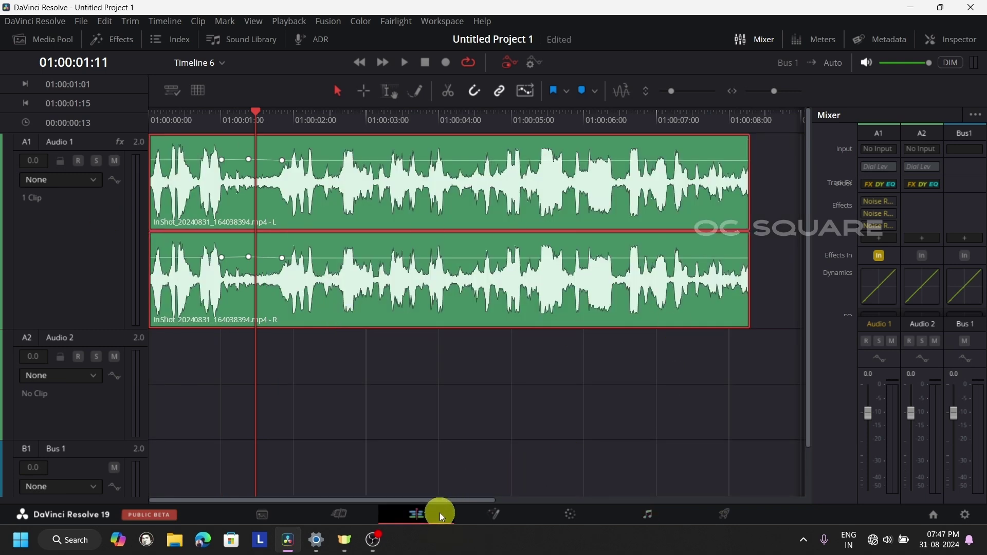
{"action": "key", "text": "Home"}
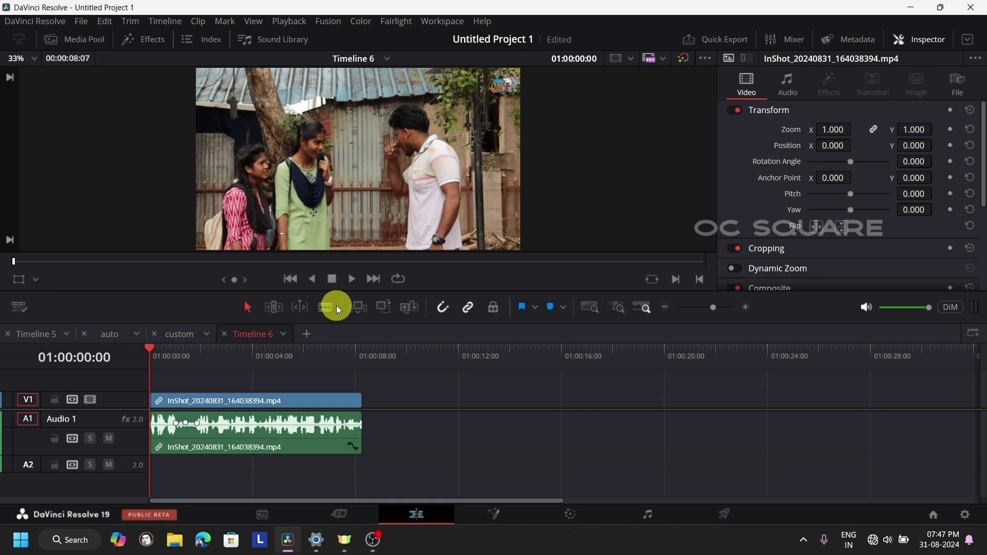
{"action": "left_click", "coordinate": [348, 280]}
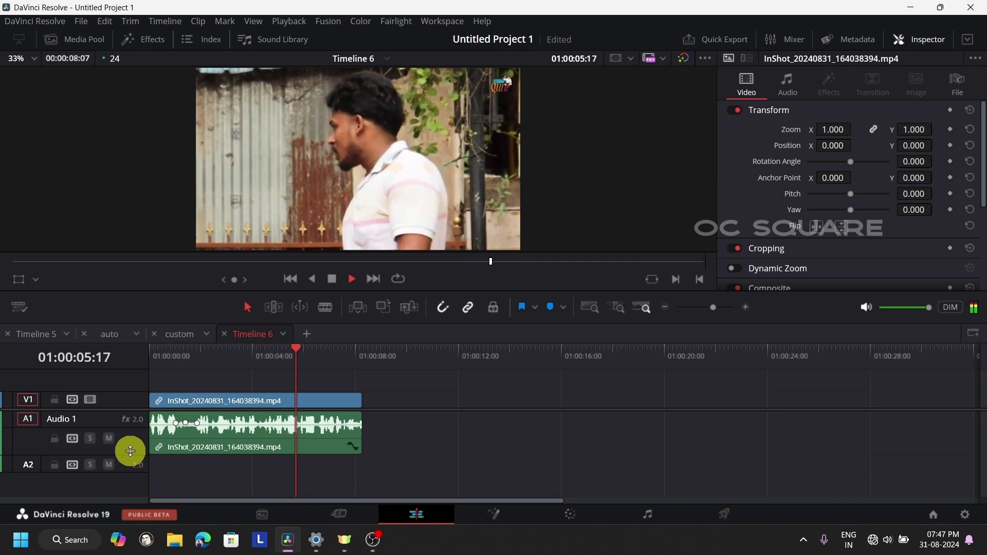
Increase the Audio 1 track height and extend the end of the linked clip to about 38 seconds
{"action": "left_click_drag", "start_coordinate": [130, 451], "coordinate": [130, 468]}
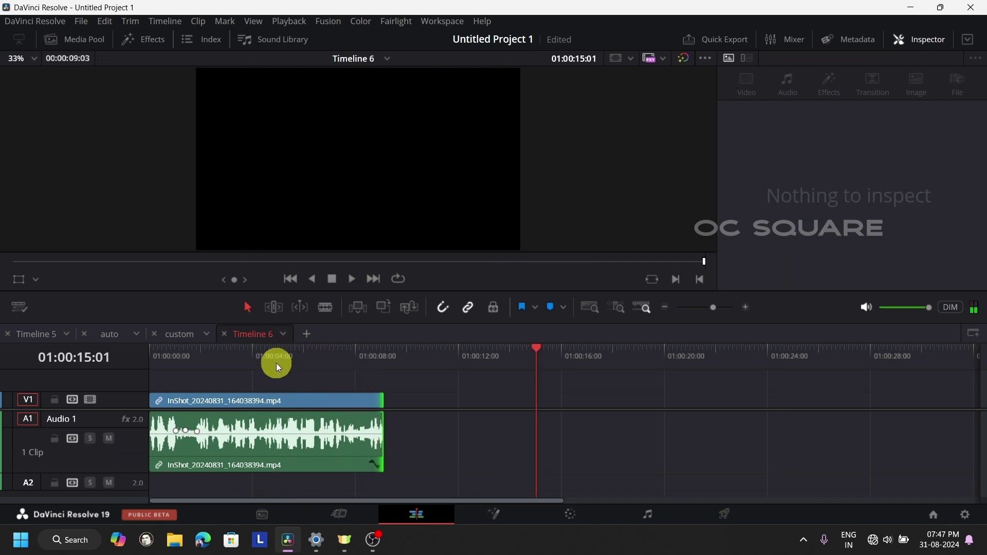
{"action": "left_click", "coordinate": [278, 368]}
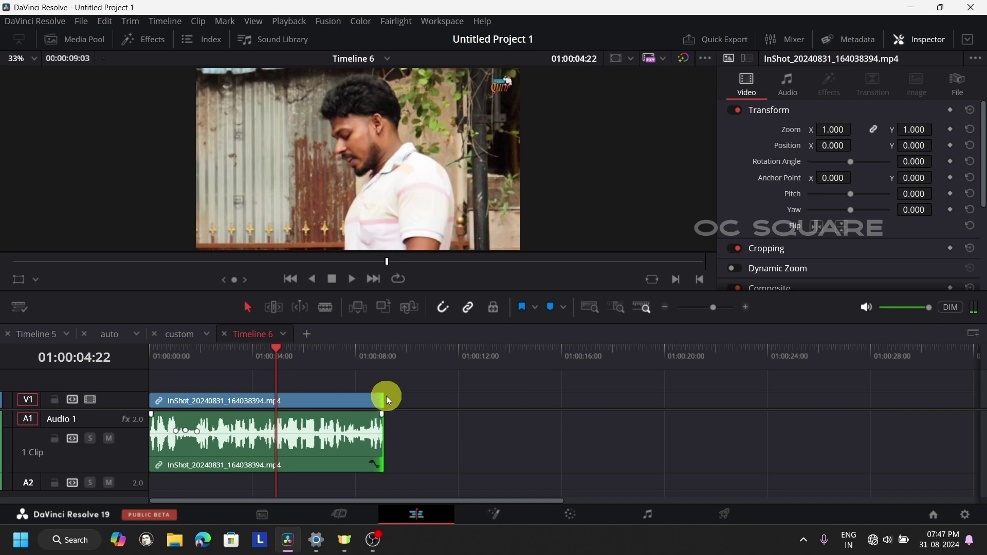
{"action": "left_click_drag", "start_coordinate": [388, 401], "coordinate": [981, 387]}
{"action": "scroll", "coordinate": [689, 452], "scroll_direction": "down", "scroll_amount": 4}
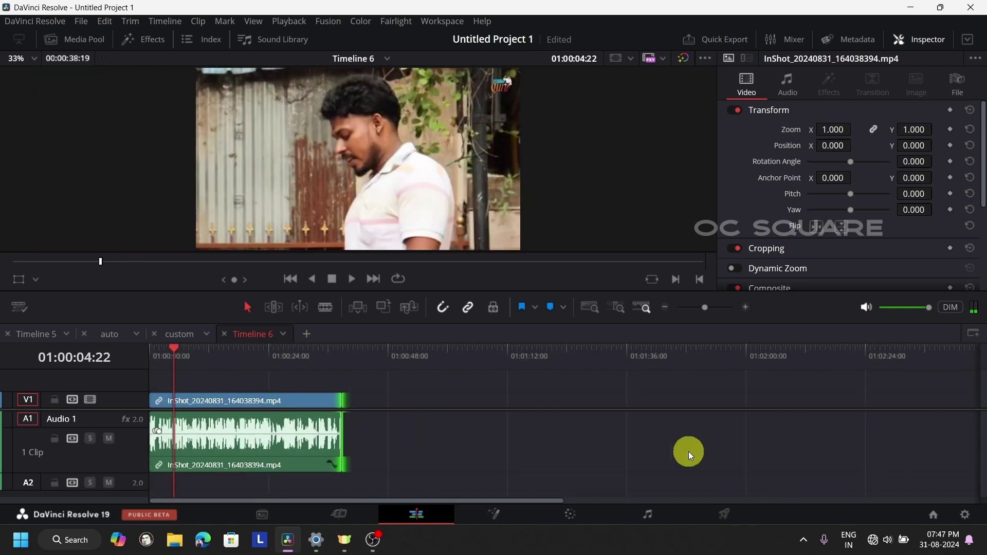
Extend the end of the linked clip to about 1 minute 56 seconds and play the timeline from about 50 seconds on the Edit page
{"action": "left_click_drag", "start_coordinate": [342, 400], "coordinate": [726, 408]}
{"action": "scroll", "coordinate": [558, 390], "scroll_direction": "down", "scroll_amount": 1}
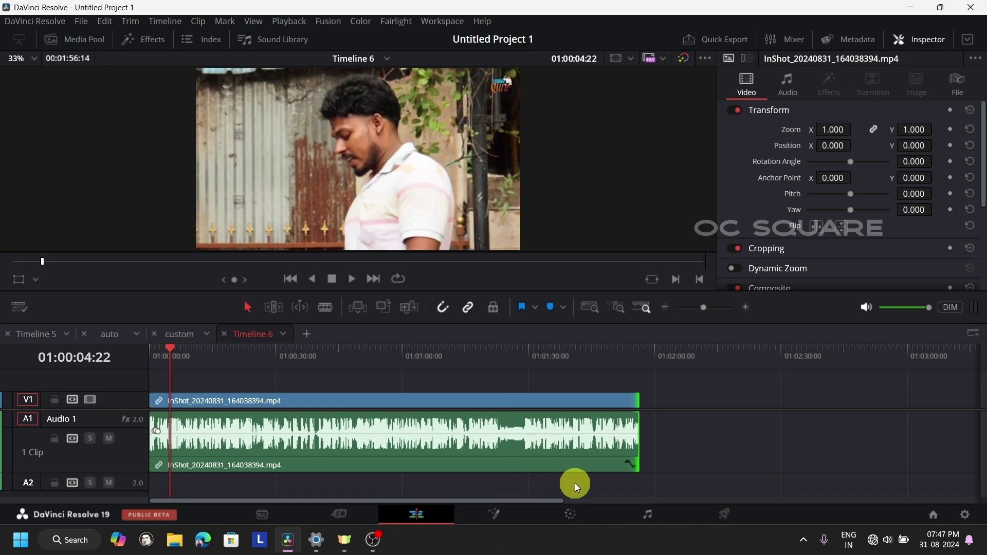
{"action": "left_click", "coordinate": [649, 512]}
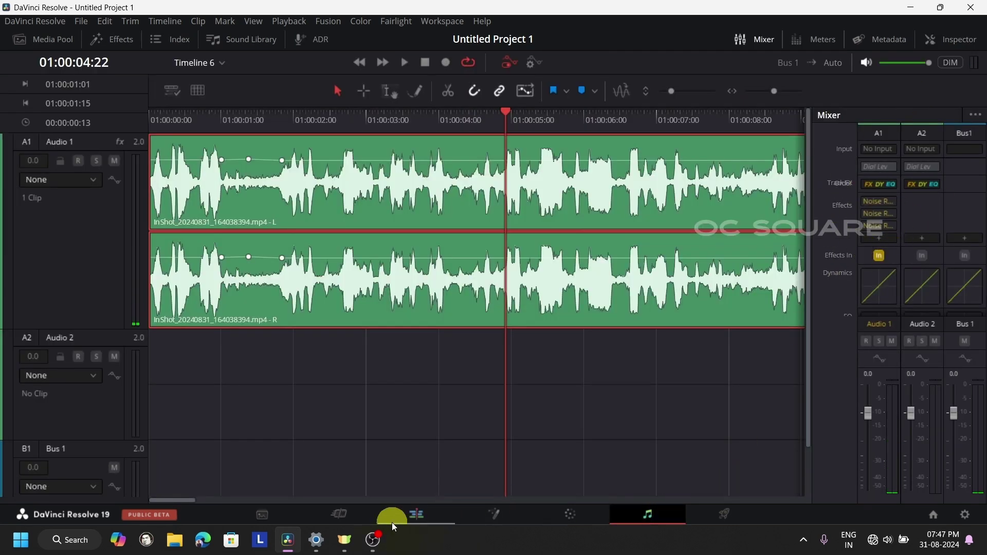
{"action": "left_click", "coordinate": [416, 516]}
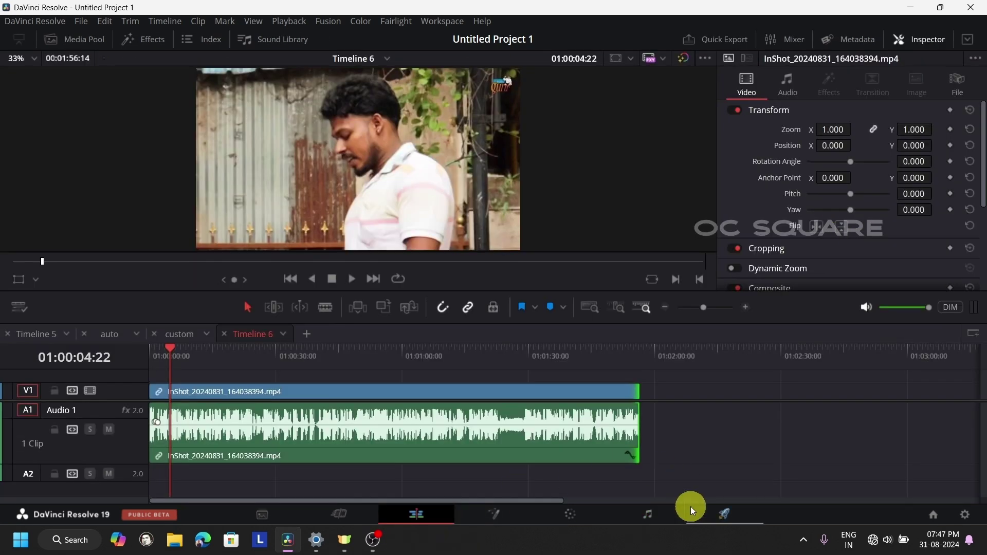
{"action": "left_click", "coordinate": [360, 362]}
{"action": "left_click", "coordinate": [353, 276]}
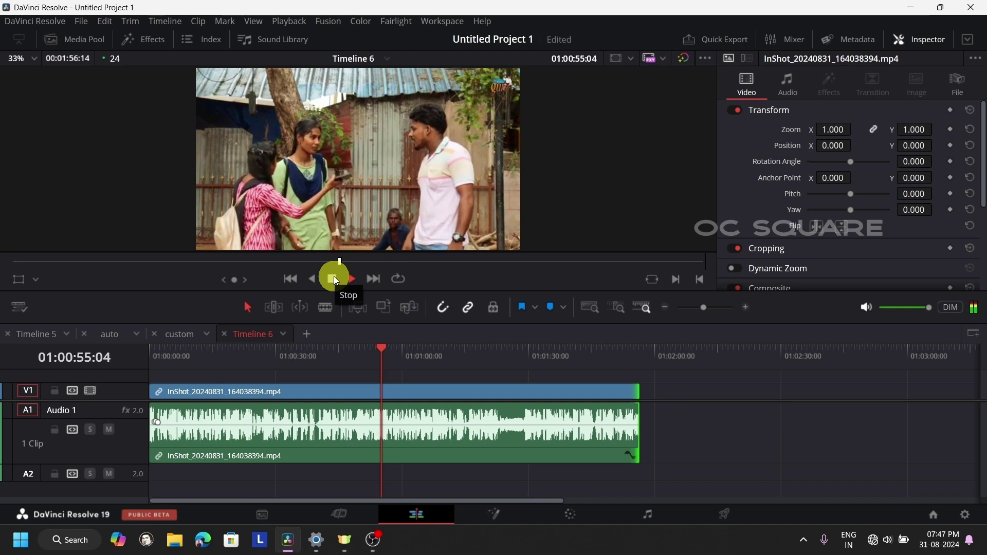
{"action": "left_click", "coordinate": [334, 278]}
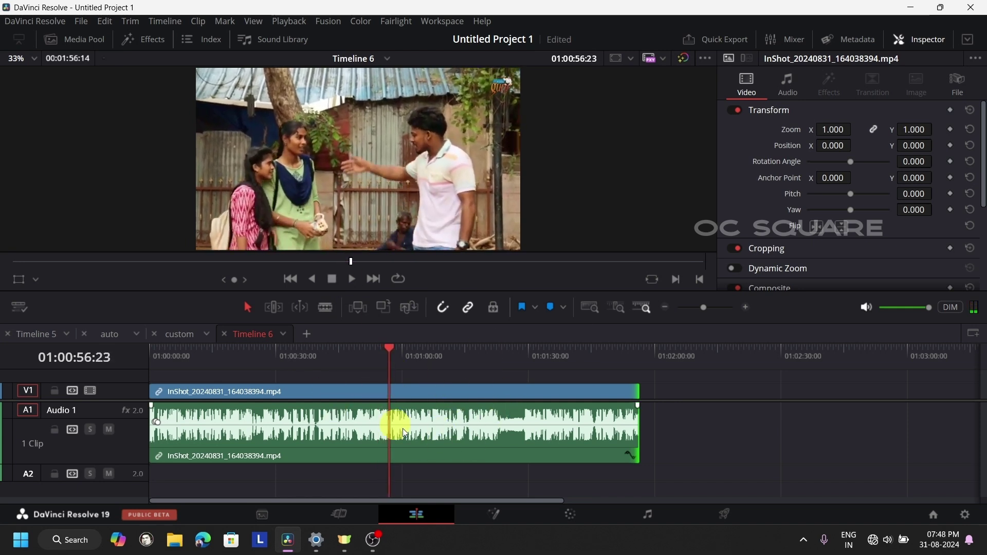
Split the linked clip at 01:00:56:17 and 01:01:01:11 to isolate a middle segment
{"action": "scroll", "coordinate": [523, 421], "scroll_direction": "up", "scroll_amount": 3}
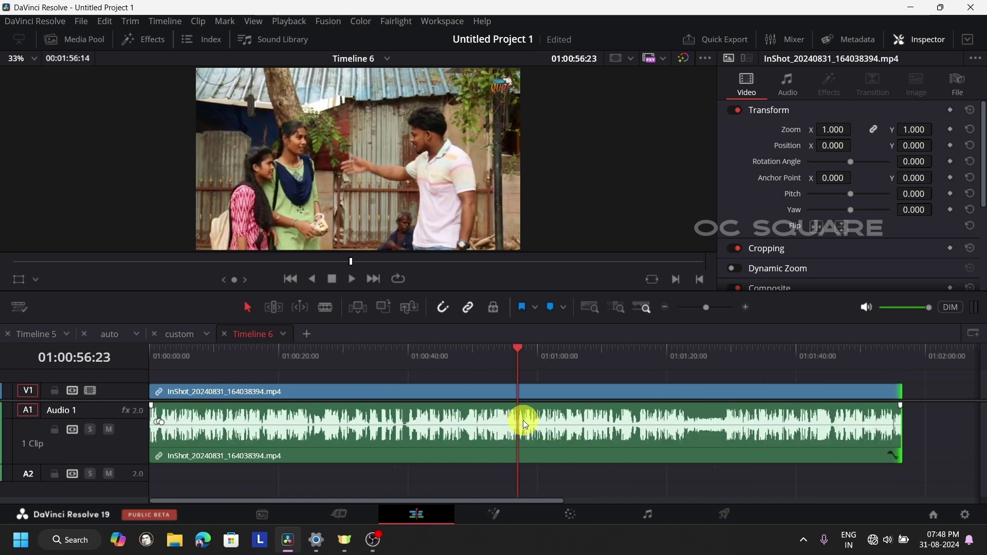
{"action": "scroll", "coordinate": [533, 418], "scroll_direction": "up", "scroll_amount": 2}
{"action": "left_click", "coordinate": [546, 359]}
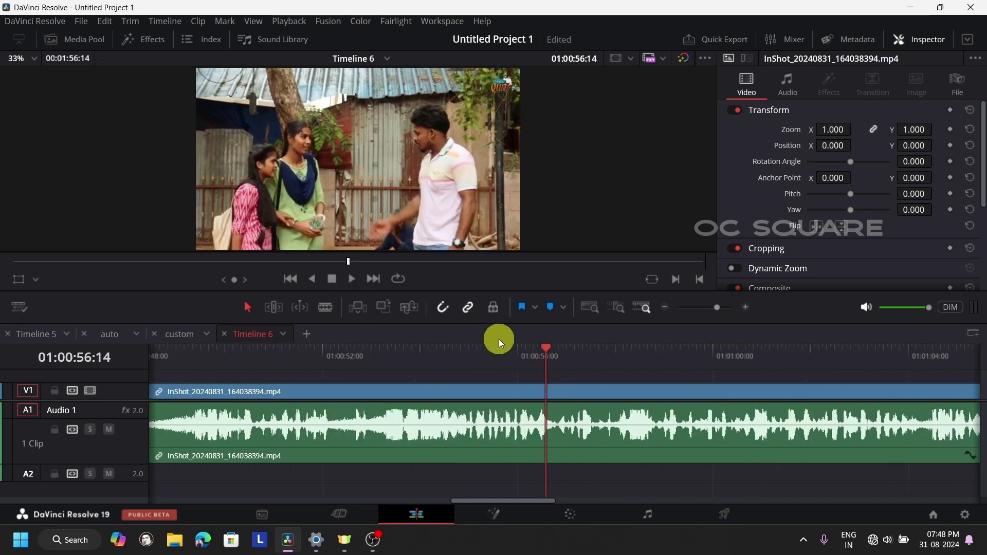
{"action": "left_click_drag", "start_coordinate": [548, 352], "coordinate": [553, 352]}
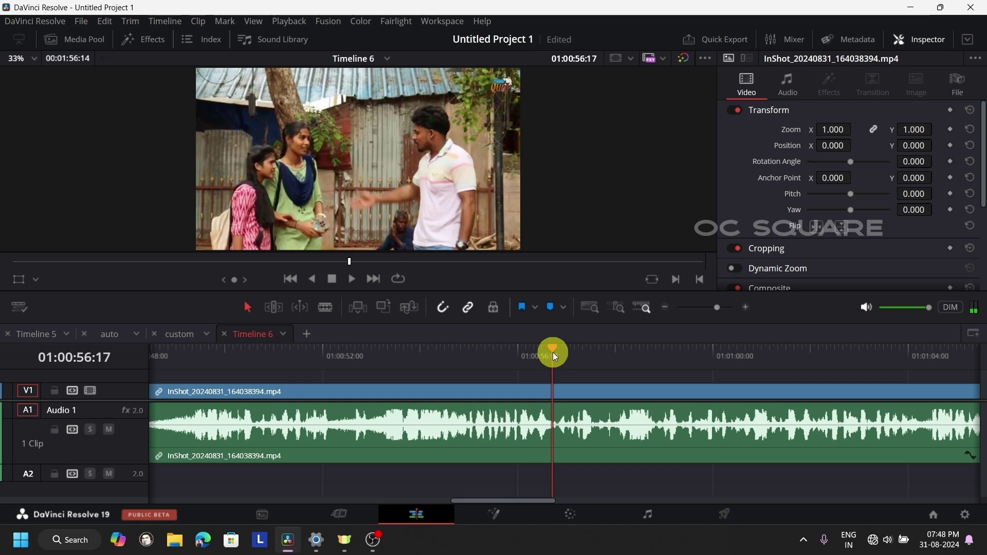
{"action": "key", "text": "ctrl+b"}
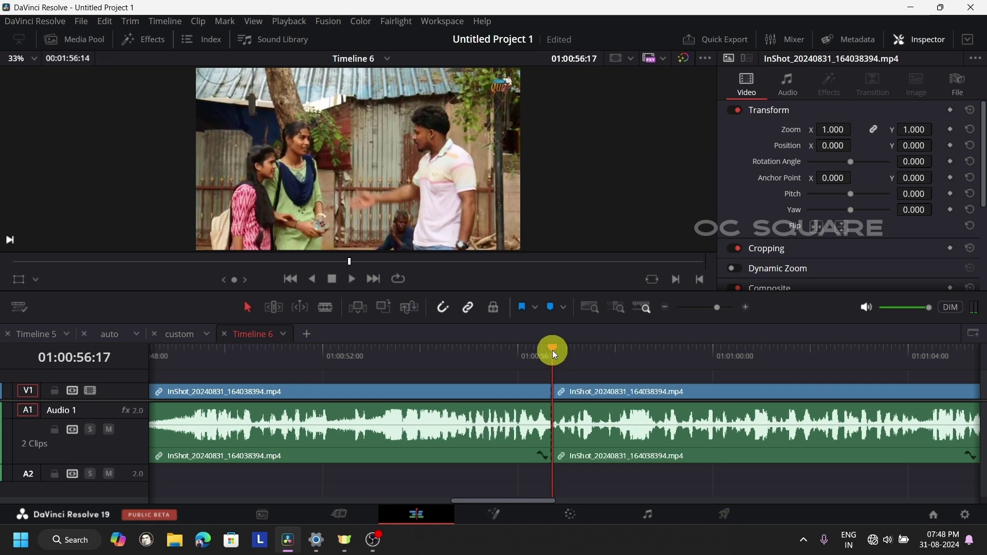
{"action": "left_click", "coordinate": [346, 280]}
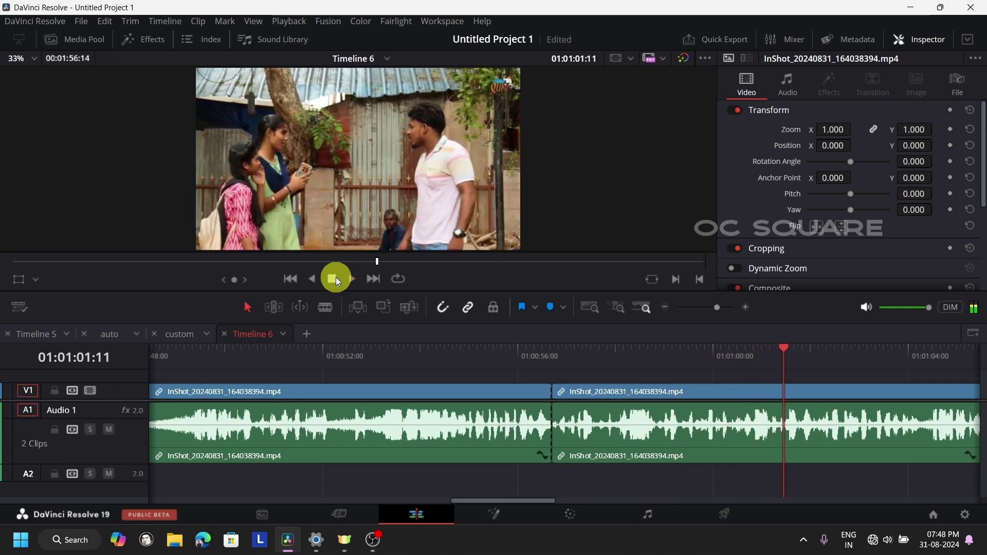
{"action": "key", "text": "ctrl+b"}
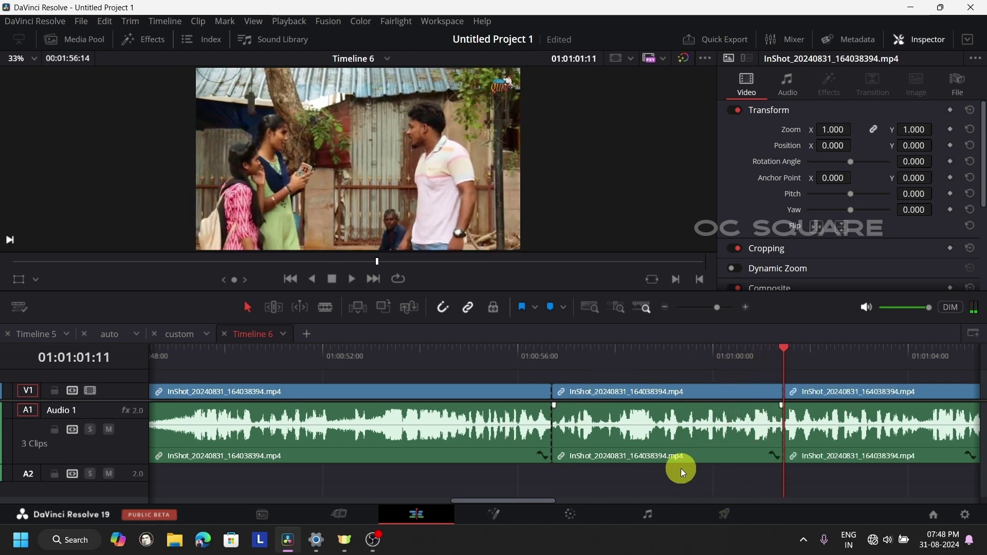
Move the middle segment to V2 and Audio 2, play it from its start, and return it to V1 and Audio 1
{"action": "left_click_drag", "start_coordinate": [658, 390], "coordinate": [653, 376]}
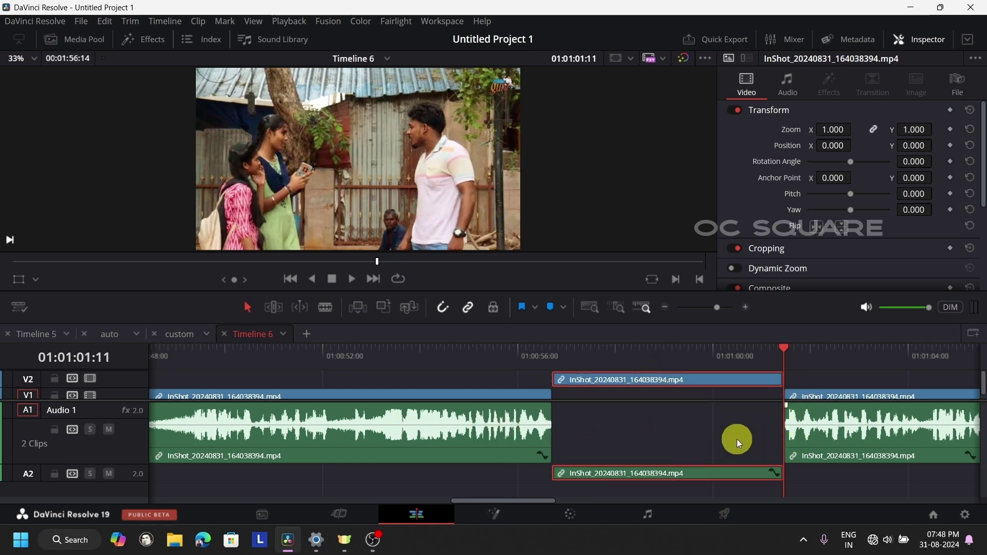
{"action": "left_click", "coordinate": [553, 354]}
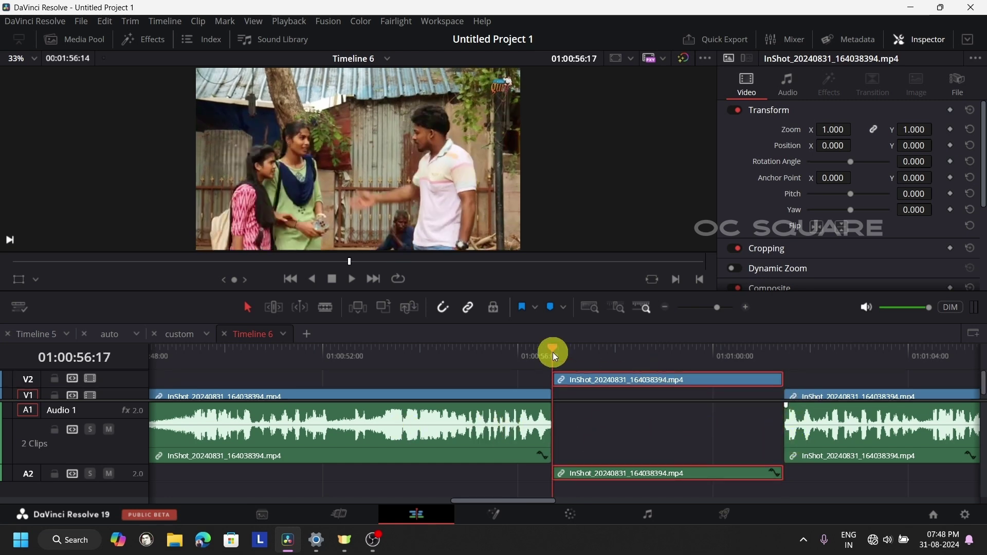
{"action": "left_click", "coordinate": [349, 277]}
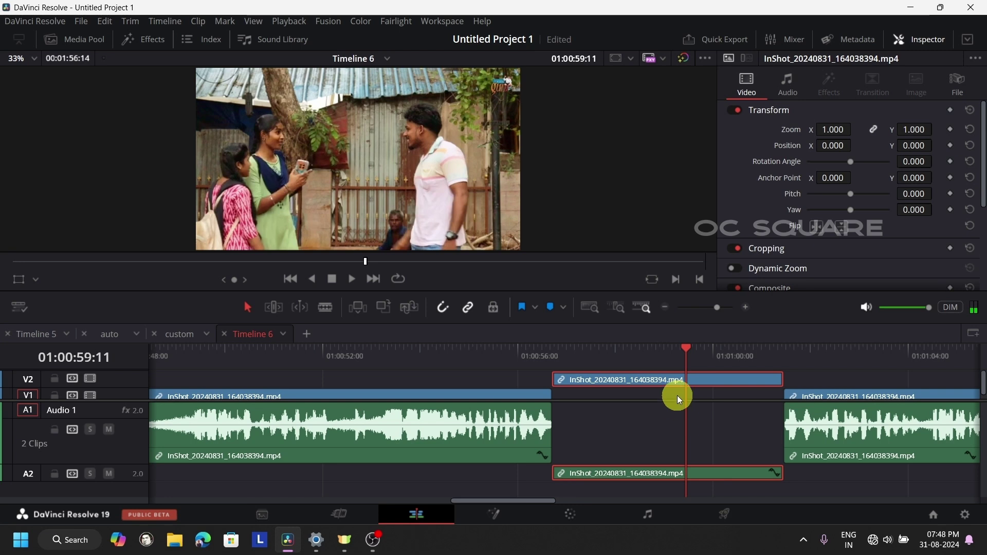
{"action": "left_click_drag", "start_coordinate": [668, 378], "coordinate": [667, 403]}
Replay the middle segment on Audio 1 from 01:00:56:17, stop playback, and save the project
{"action": "key", "text": "Up"}
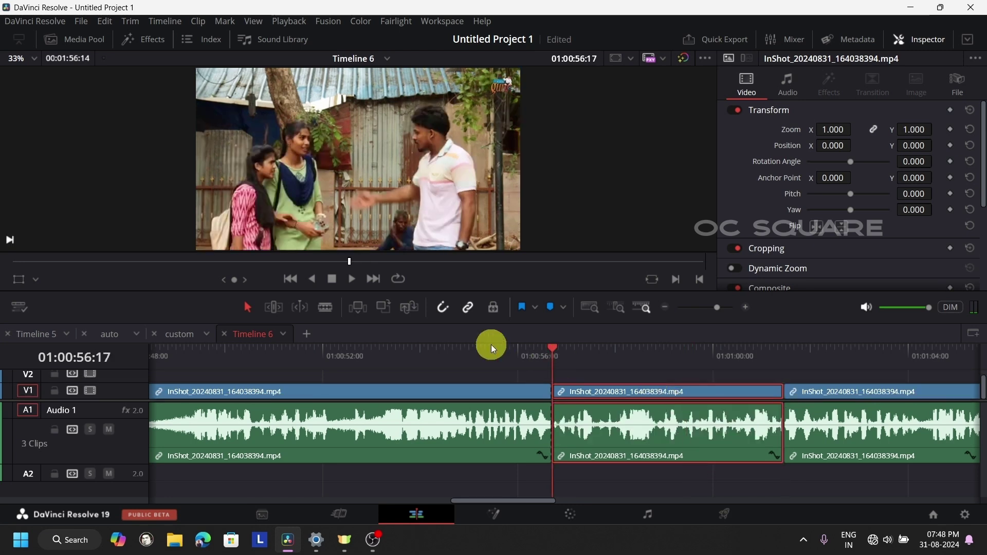
{"action": "left_click", "coordinate": [347, 277]}
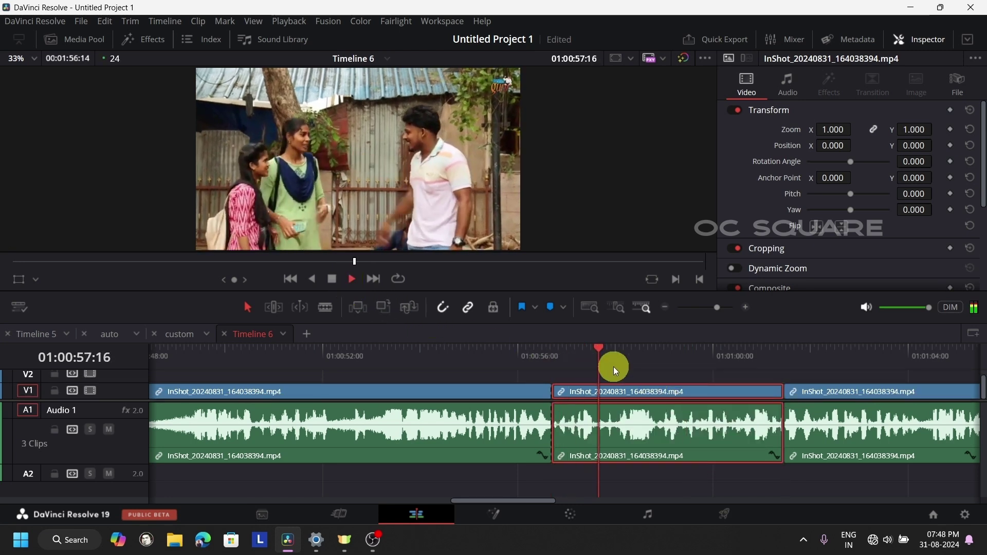
{"action": "left_click", "coordinate": [334, 277]}
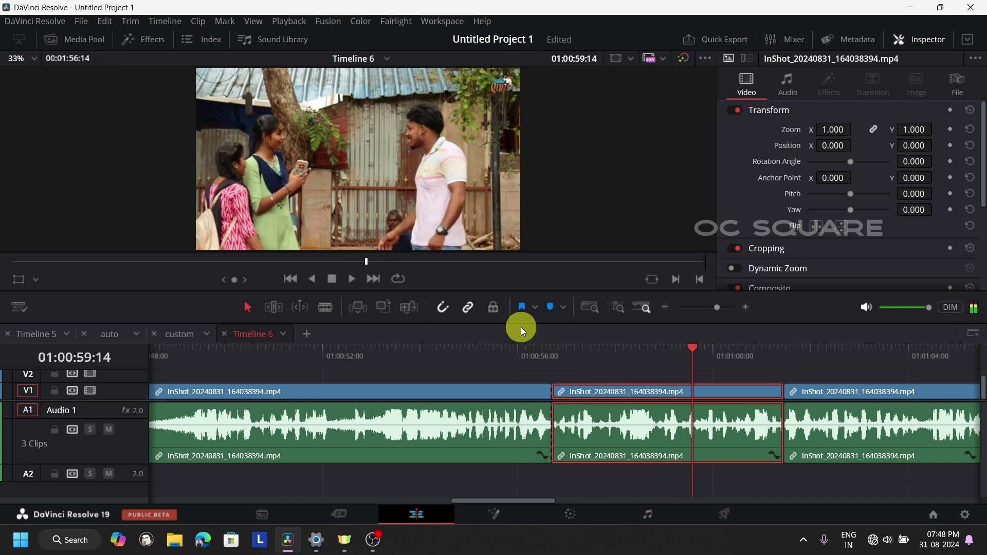
{"action": "key", "text": "ctrl+s"}
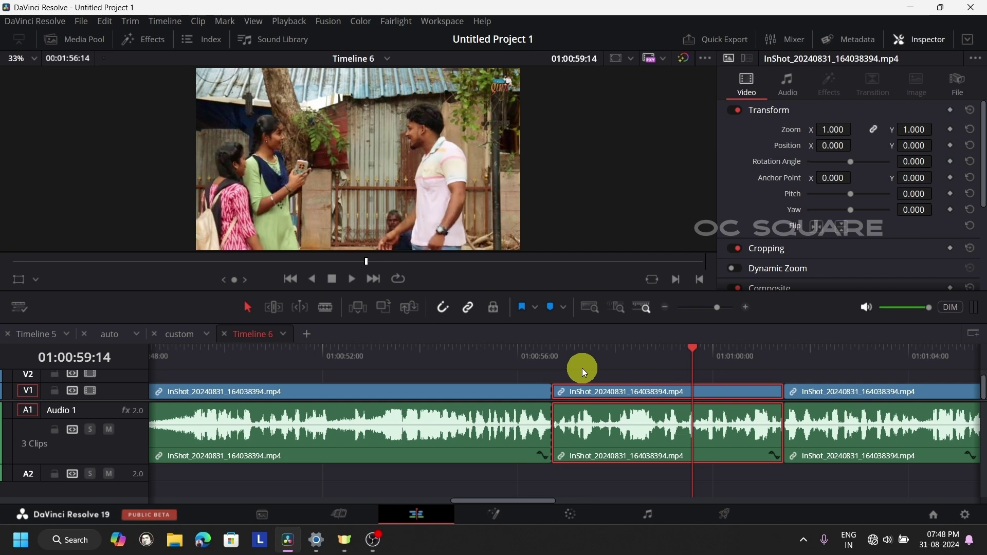
Apply the Noise Reduction effect twice directly to the selected Audio 1 clip on the Fairlight page, closing each effect window
{"action": "left_click", "coordinate": [661, 515]}
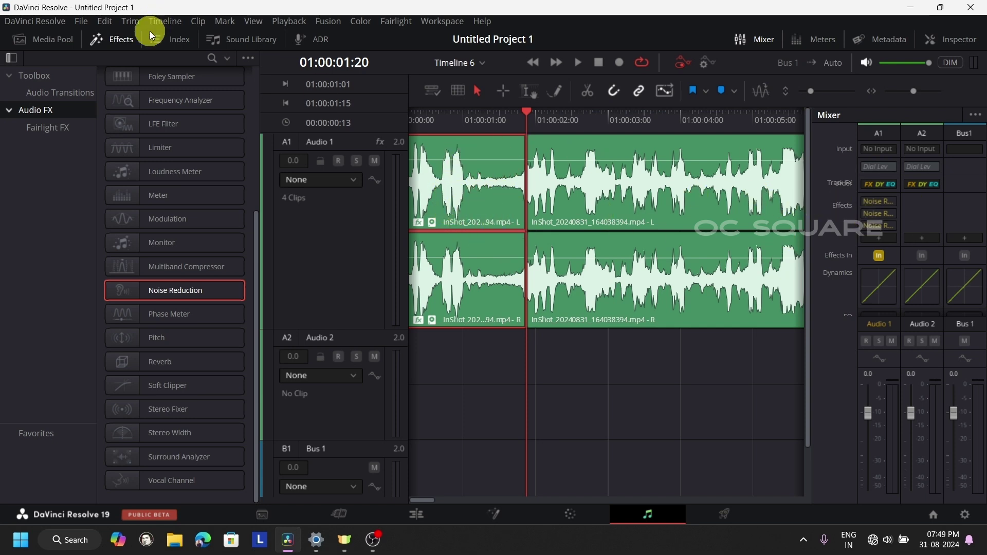
{"action": "left_click", "coordinate": [110, 39]}
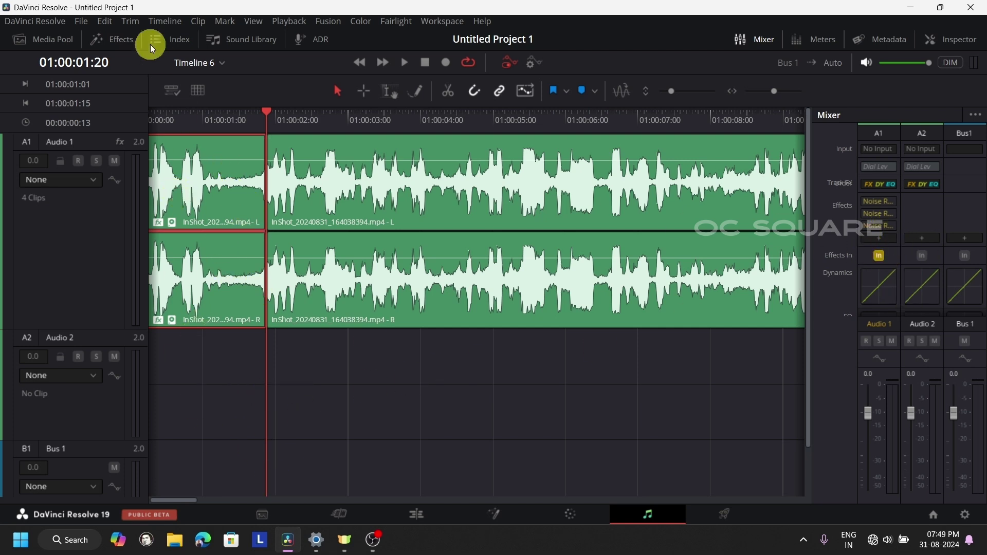
{"action": "left_click", "coordinate": [118, 43]}
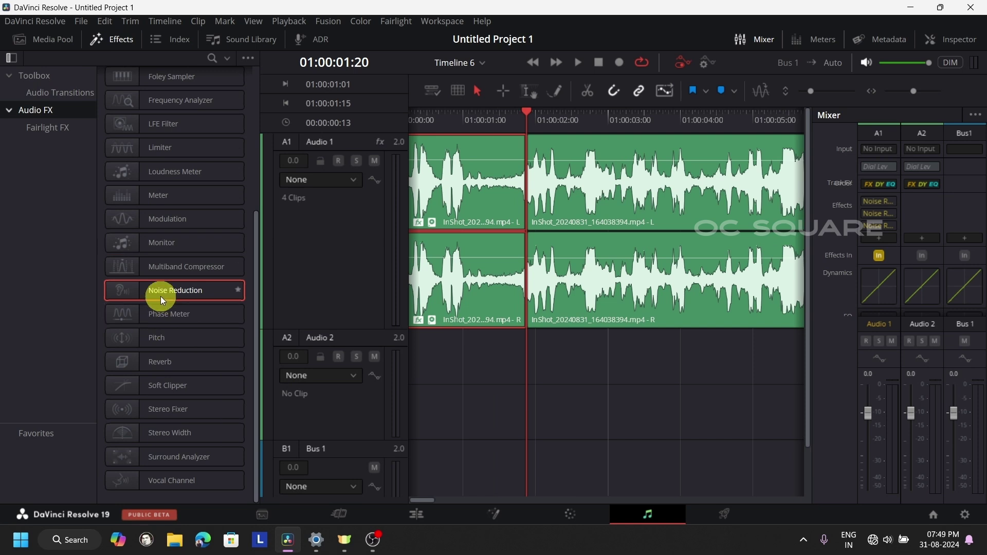
{"action": "left_click_drag", "start_coordinate": [160, 294], "coordinate": [443, 196]}
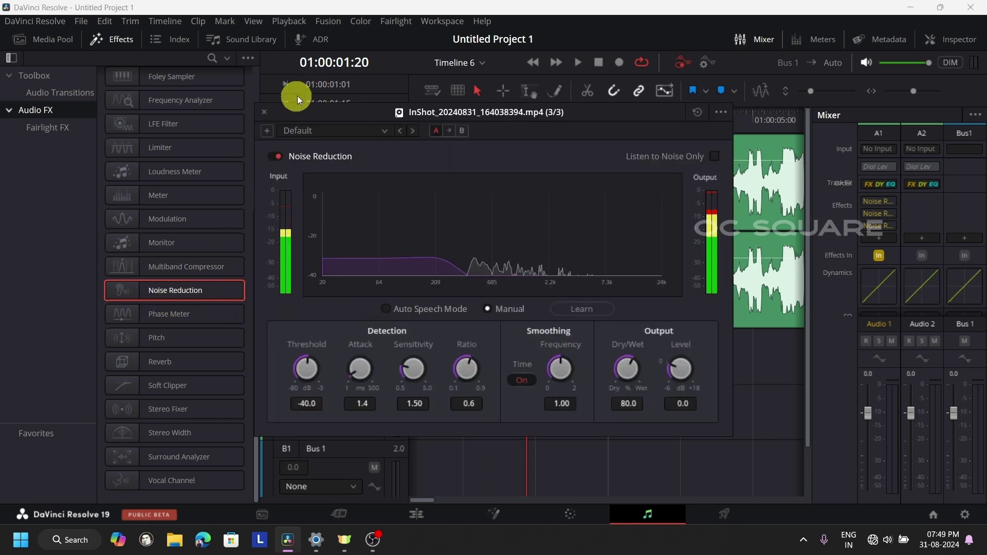
{"action": "left_click", "coordinate": [262, 111]}
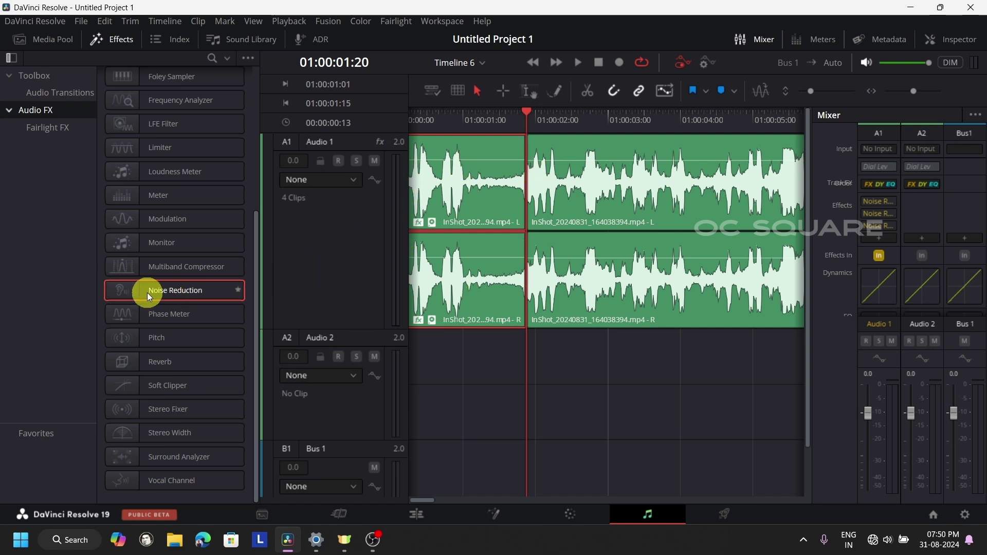
{"action": "left_click_drag", "start_coordinate": [147, 293], "coordinate": [468, 287]}
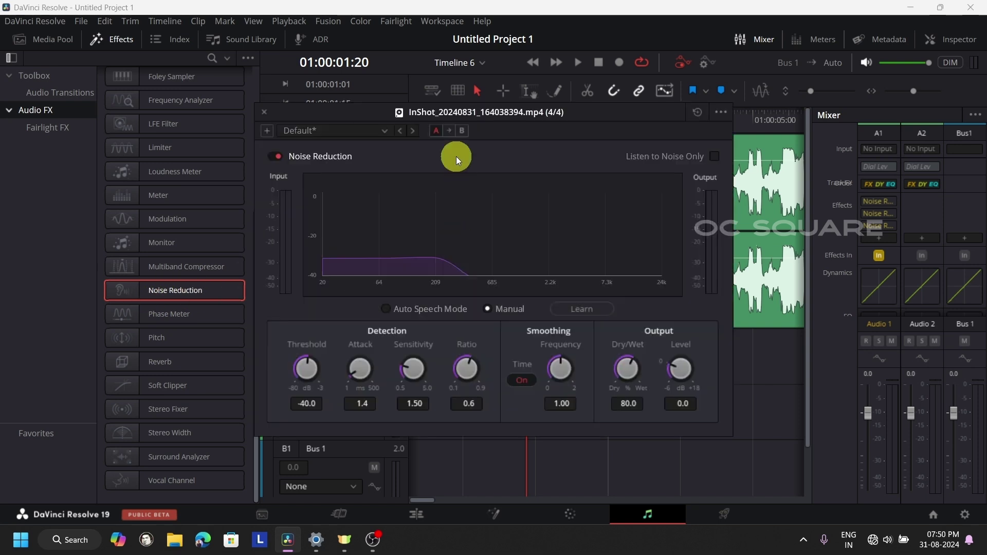
{"action": "left_click", "coordinate": [263, 111]}
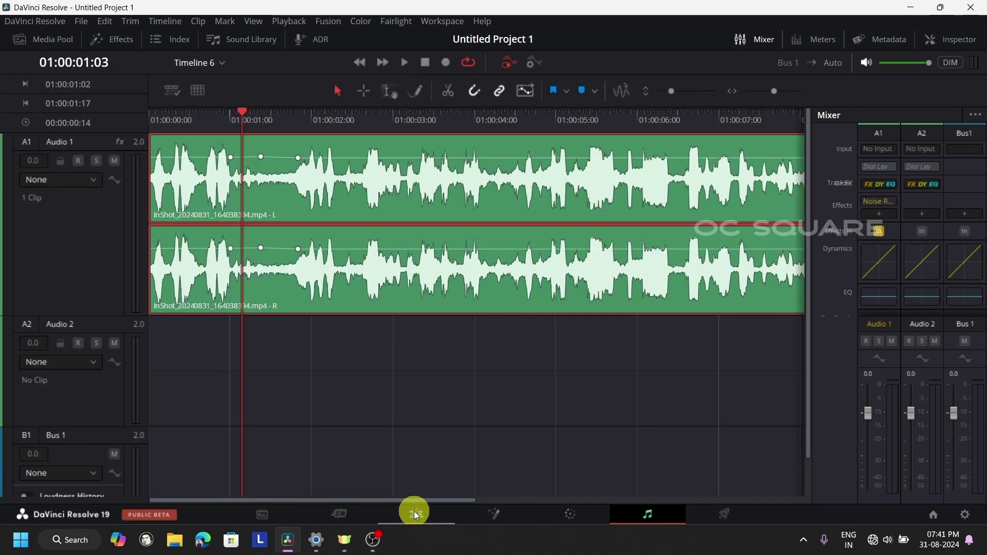
Review the three Noise Reduction effects on Audio 1 in the custom timeline by opening each slot's effect window
{"action": "left_click", "coordinate": [415, 513]}
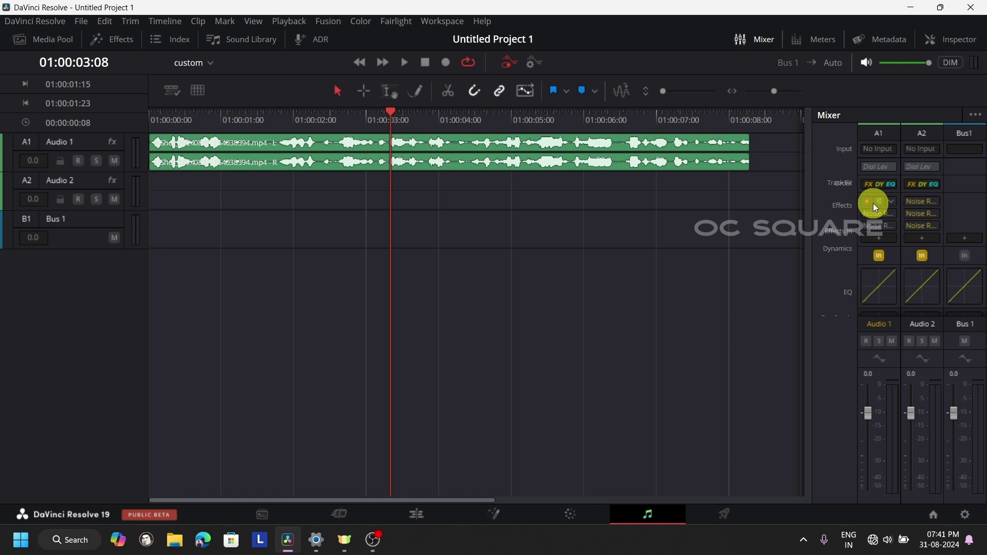
{"action": "double_click", "coordinate": [874, 202]}
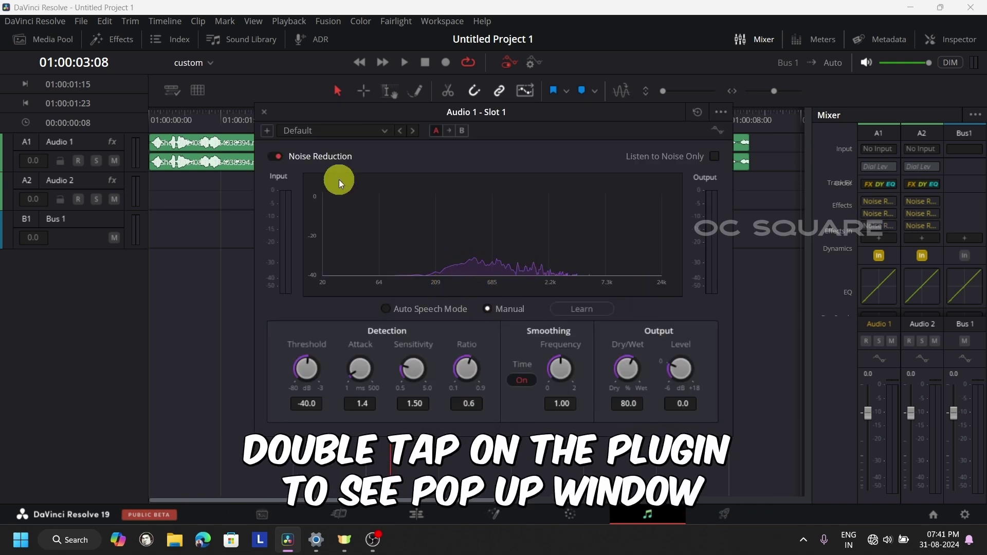
{"action": "left_click", "coordinate": [263, 112]}
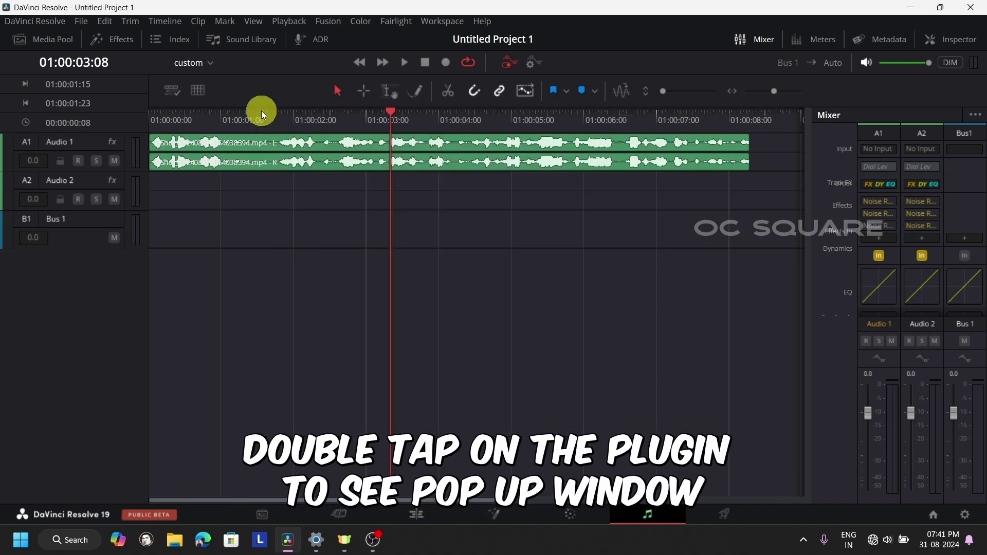
{"action": "double_click", "coordinate": [878, 214]}
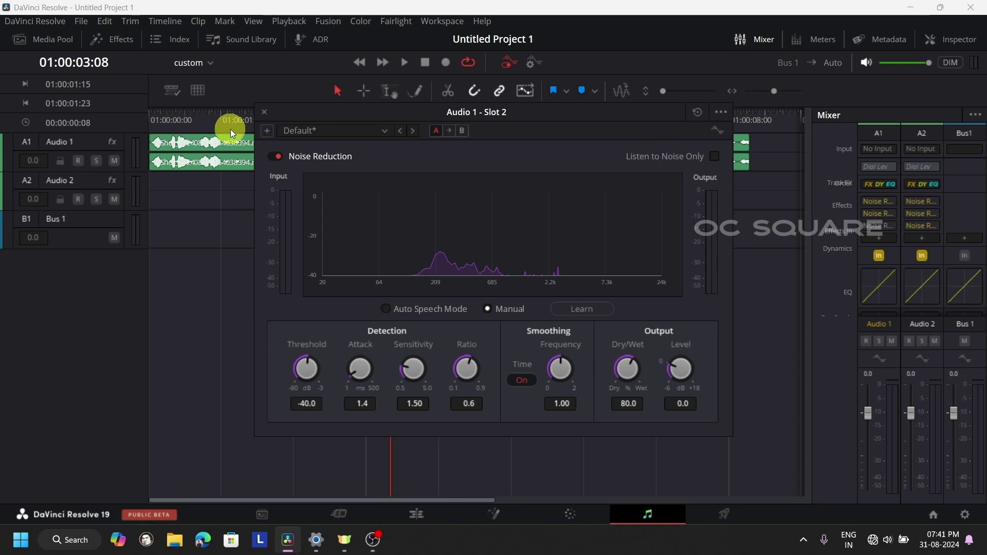
{"action": "left_click", "coordinate": [264, 112]}
{"action": "double_click", "coordinate": [879, 229]}
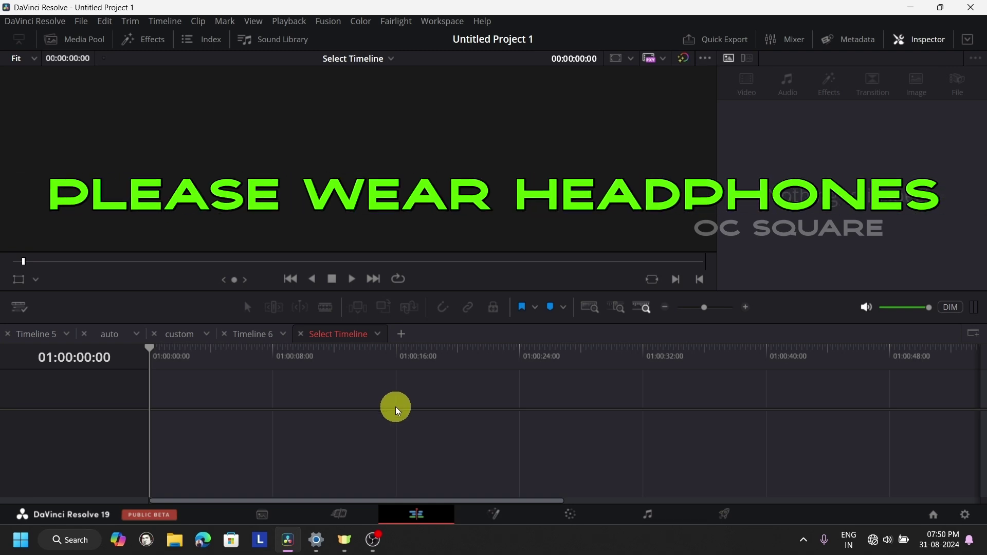
Create a new timeline from the InShot clip in the Media Pool on the Edit page and play its opening seconds
{"action": "left_click", "coordinate": [72, 40]}
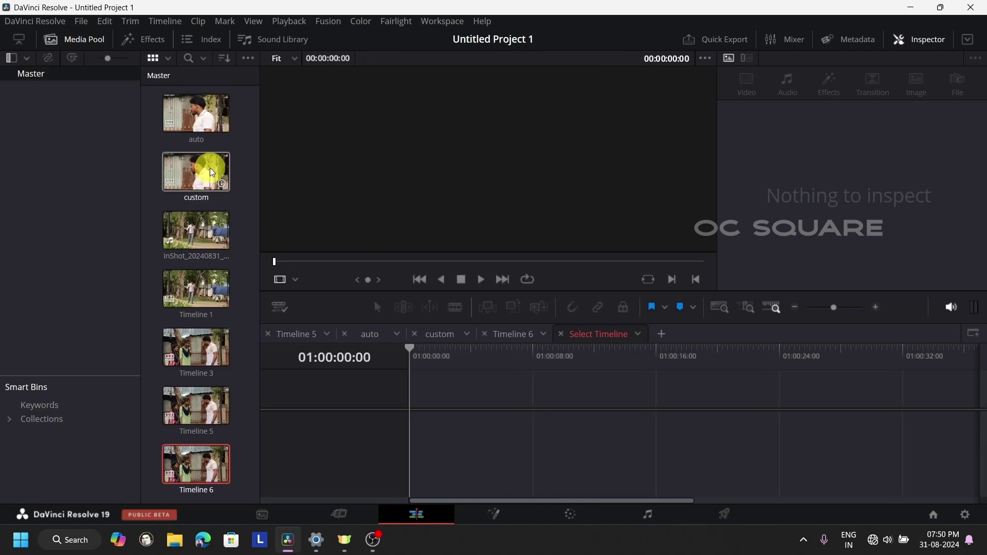
{"action": "left_click_drag", "start_coordinate": [227, 221], "coordinate": [504, 393]}
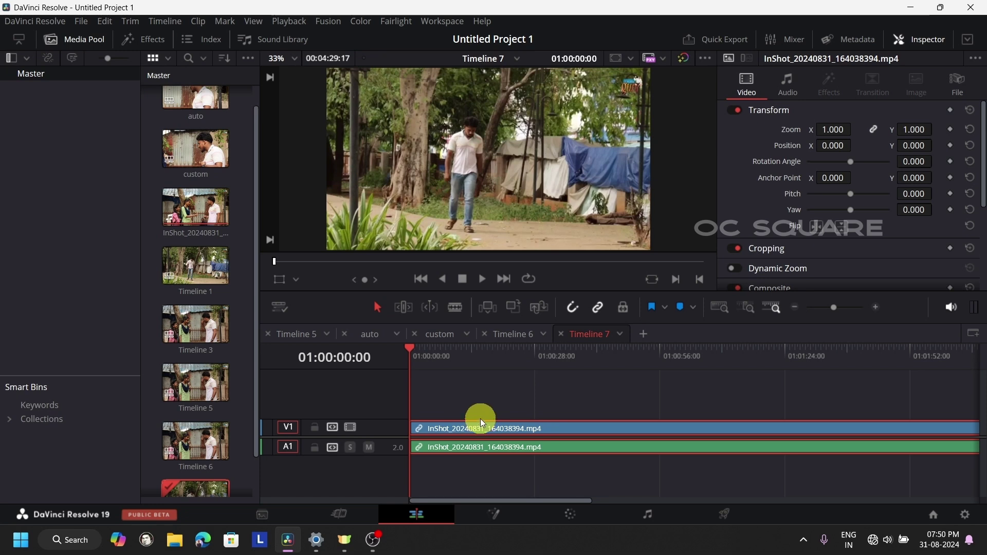
{"action": "left_click", "coordinate": [481, 278]}
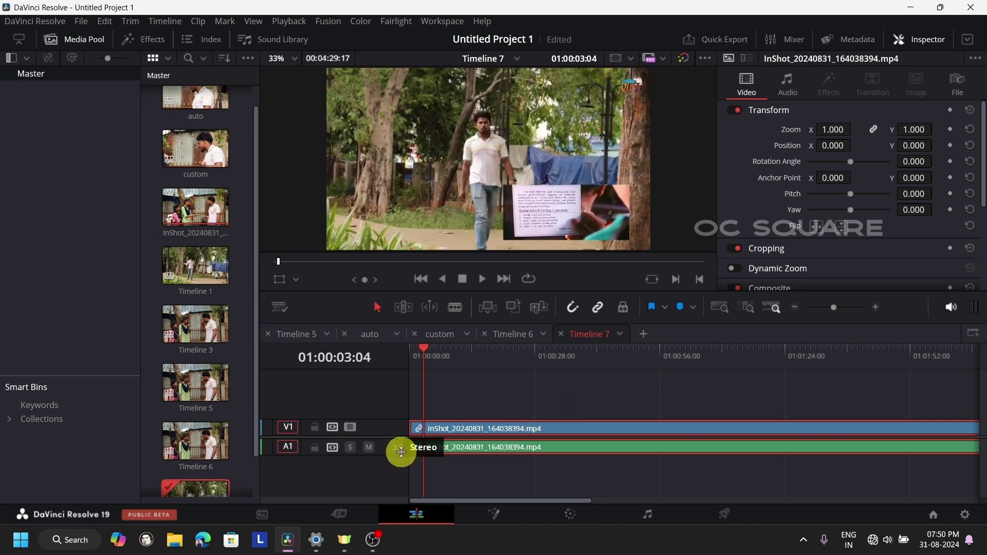
Enlarge the Audio 1 track, change its track type to Stereo, and play the opening second of the timeline
{"action": "left_click_drag", "start_coordinate": [402, 452], "coordinate": [402, 486]}
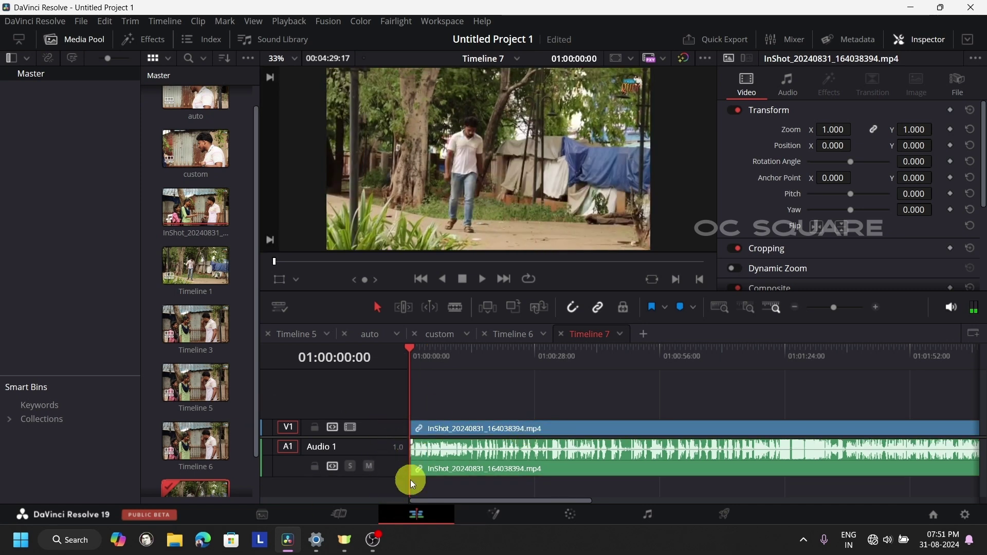
{"action": "right_click", "coordinate": [390, 446]}
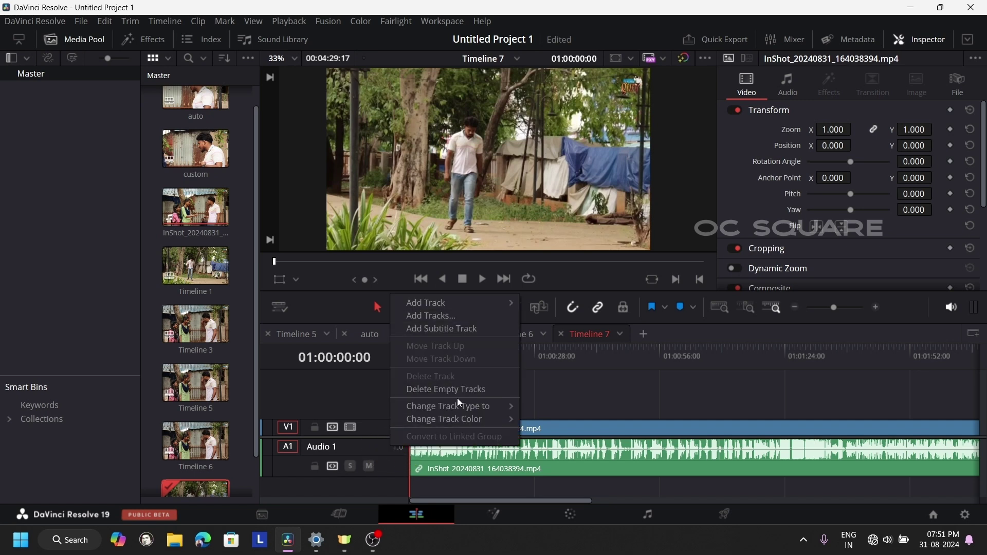
{"action": "left_click", "coordinate": [455, 432]}
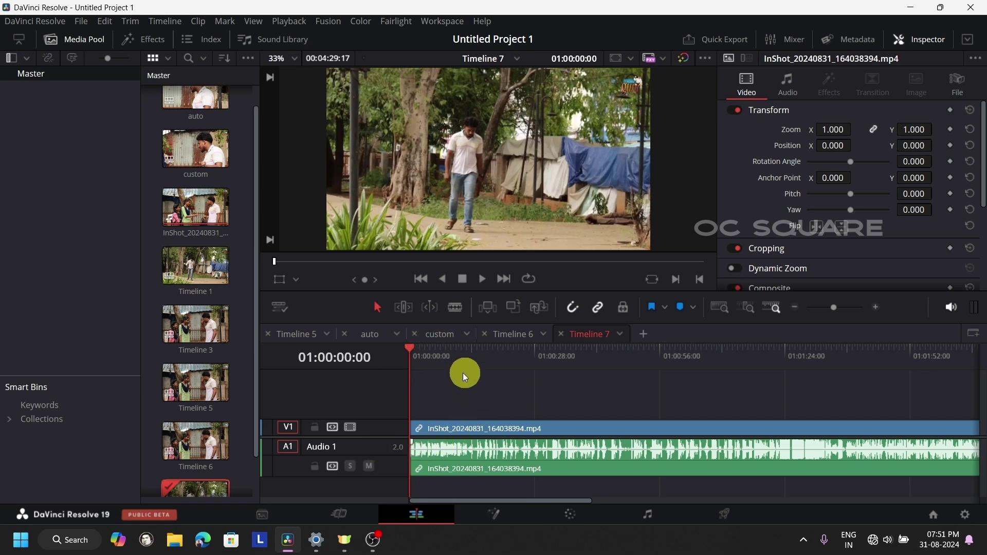
{"action": "left_click", "coordinate": [482, 285]}
{"action": "left_click", "coordinate": [479, 372]}
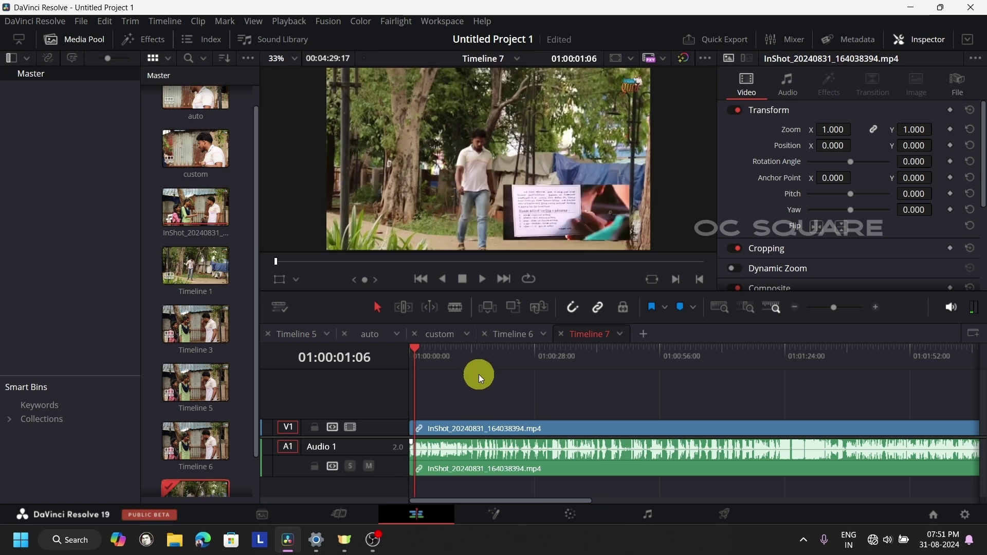
Change the Audio 1 track type to Mono and play on from 01:00:01:06 to hear the difference
{"action": "scroll", "coordinate": [480, 375], "scroll_direction": "up", "scroll_amount": 2}
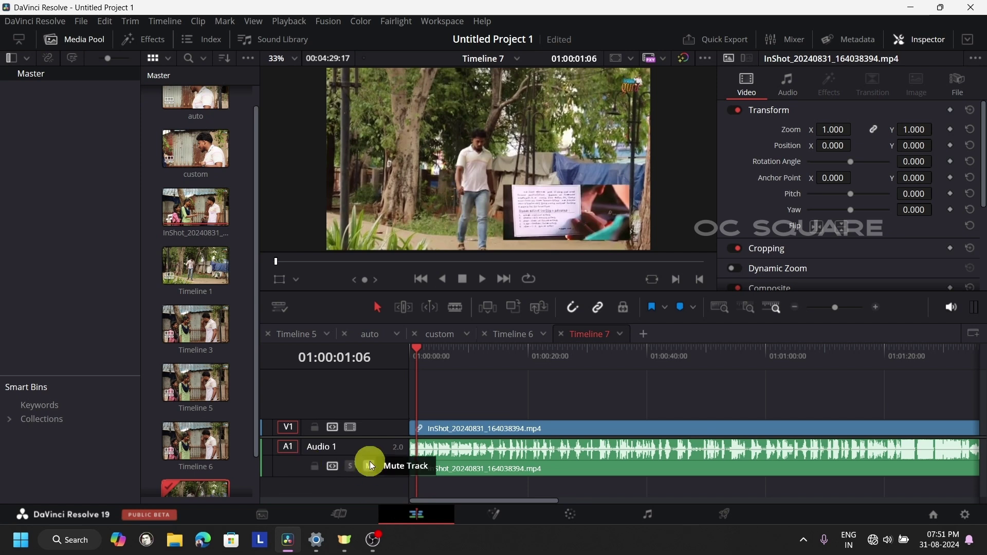
{"action": "right_click", "coordinate": [396, 449]}
{"action": "left_click", "coordinate": [393, 443]}
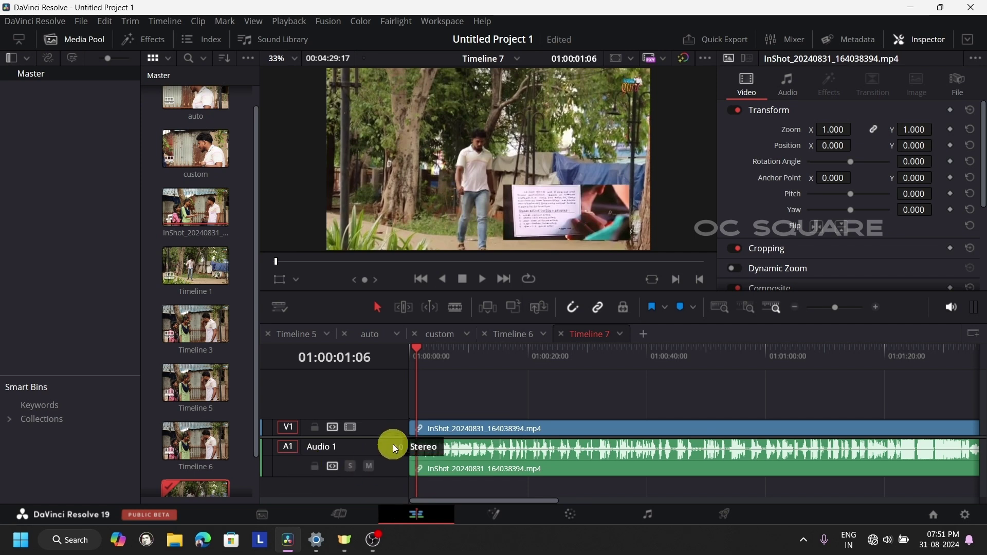
{"action": "right_click", "coordinate": [394, 449]}
{"action": "mouse_move", "coordinate": [439, 410]}
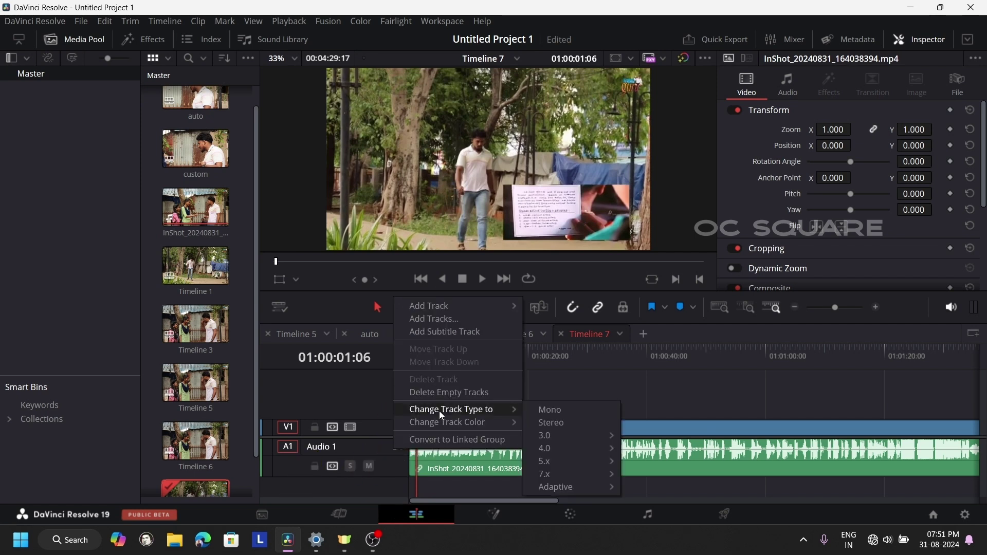
{"action": "left_click", "coordinate": [549, 407]}
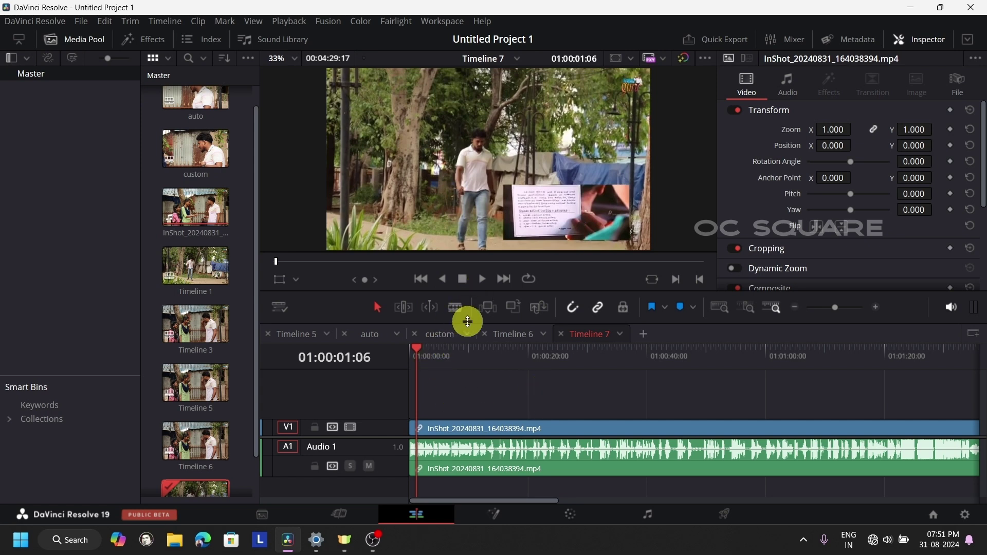
{"action": "left_click", "coordinate": [479, 281]}
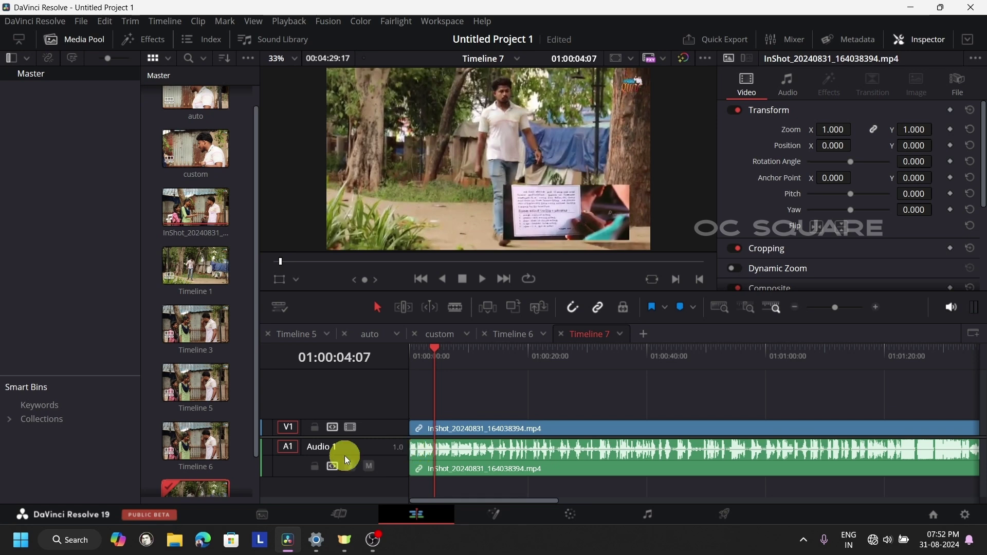
Change the Audio 1 track type to Stereo and play the timeline from its start to about 01:00:13:02
{"action": "right_click", "coordinate": [391, 450]}
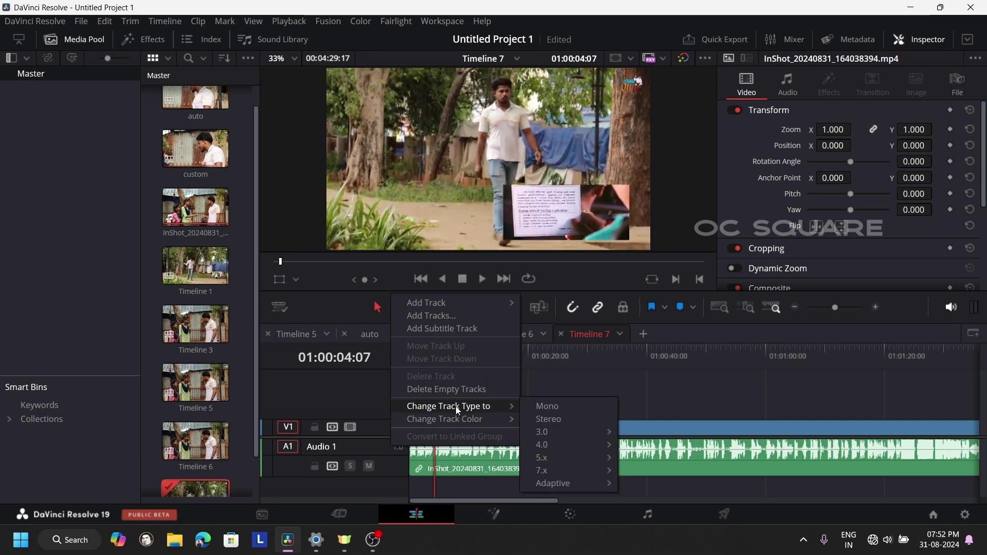
{"action": "left_click", "coordinate": [576, 409]}
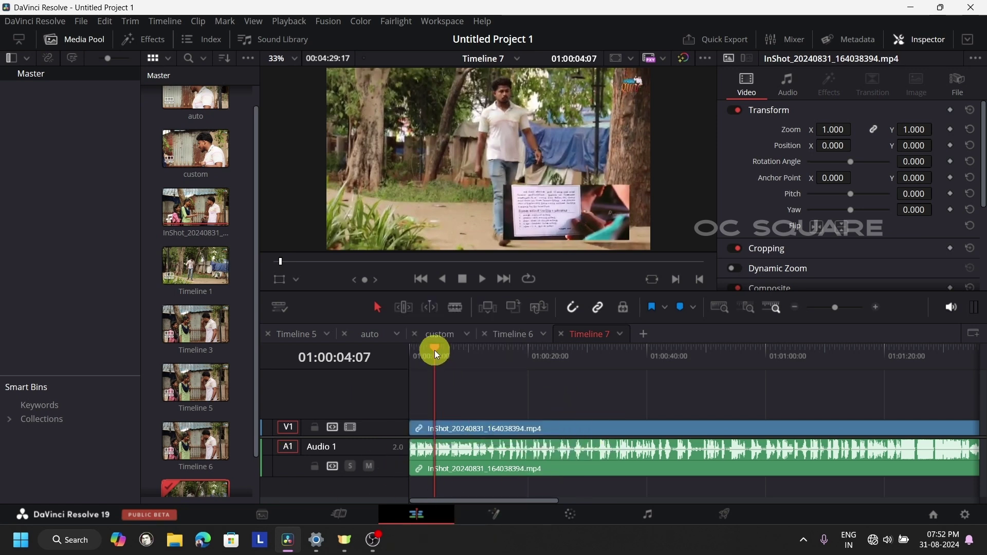
{"action": "left_click_drag", "start_coordinate": [434, 350], "coordinate": [386, 355]}
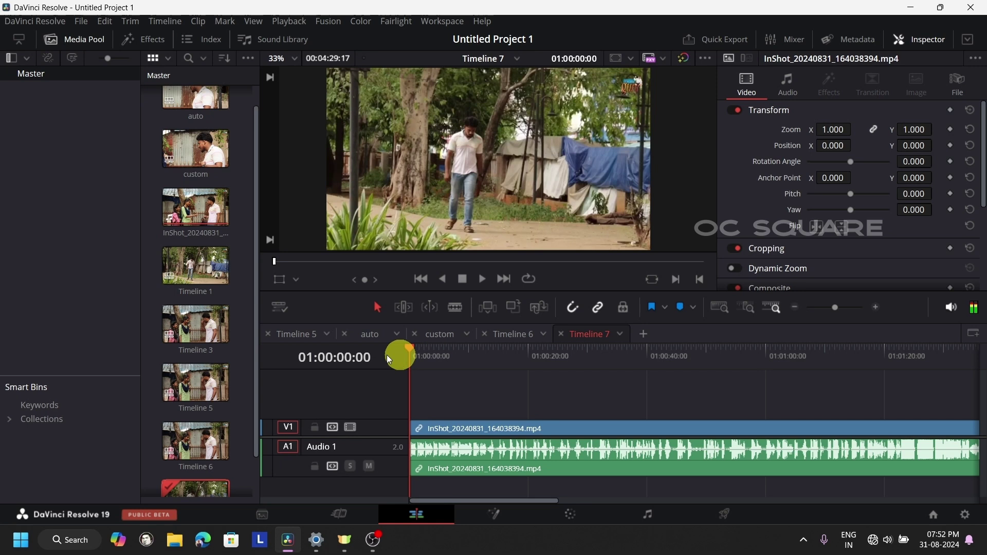
{"action": "left_click", "coordinate": [481, 279]}
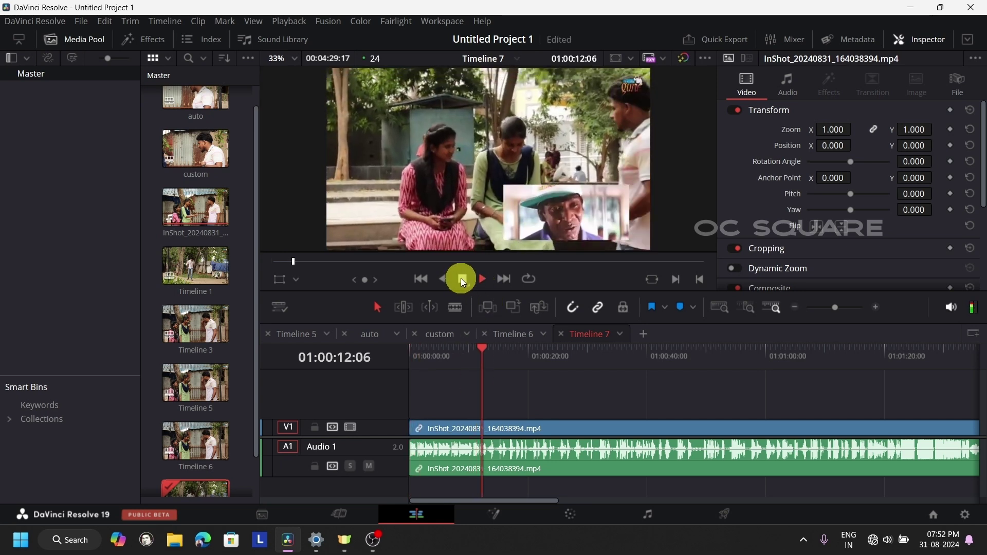
{"action": "left_click", "coordinate": [461, 278]}
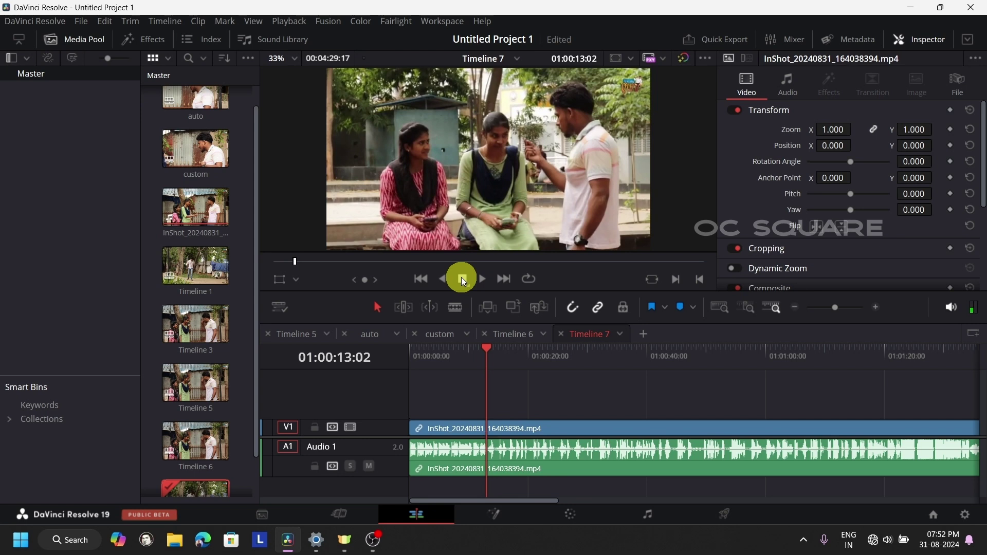
Set the right channel's source to Embedded Channel 1 in the InShot clip's audio attributes
{"action": "left_click", "coordinate": [381, 440]}
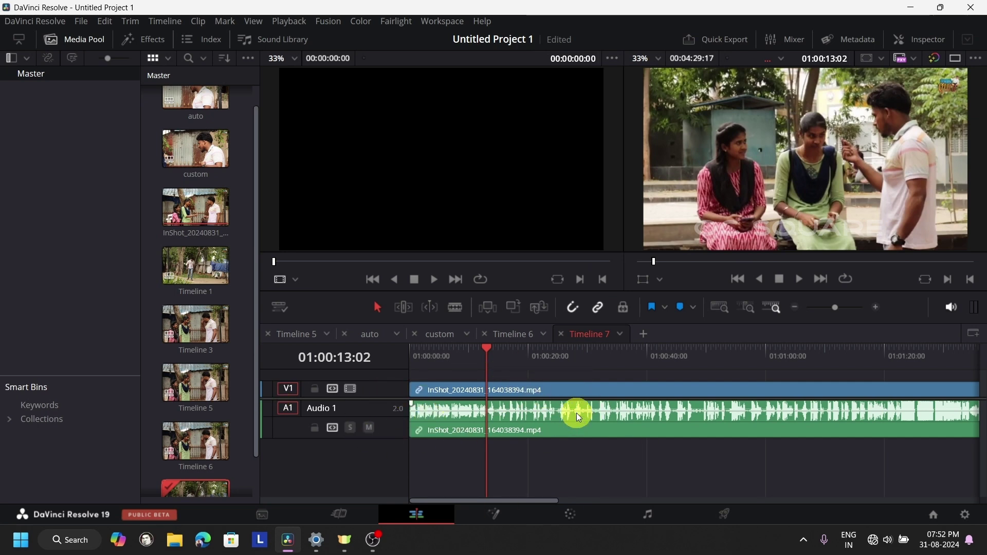
{"action": "left_click", "coordinate": [532, 418]}
{"action": "right_click", "coordinate": [532, 418]}
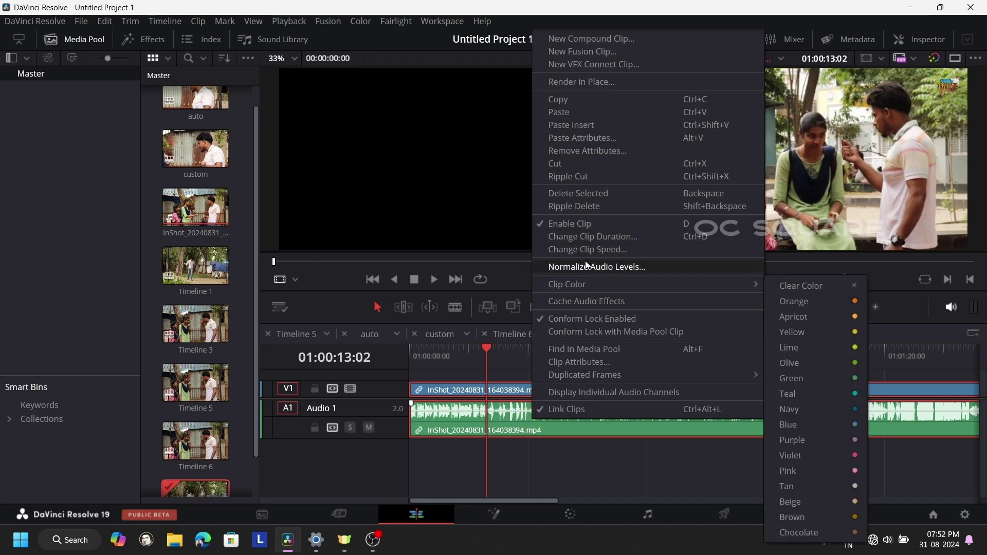
{"action": "left_click", "coordinate": [586, 363]}
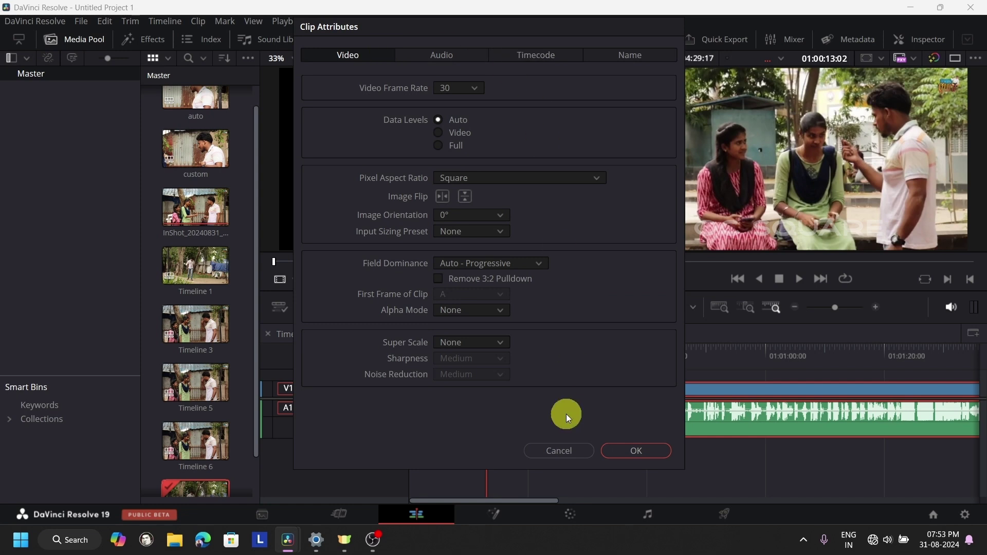
{"action": "left_click", "coordinate": [440, 61]}
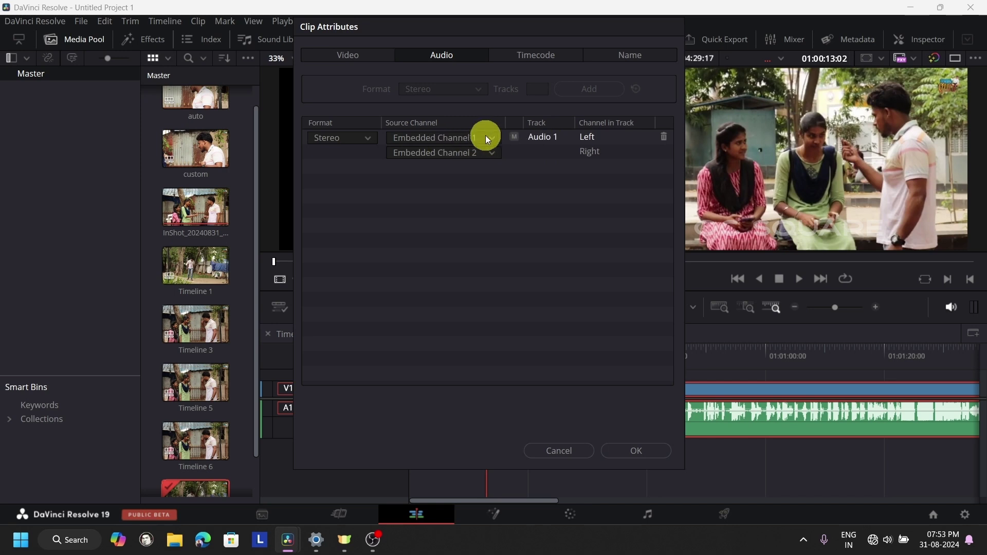
{"action": "left_click", "coordinate": [486, 153]}
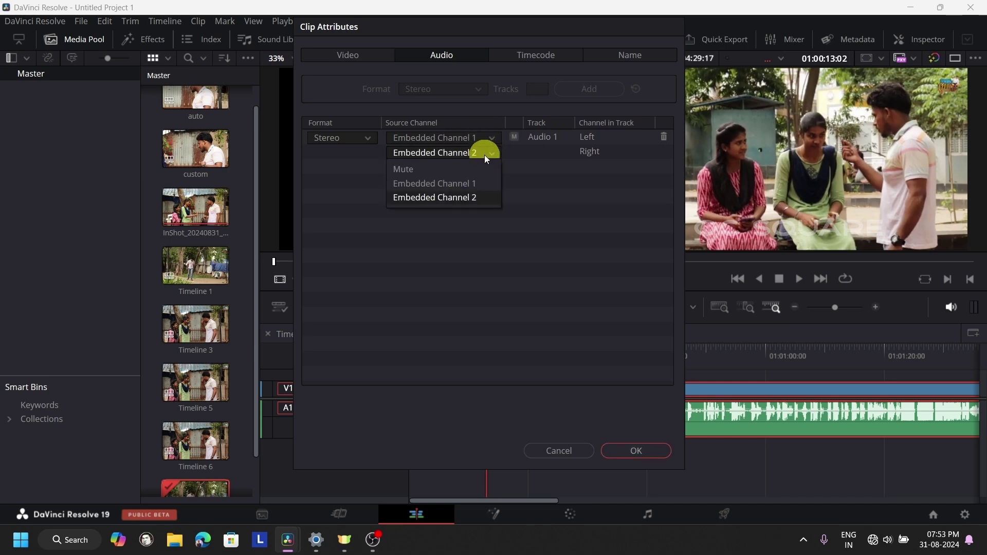
{"action": "left_click", "coordinate": [470, 184]}
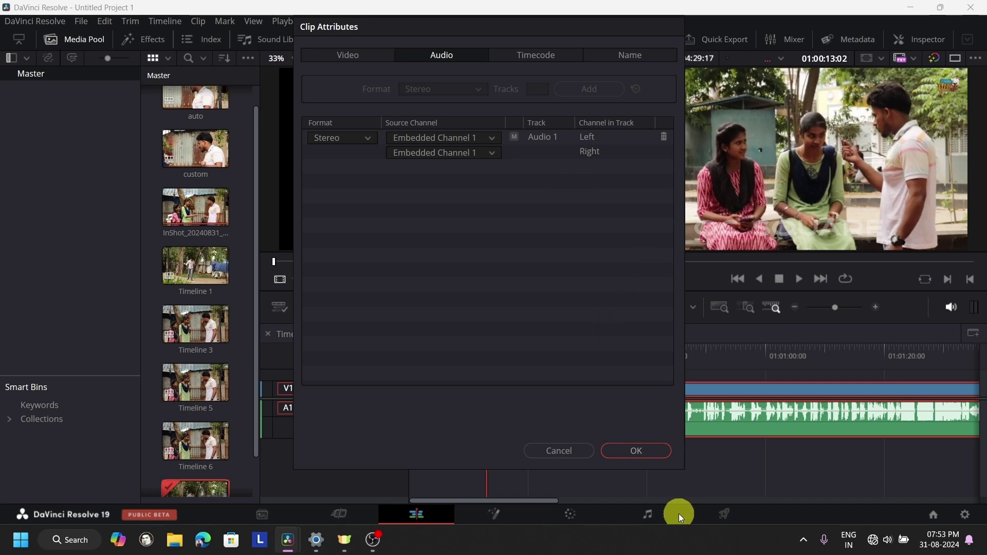
{"action": "left_click", "coordinate": [639, 451]}
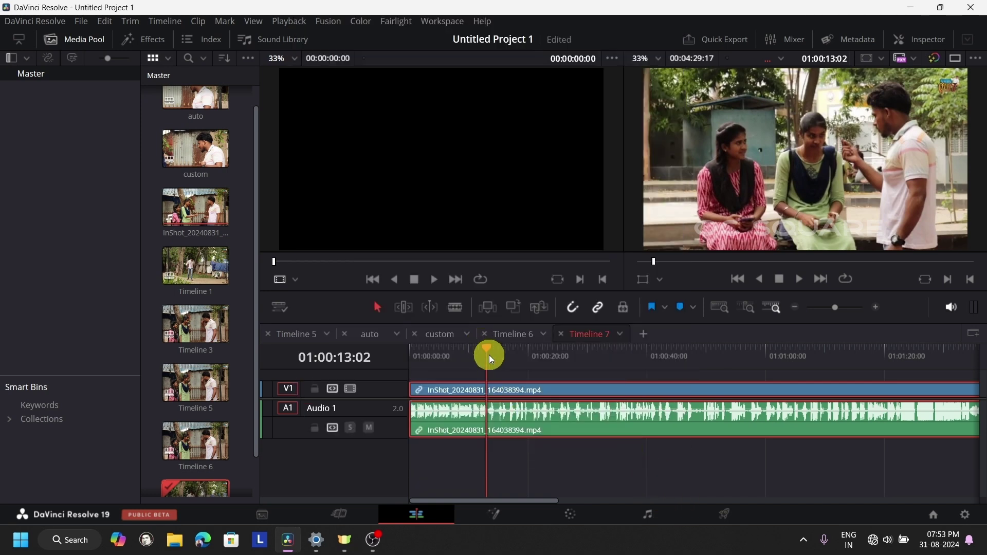
Play the timeline from its start, around 01:00:38 and around one minute in to check both channels, then stop playback
{"action": "left_click_drag", "start_coordinate": [488, 354], "coordinate": [407, 352]}
{"action": "left_click", "coordinate": [798, 277]}
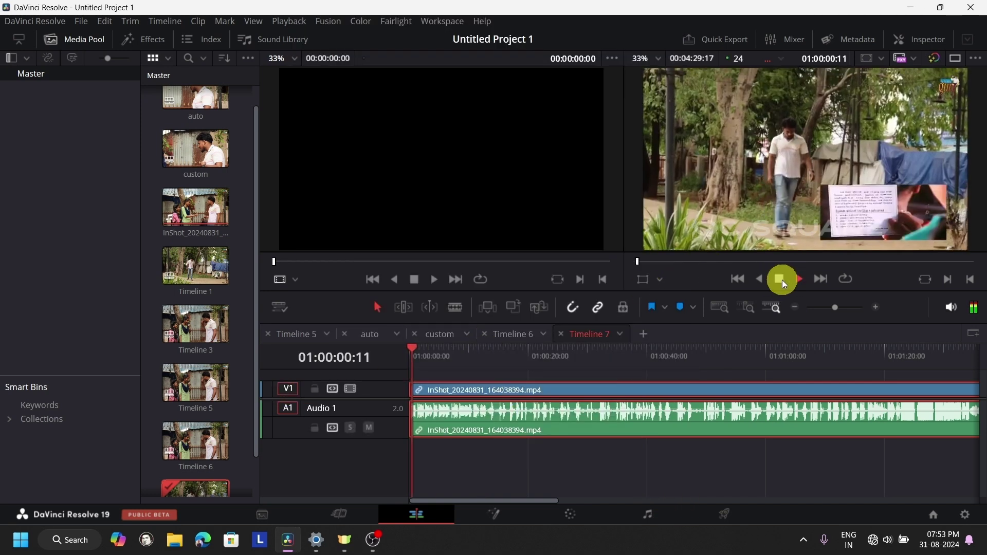
{"action": "left_click", "coordinate": [633, 364]}
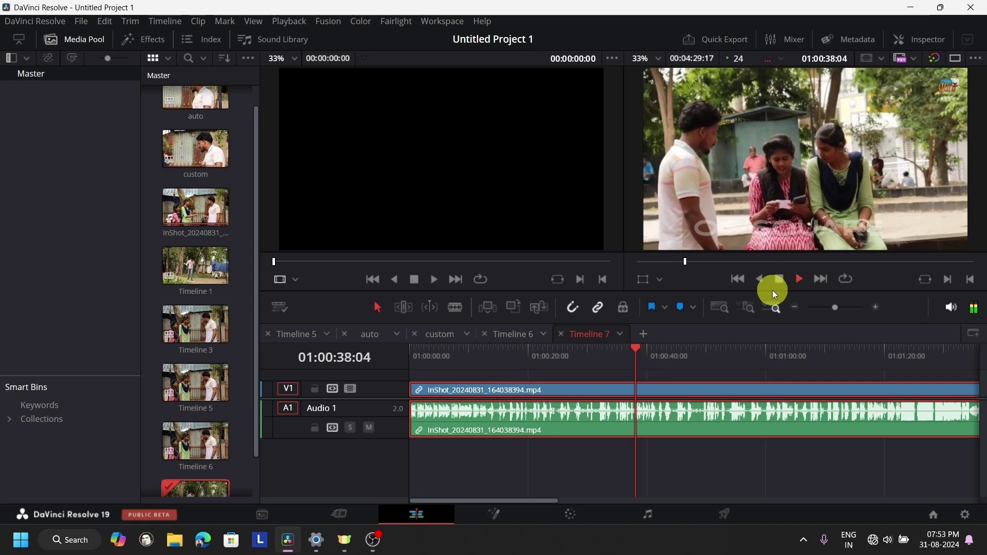
{"action": "left_click", "coordinate": [763, 360]}
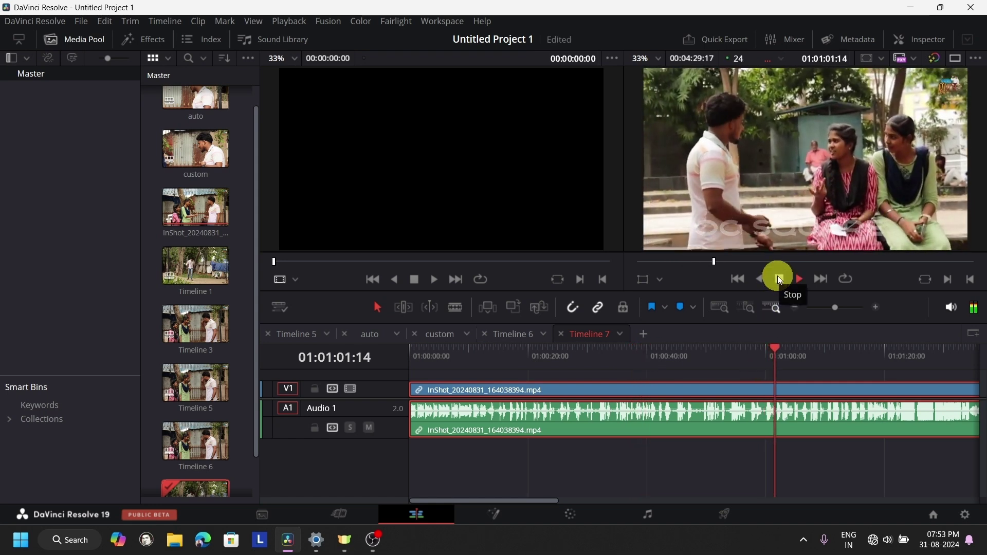
{"action": "left_click", "coordinate": [780, 280]}
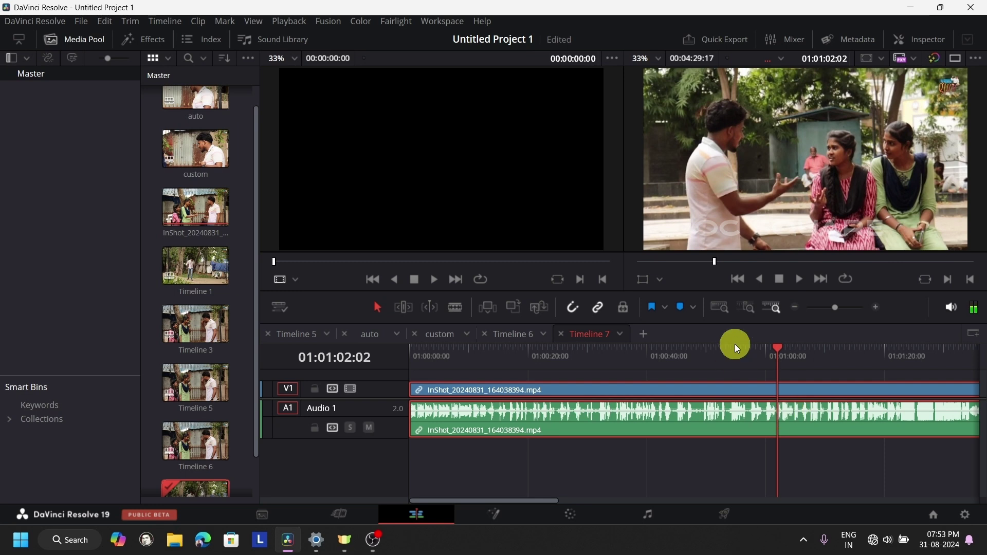
Set the left channel's source to Embedded Channel 2 in the clip's audio attributes, with Embedded Channel 1 on the right
{"action": "right_click", "coordinate": [549, 429]}
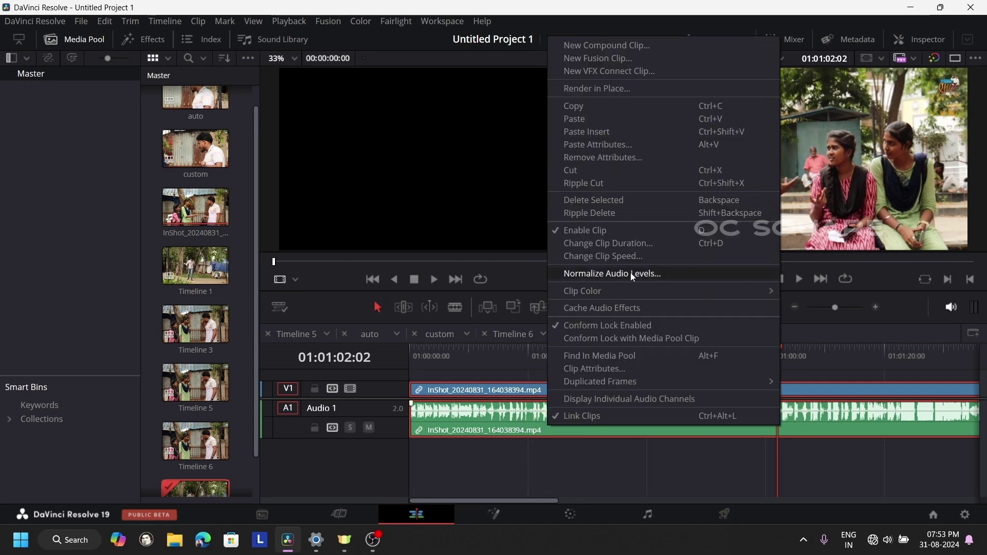
{"action": "left_click", "coordinate": [612, 369]}
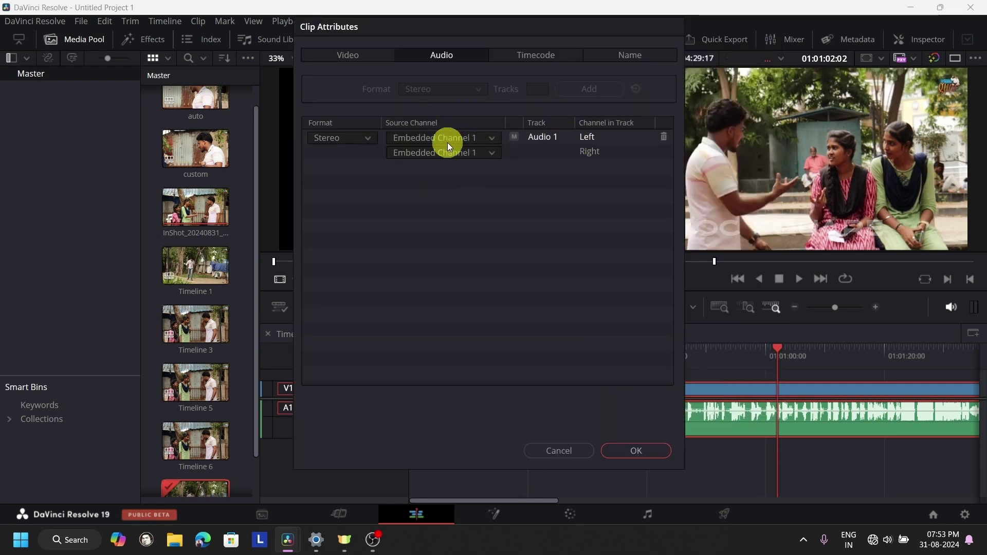
{"action": "left_click", "coordinate": [488, 152]}
{"action": "left_click", "coordinate": [484, 185]}
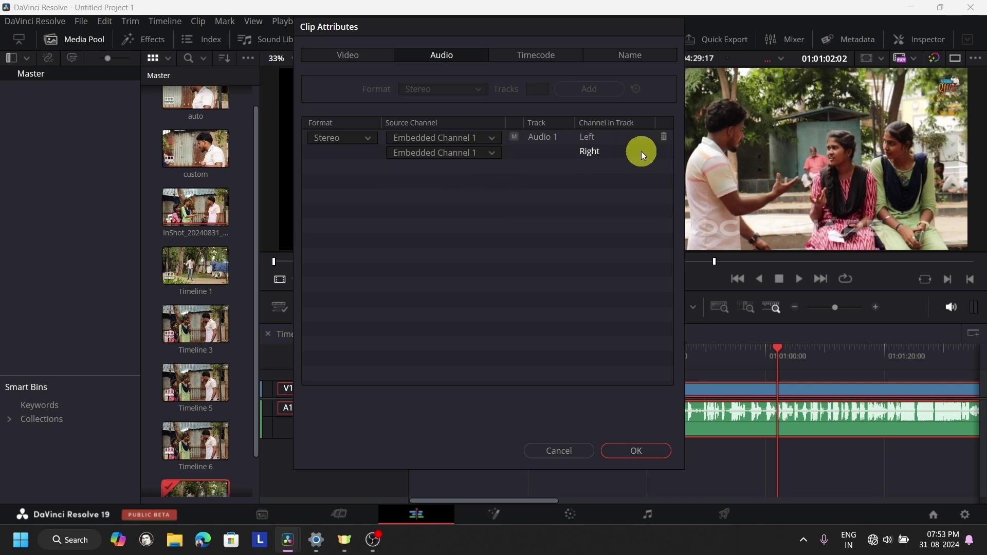
{"action": "left_click", "coordinate": [495, 137]}
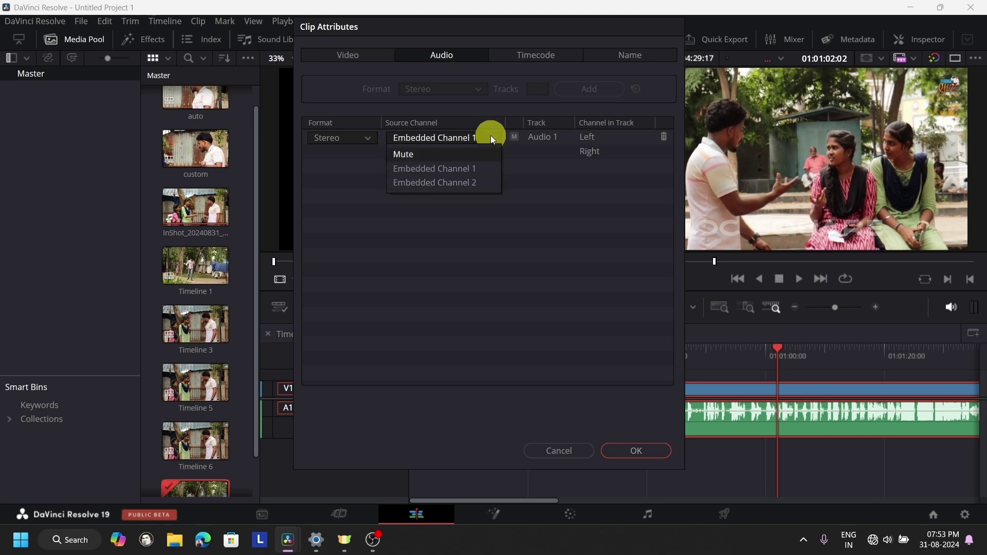
{"action": "left_click", "coordinate": [482, 184]}
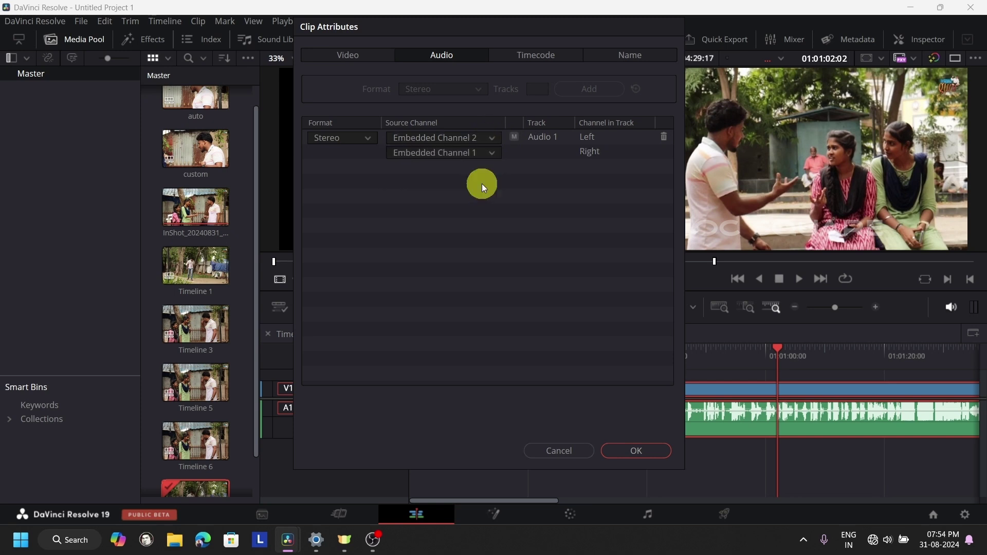
{"action": "left_click", "coordinate": [640, 451]}
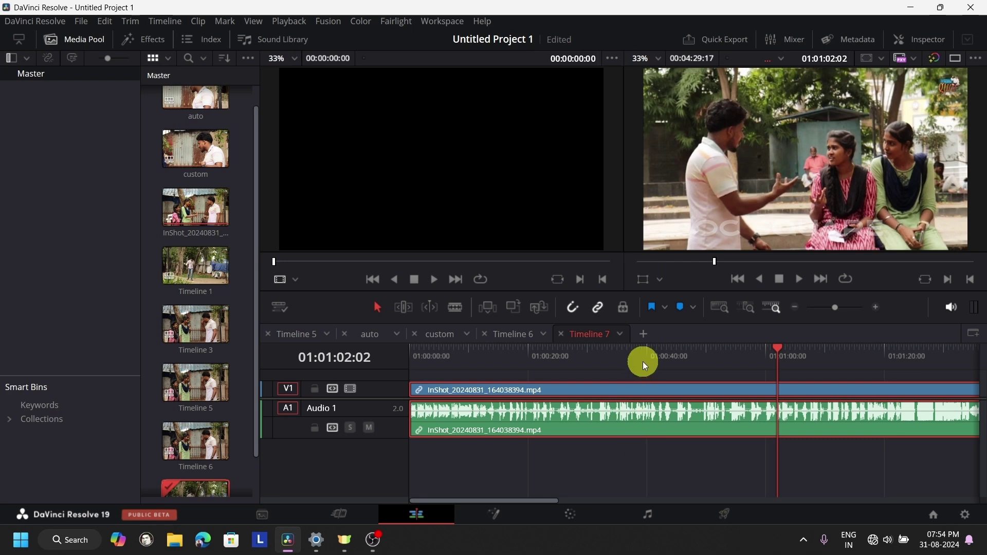
Play the first second of the timeline from the start to check the channel assignment
{"action": "key", "text": "Home"}
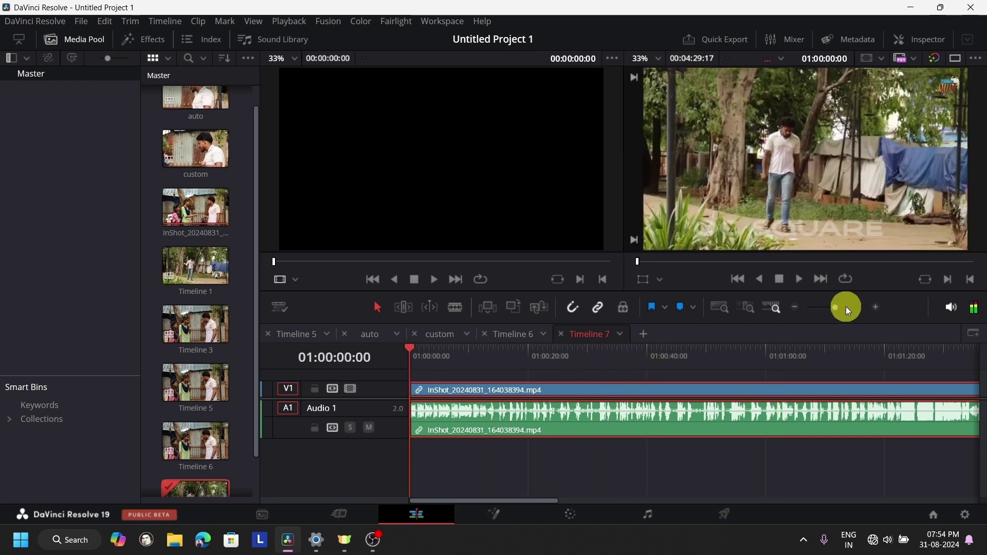
{"action": "left_click", "coordinate": [798, 284]}
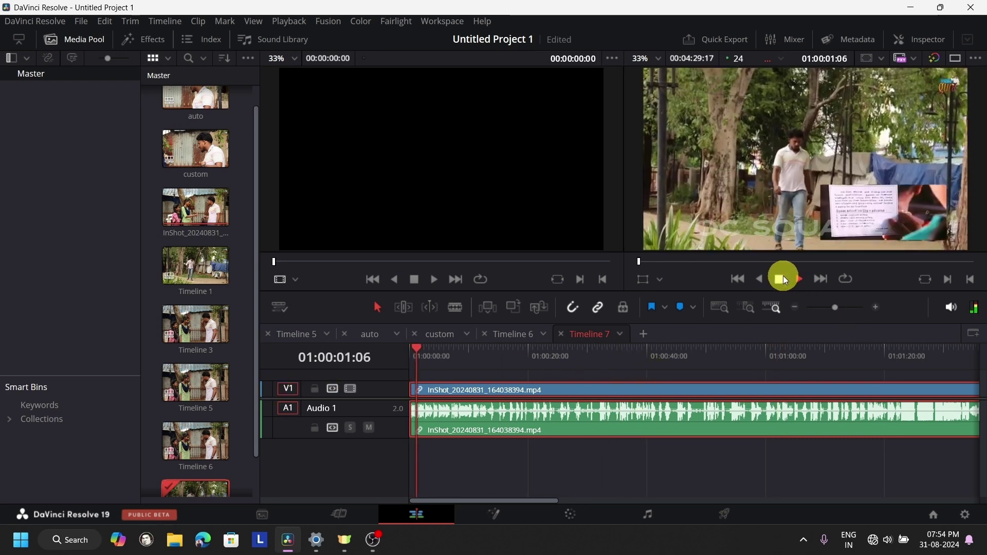
{"action": "left_click", "coordinate": [781, 278]}
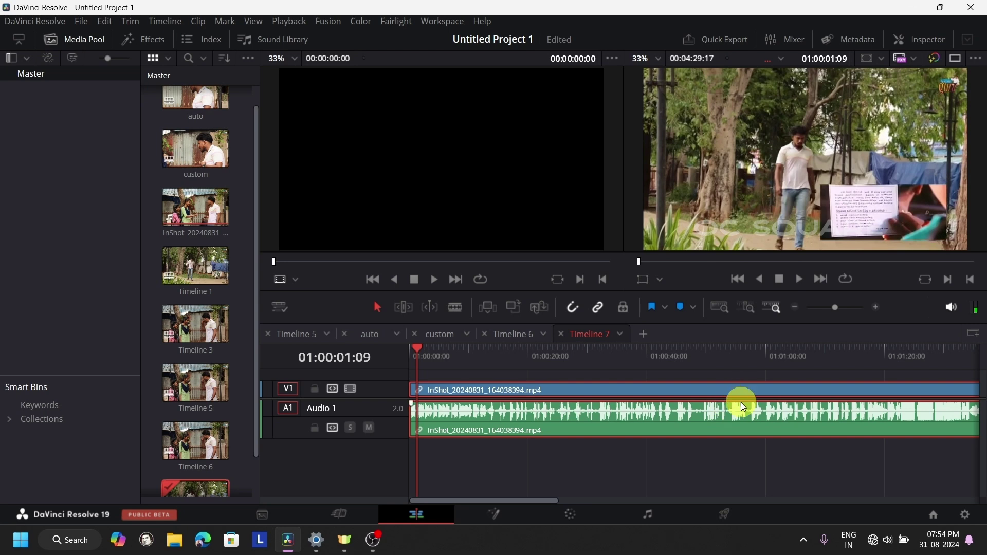
Set the left channel's source to Embedded Channel 1 in the clip's audio attributes and play a short stretch from 01:00:01:09
{"action": "right_click", "coordinate": [741, 405]}
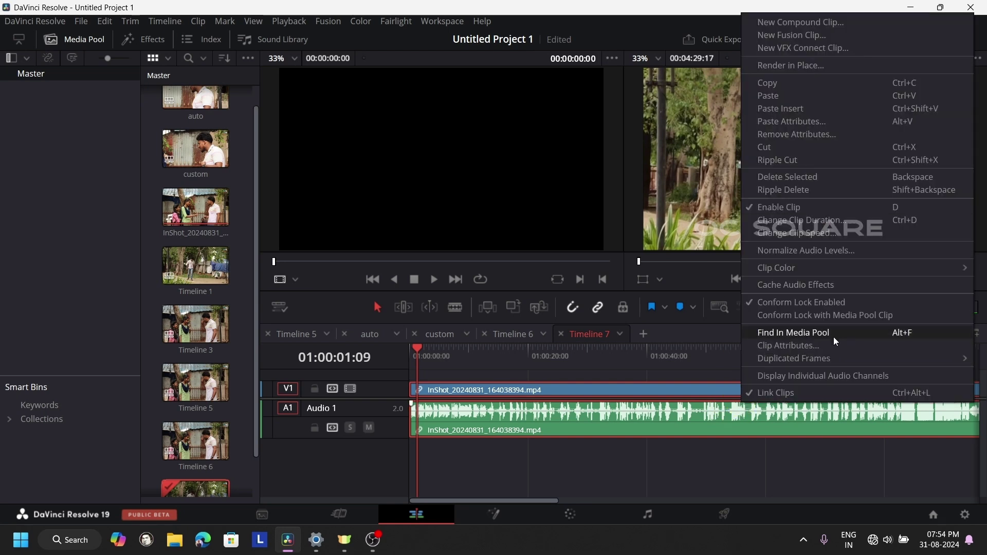
{"action": "left_click", "coordinate": [803, 346]}
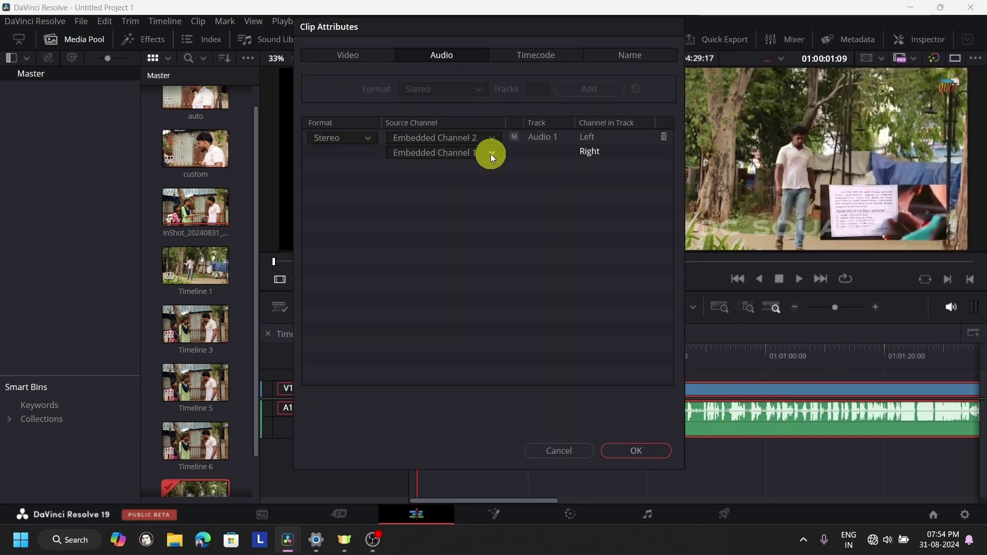
{"action": "left_click", "coordinate": [490, 137]}
{"action": "left_click", "coordinate": [473, 164]}
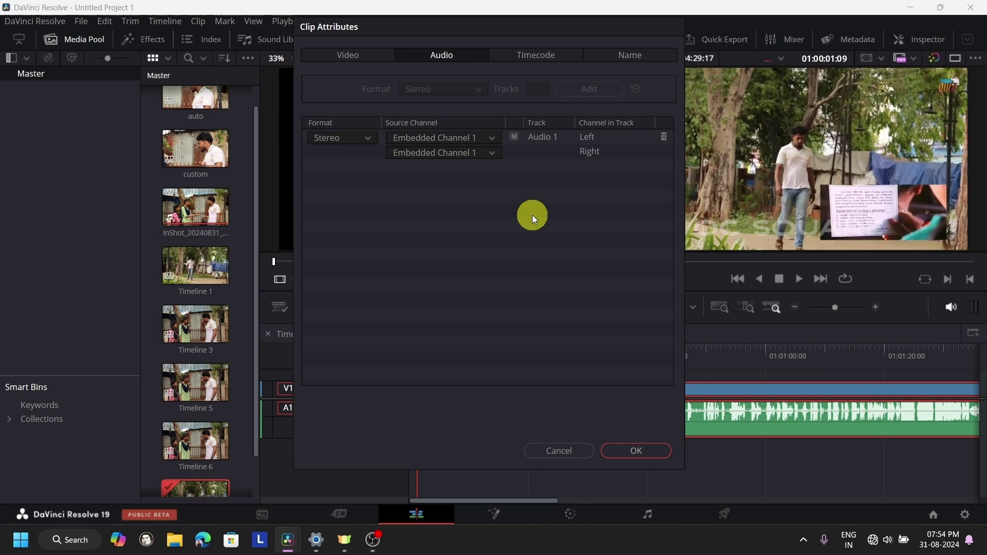
{"action": "left_click", "coordinate": [631, 450]}
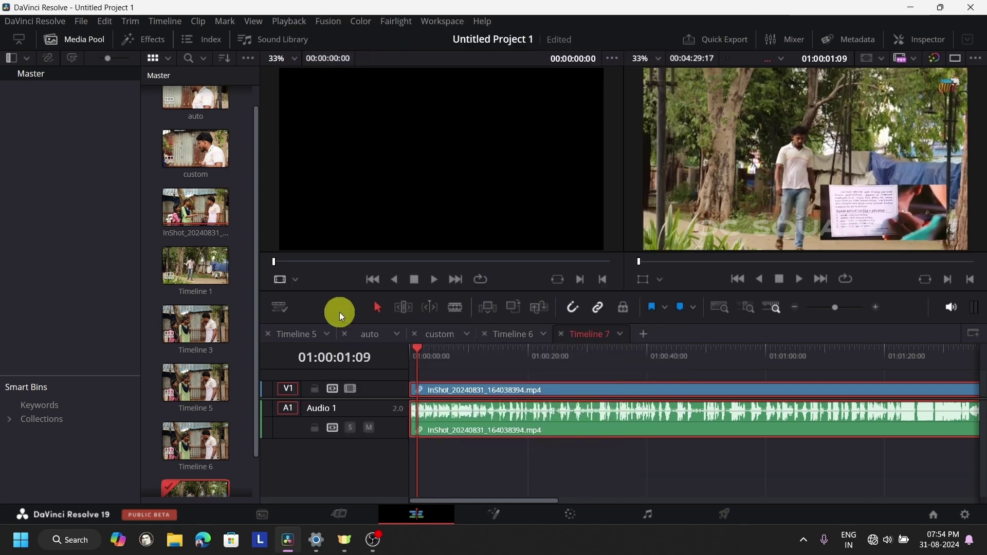
{"action": "left_click", "coordinate": [794, 279]}
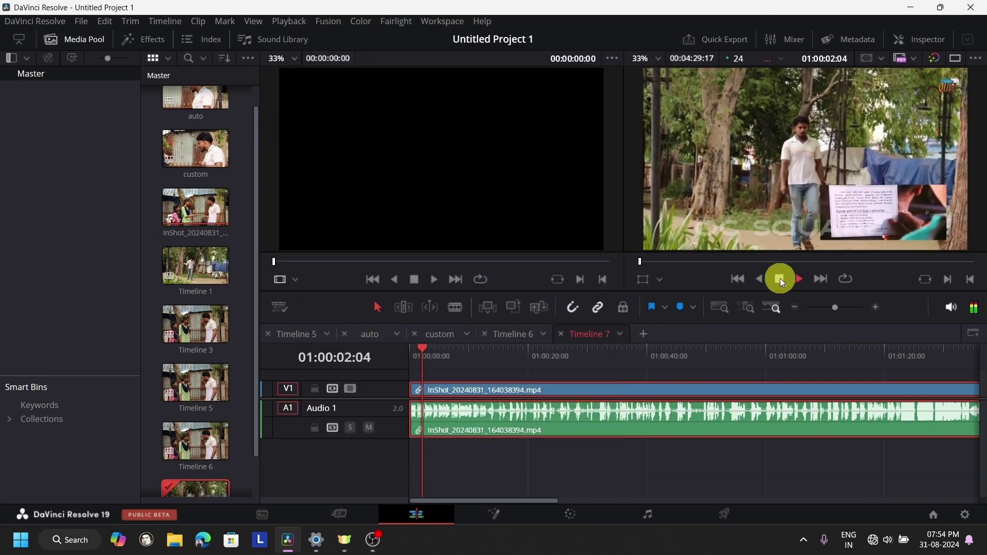
{"action": "left_click", "coordinate": [780, 279]}
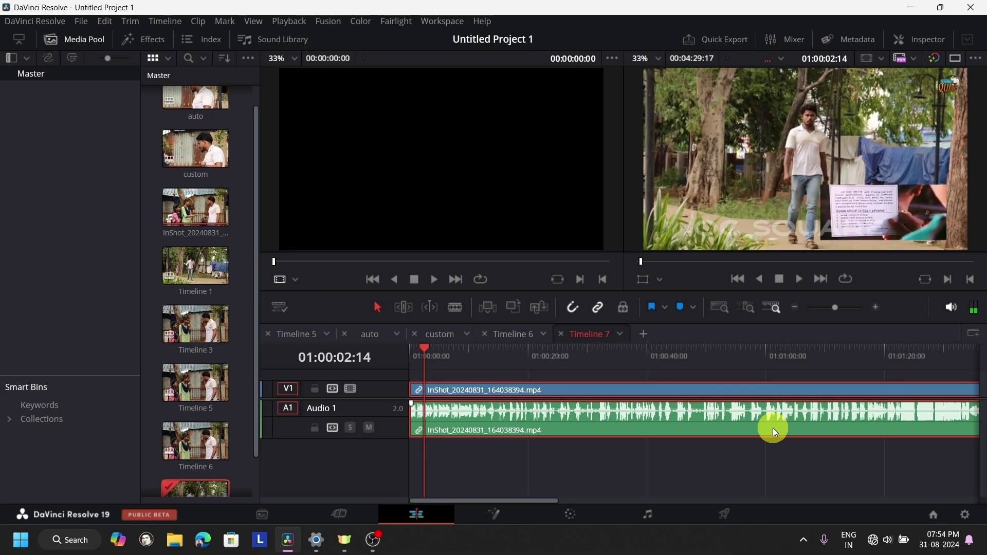